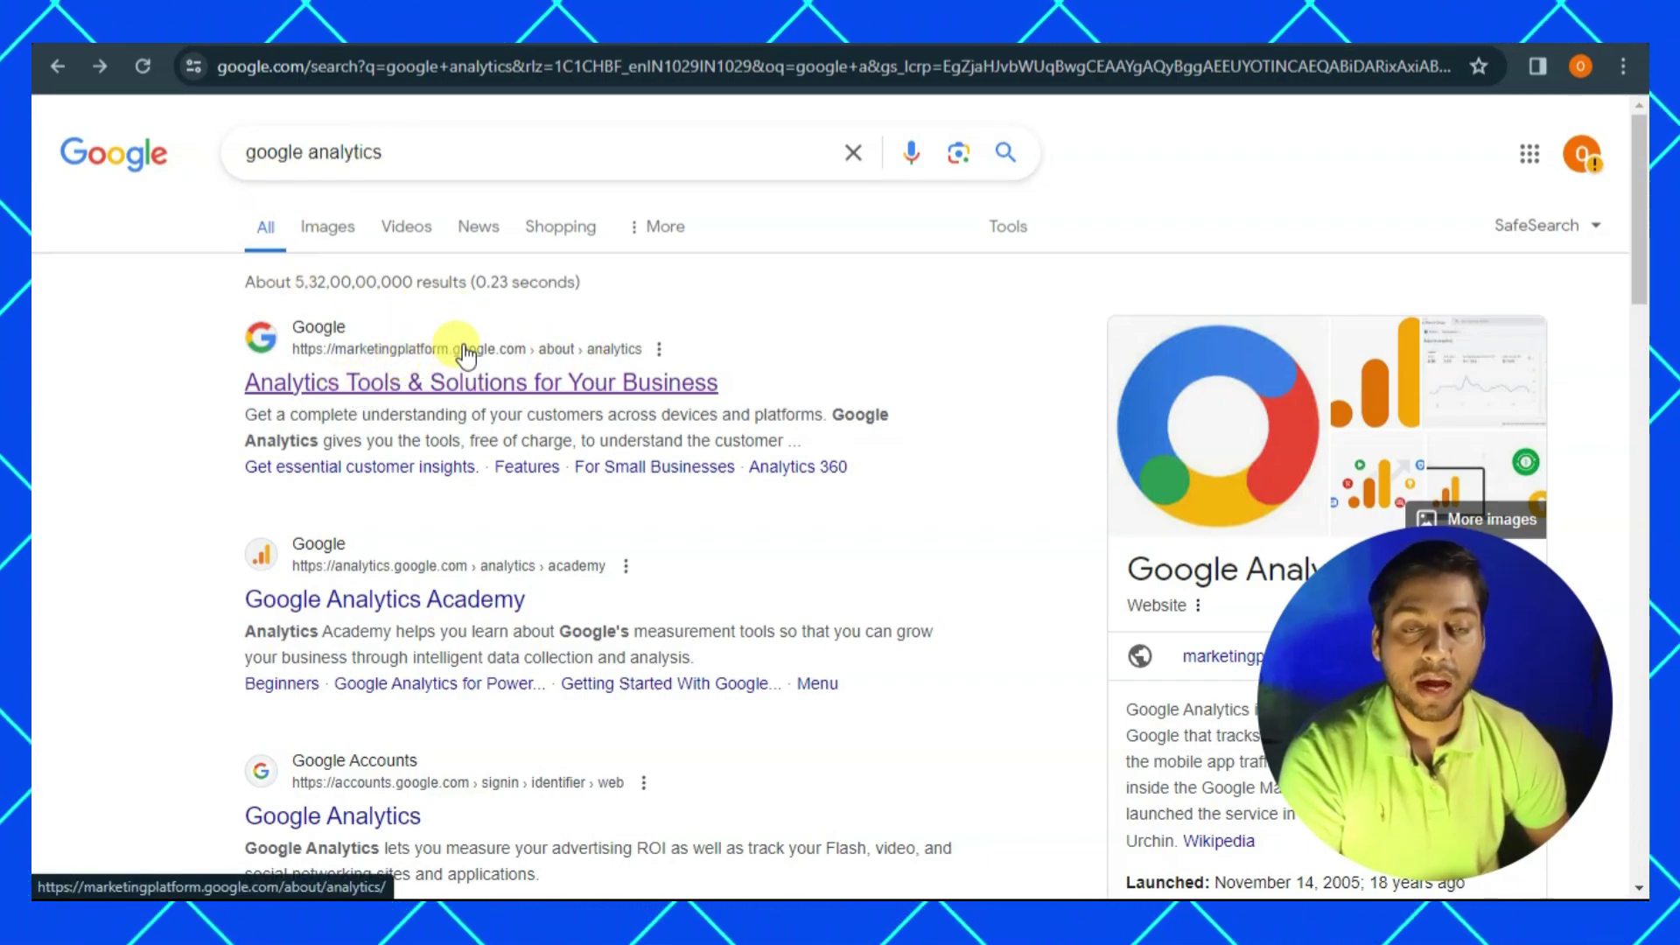
Open the Google Analytics site from the search results, sign in to Analytics and start the account setup.
left_click(385, 385)
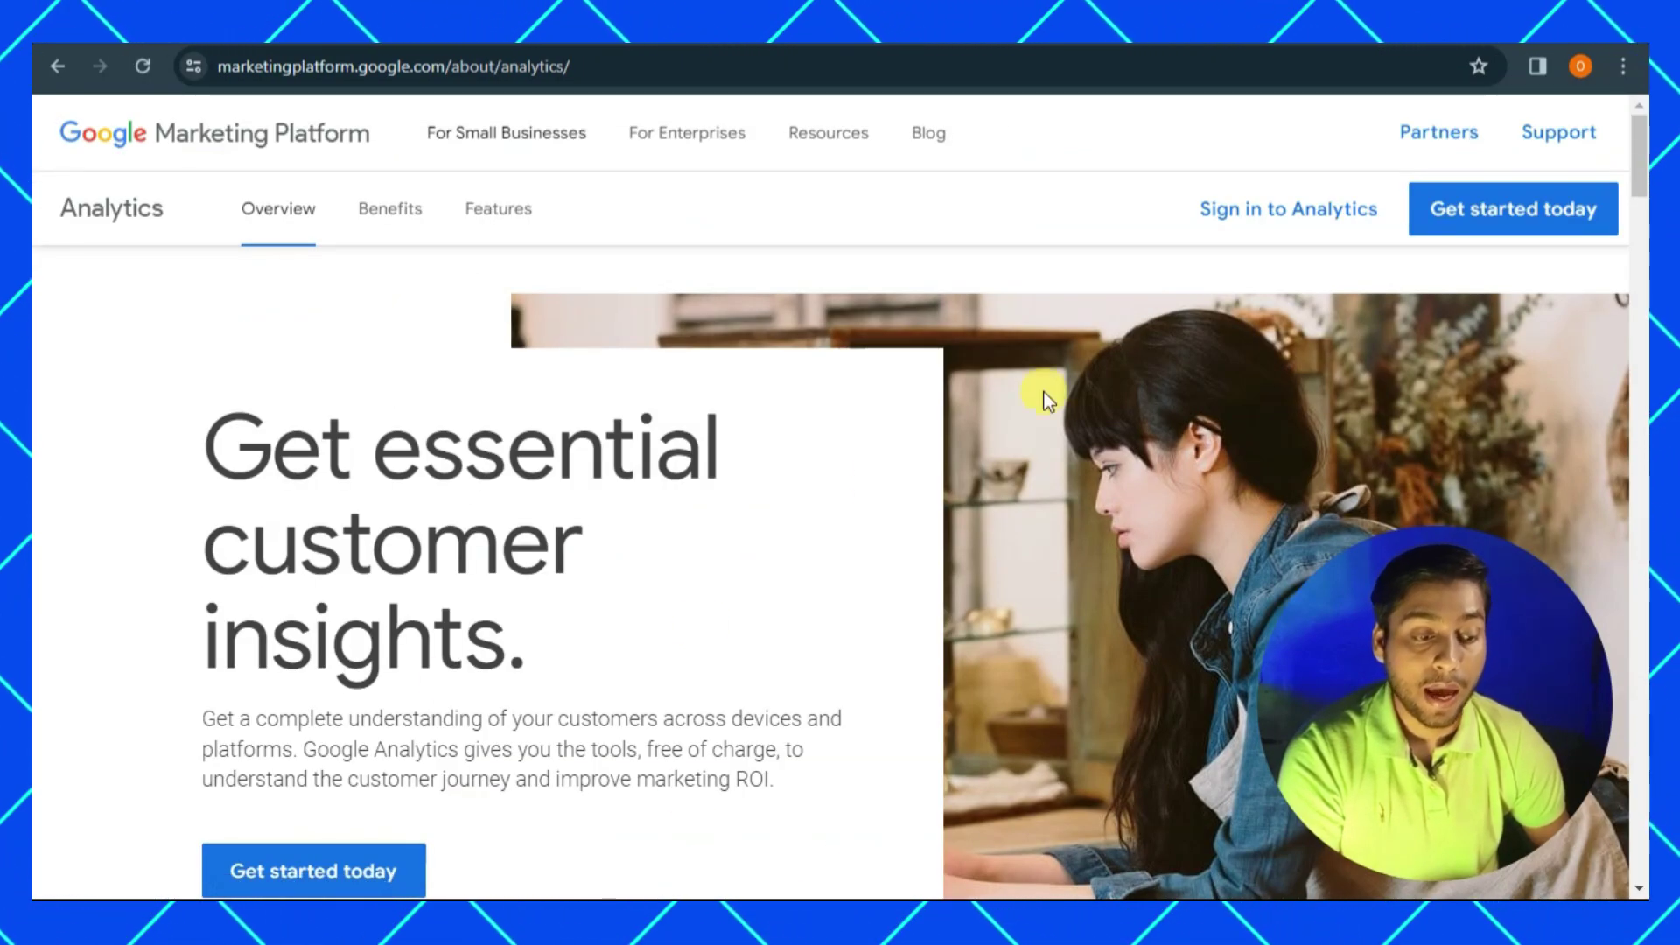
left_click(1265, 219)
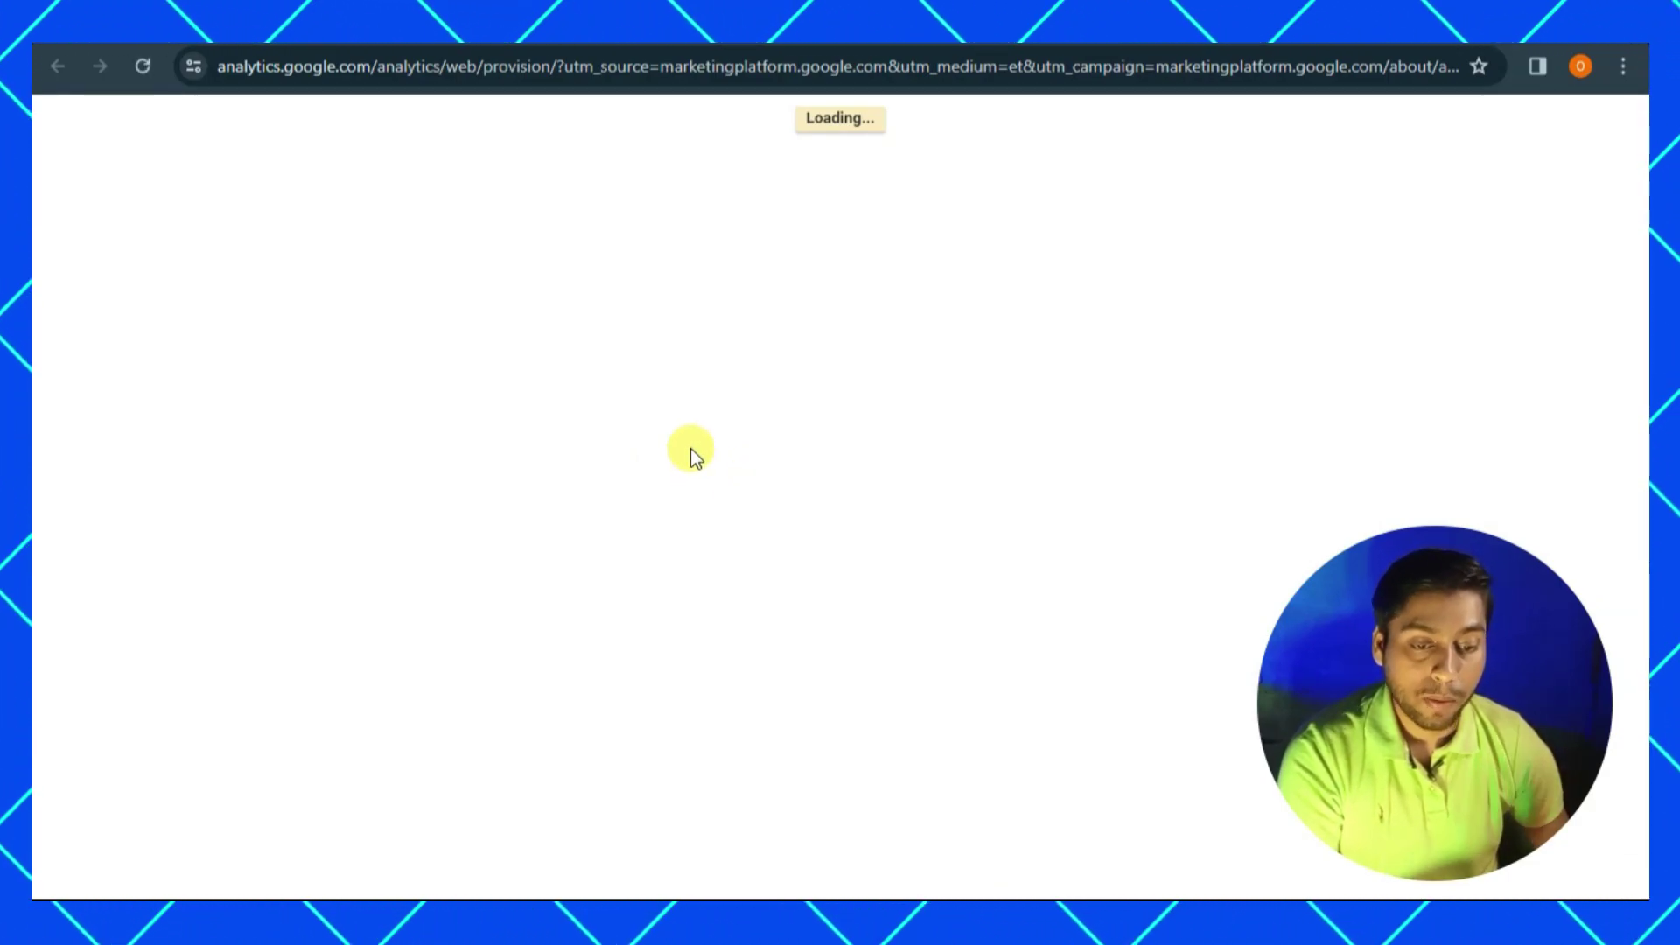
left_click(811, 492)
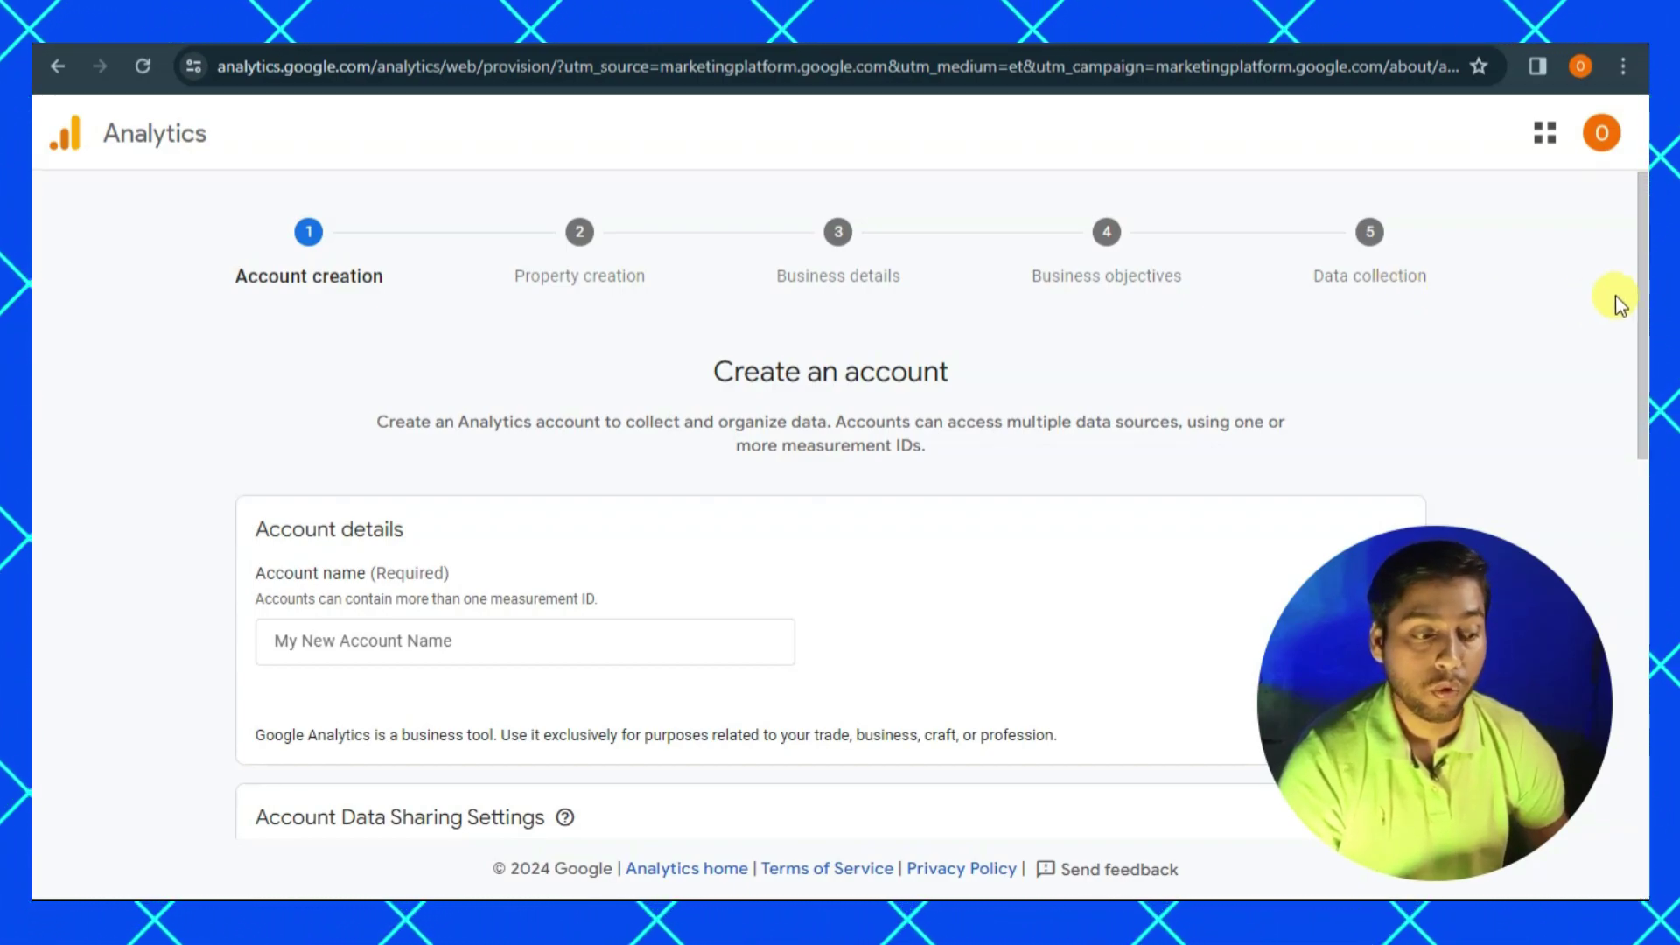
Name the new Analytics account "Digital Suraj".
left_click_drag(1644, 278, 1645, 364)
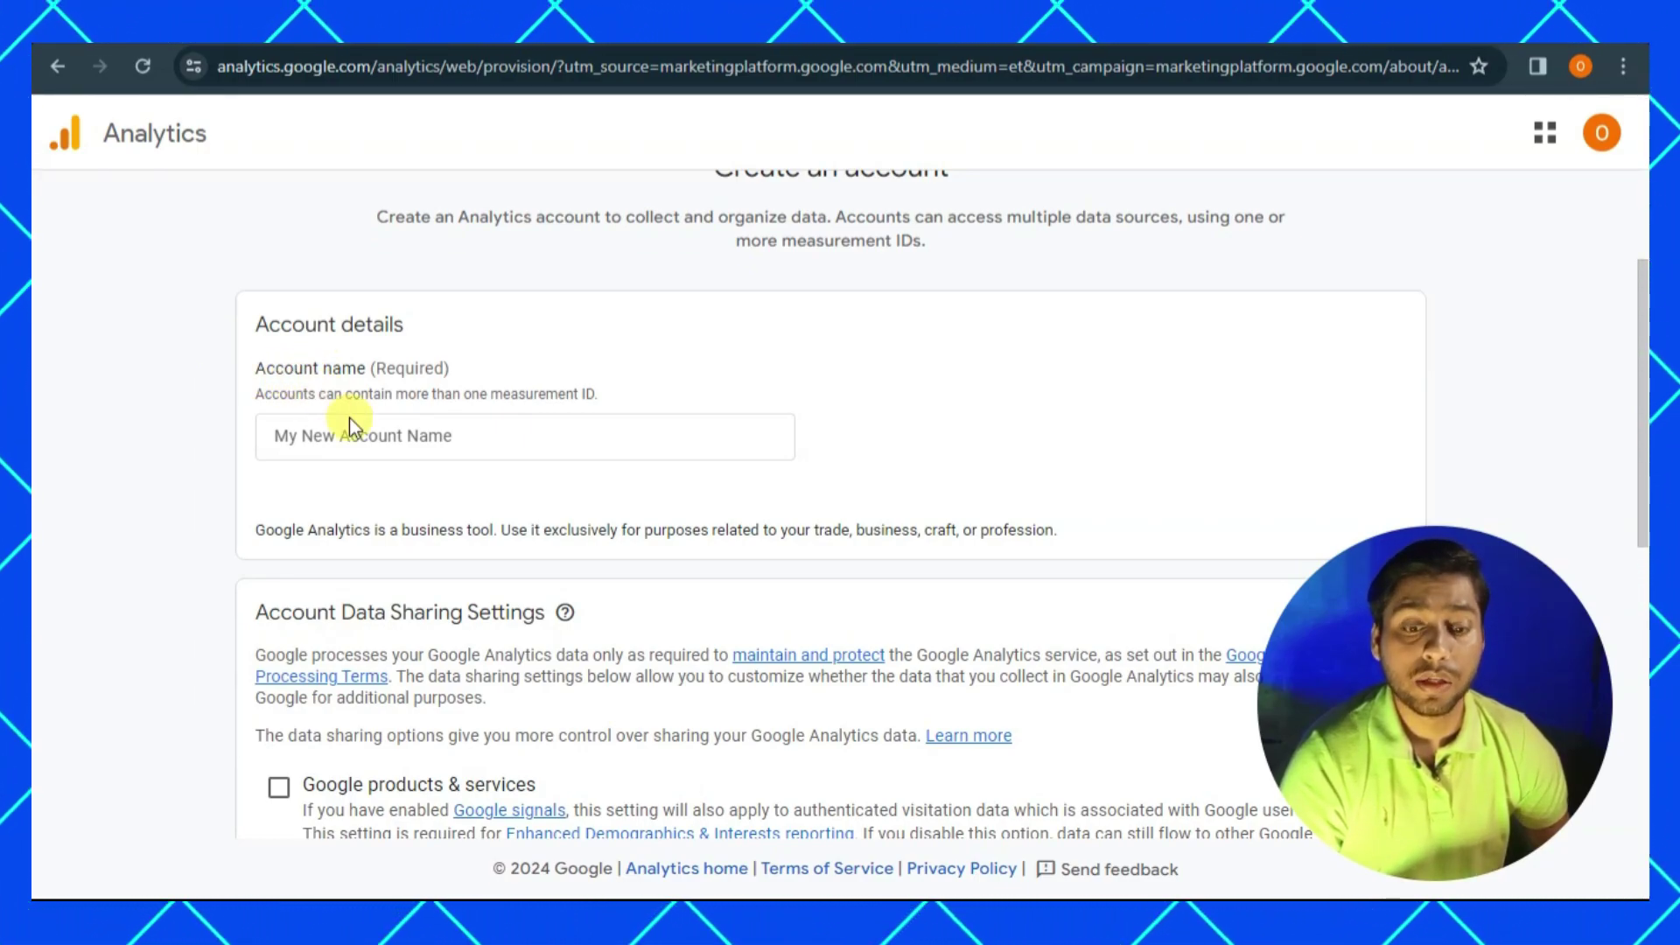
left_click(425, 436)
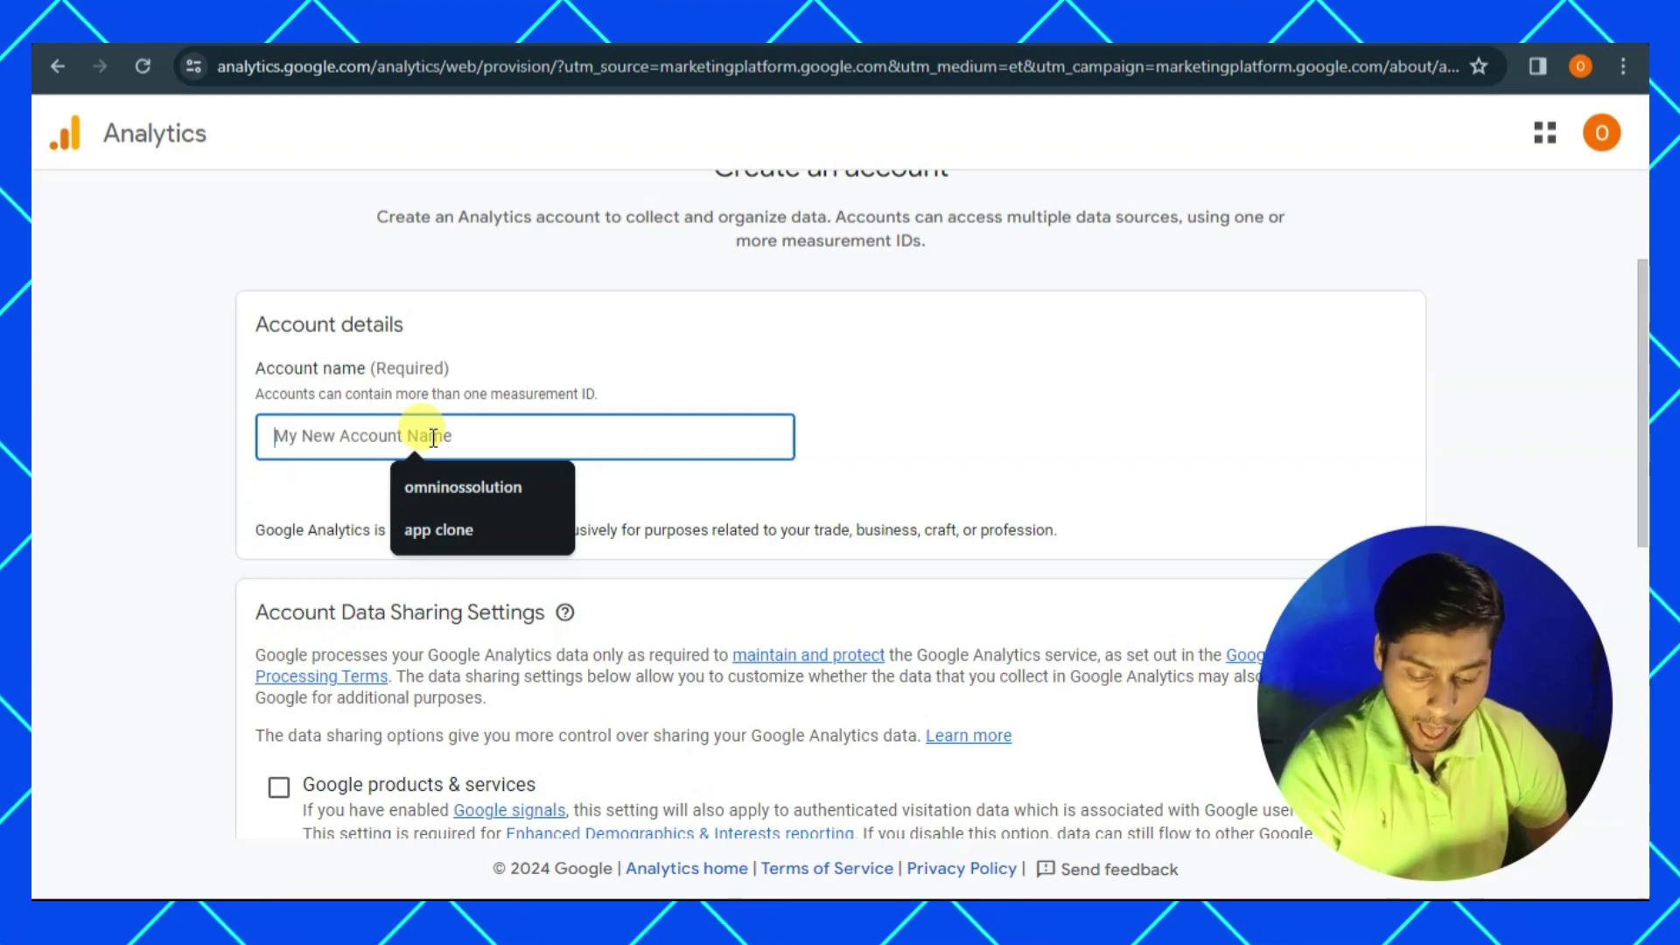
type("Digital Suraj")
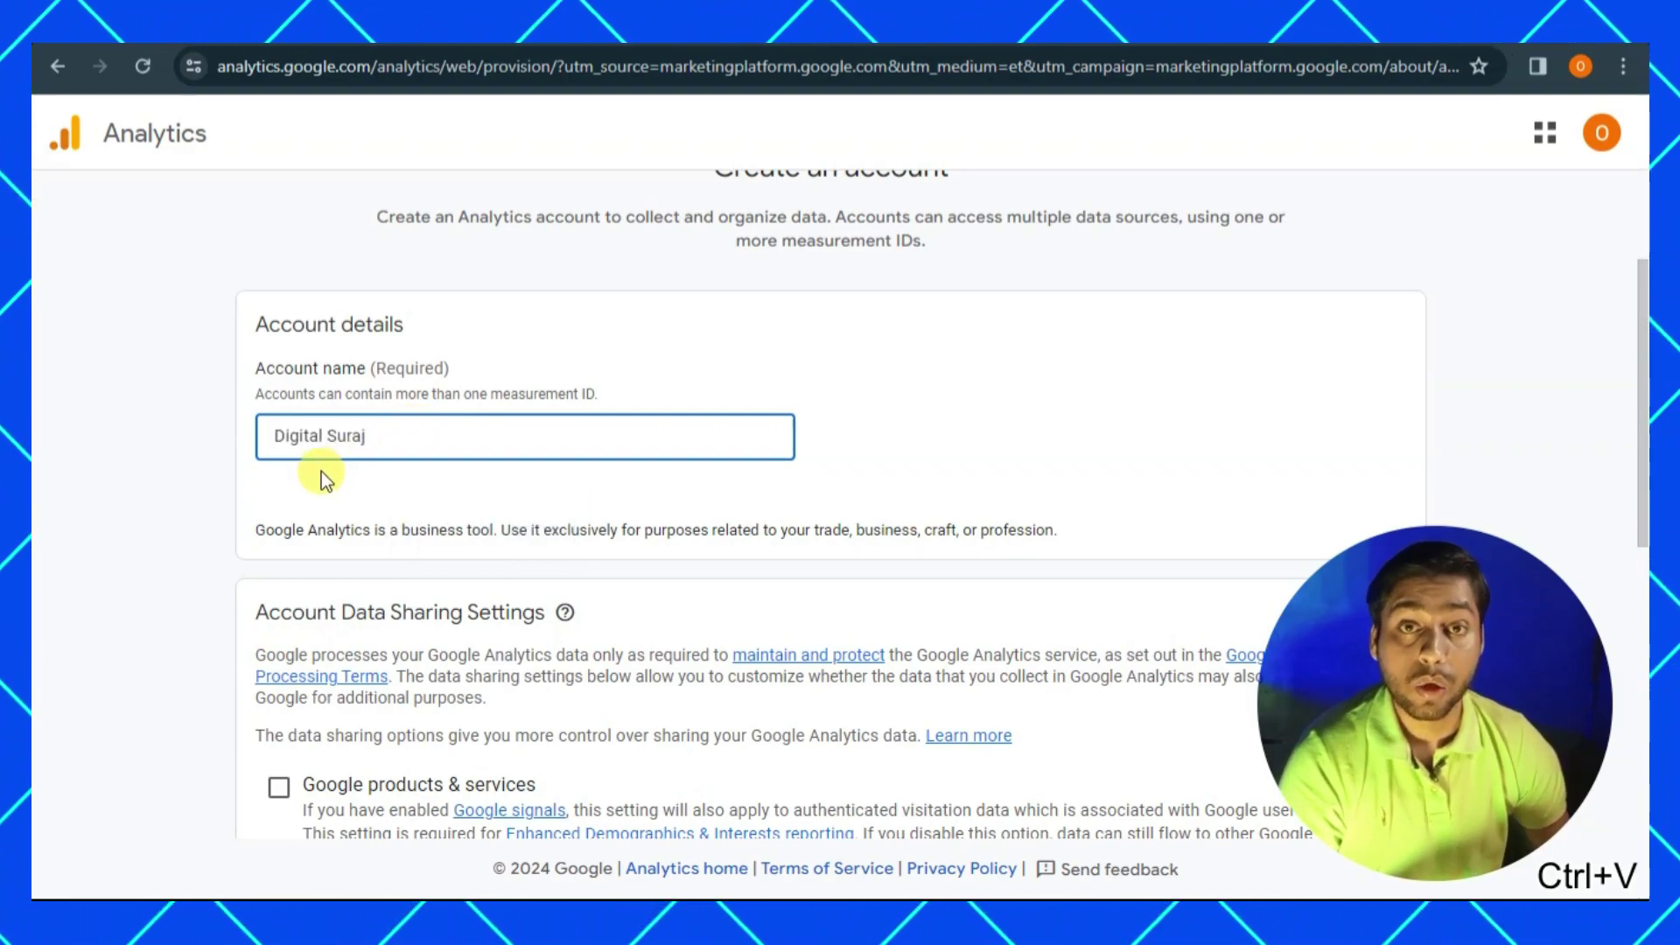
Turn off all of the account data sharing options.
scroll(1639, 454, "down", 1)
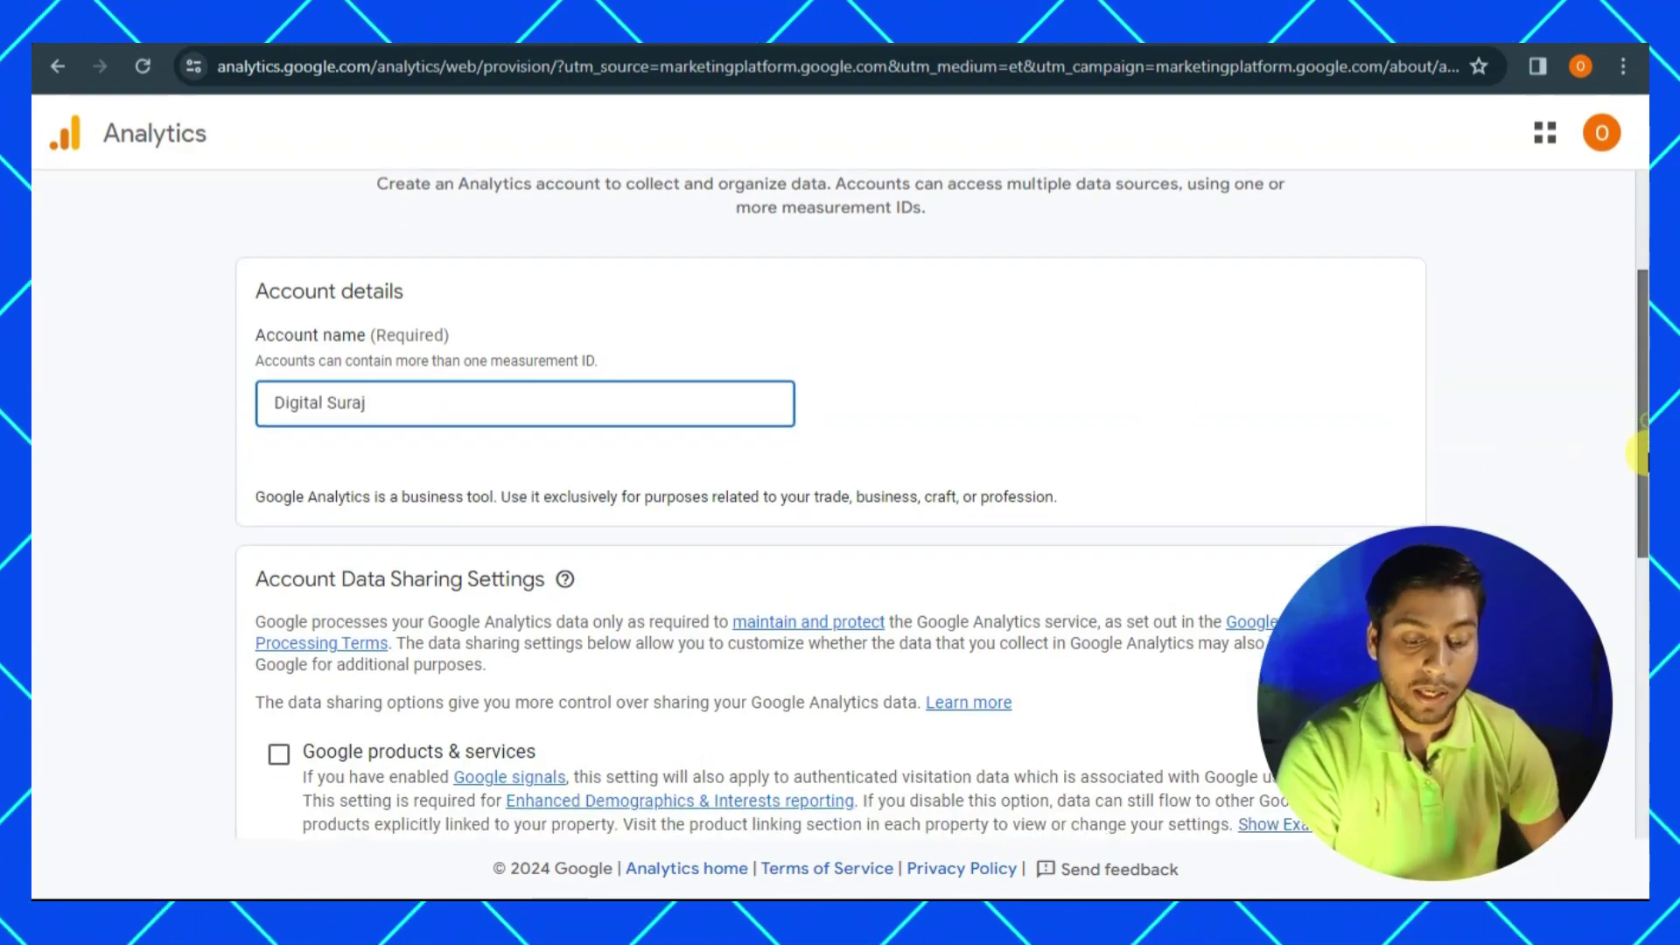
left_click_drag(1641, 455, 1641, 617)
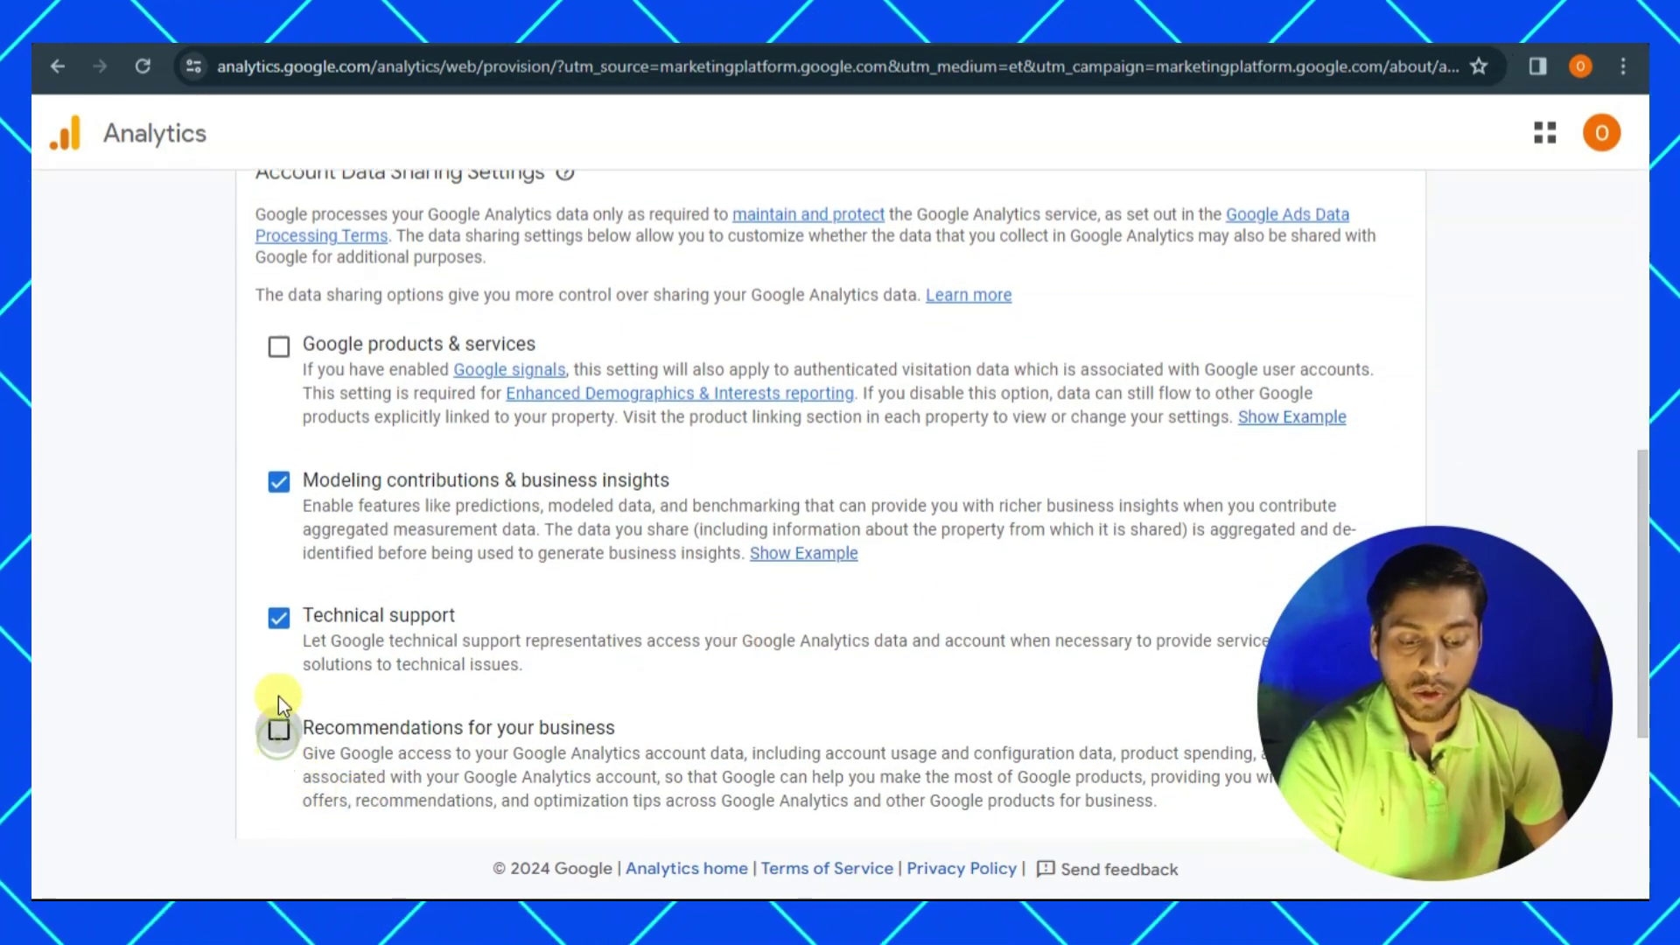
left_click(280, 639)
left_click(278, 477)
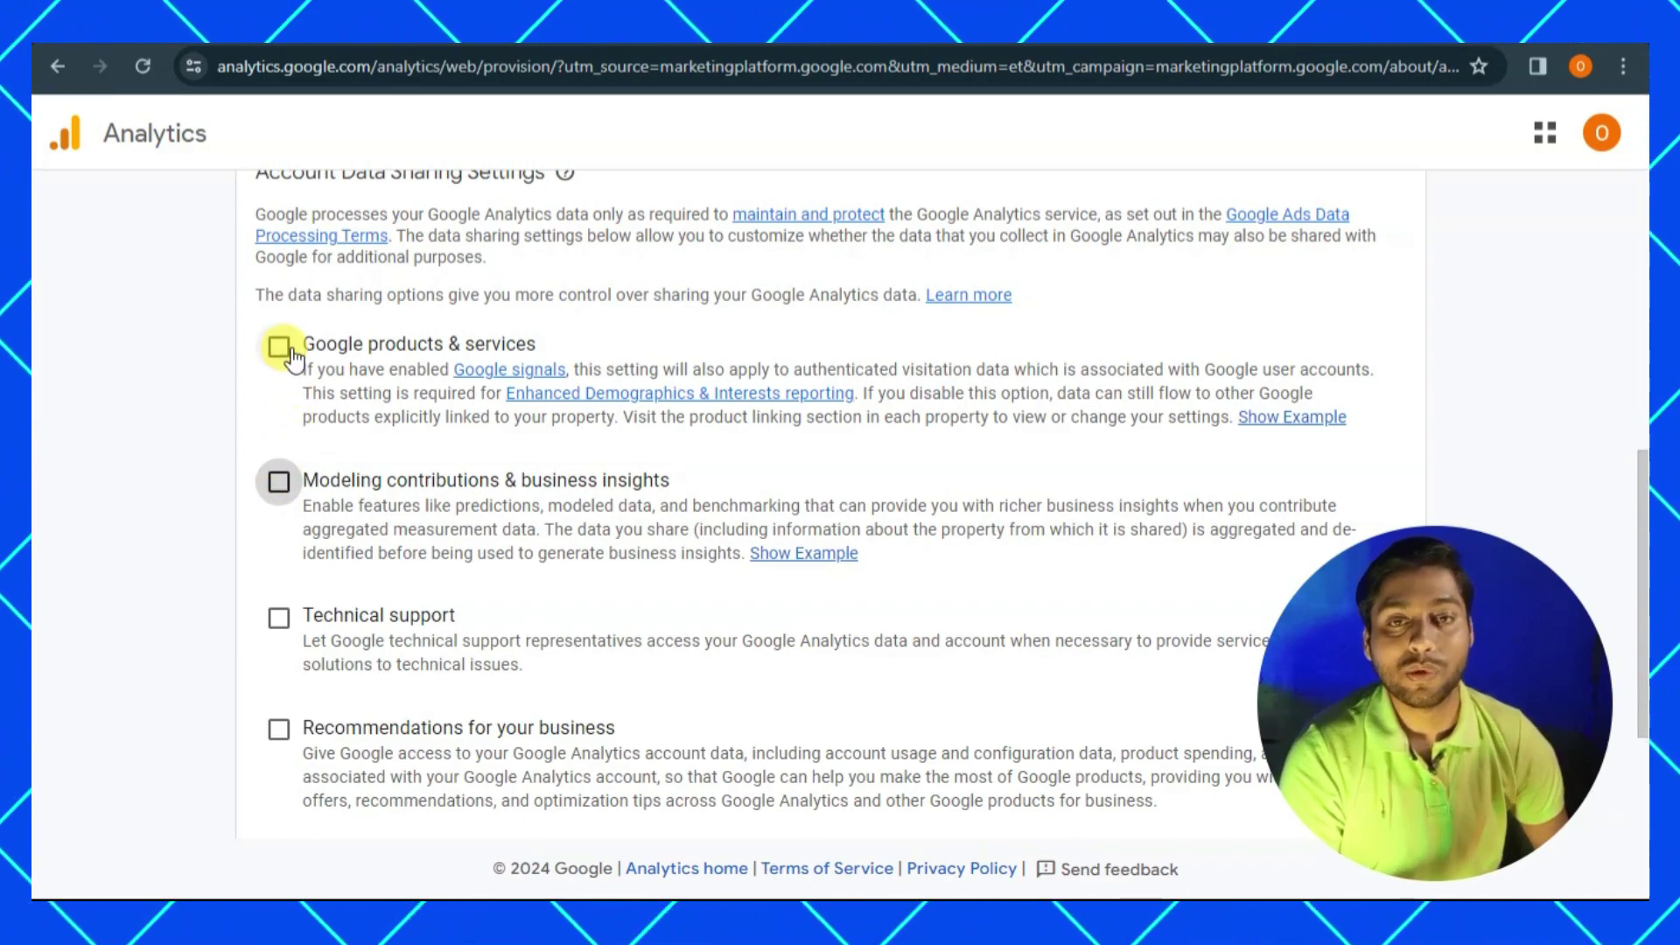
Enable sharing for technical support, business recommendations, and modeling contributions & business insights, and continue to property creation.
left_click(274, 618)
left_click(278, 733)
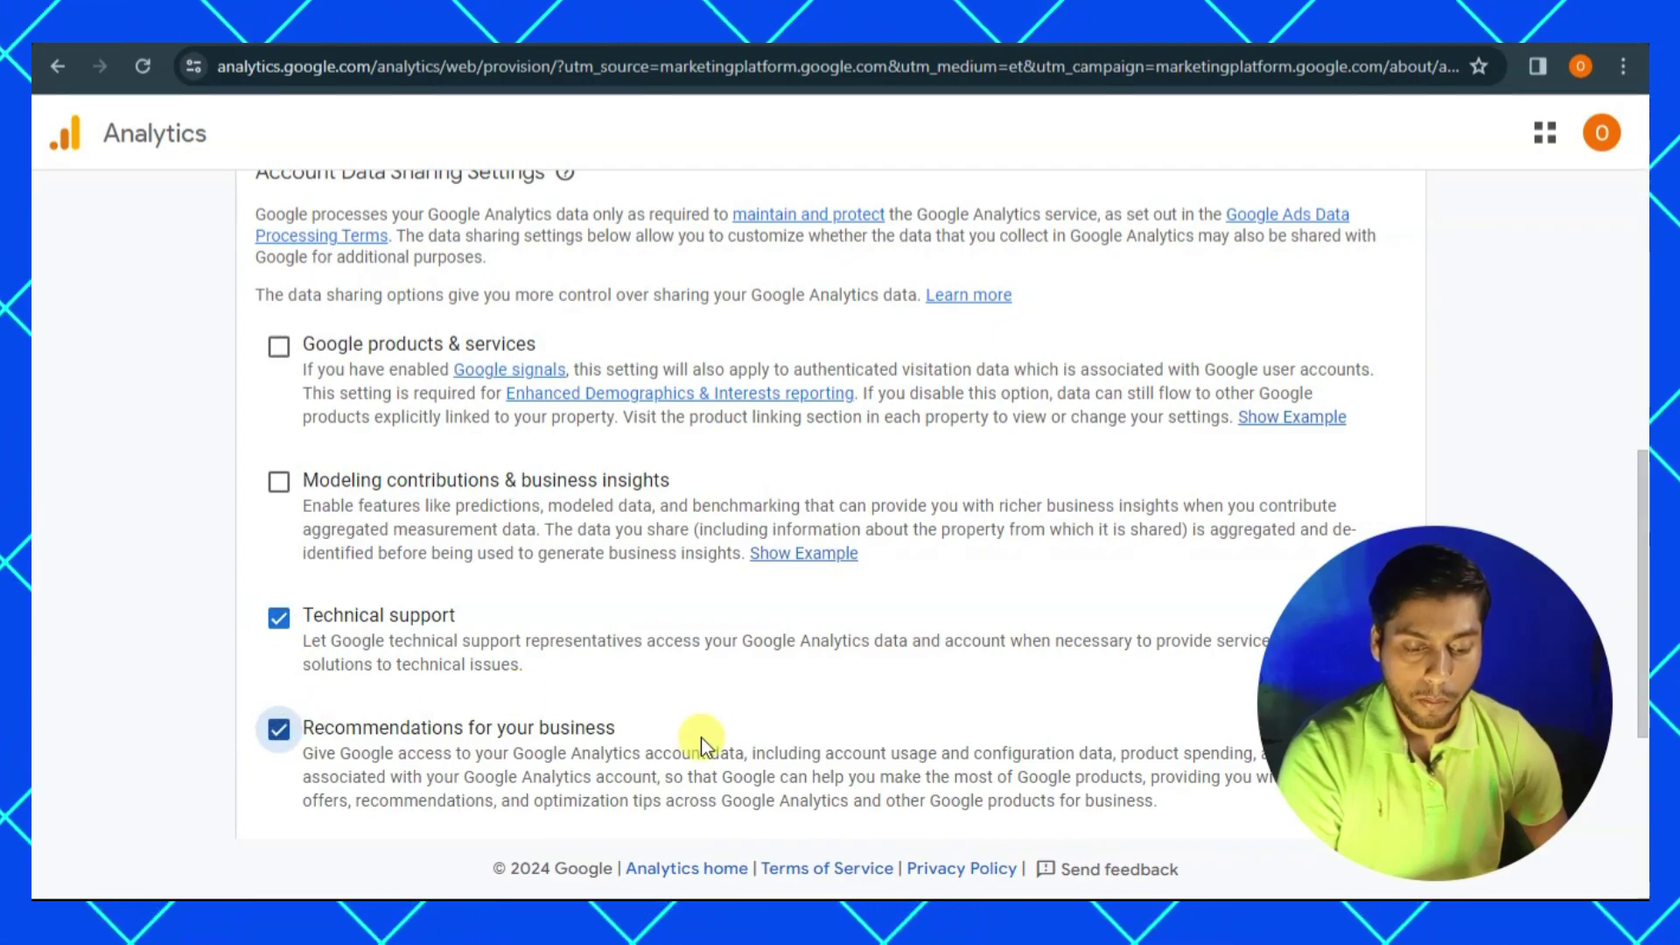
left_click(280, 619)
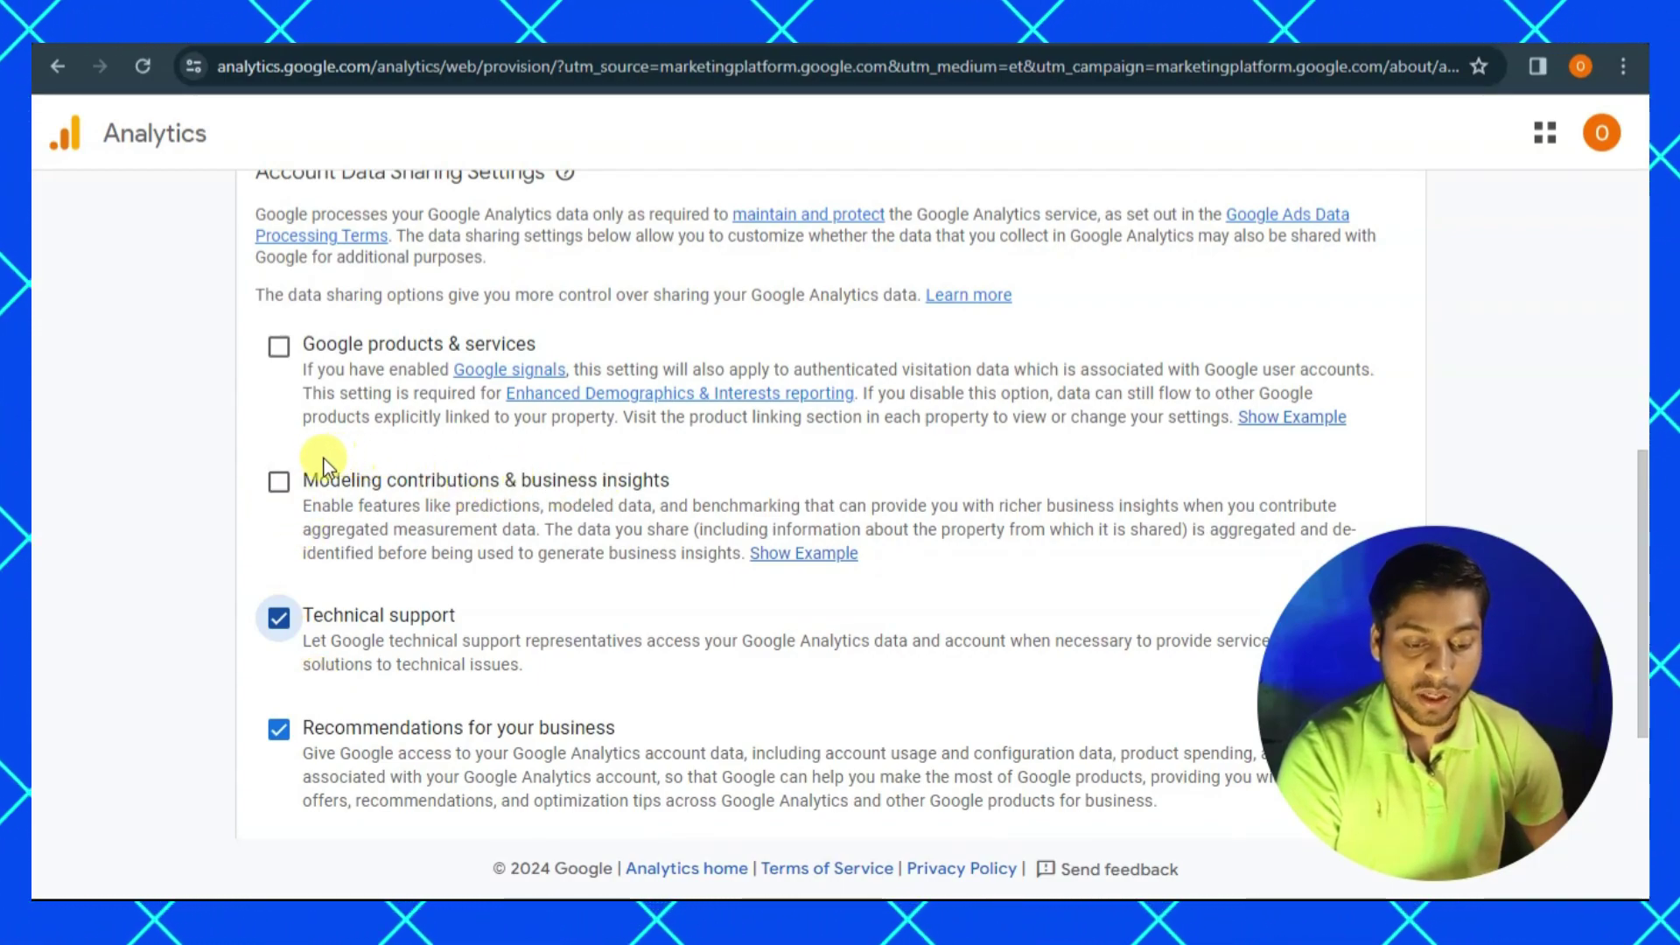
left_click(278, 481)
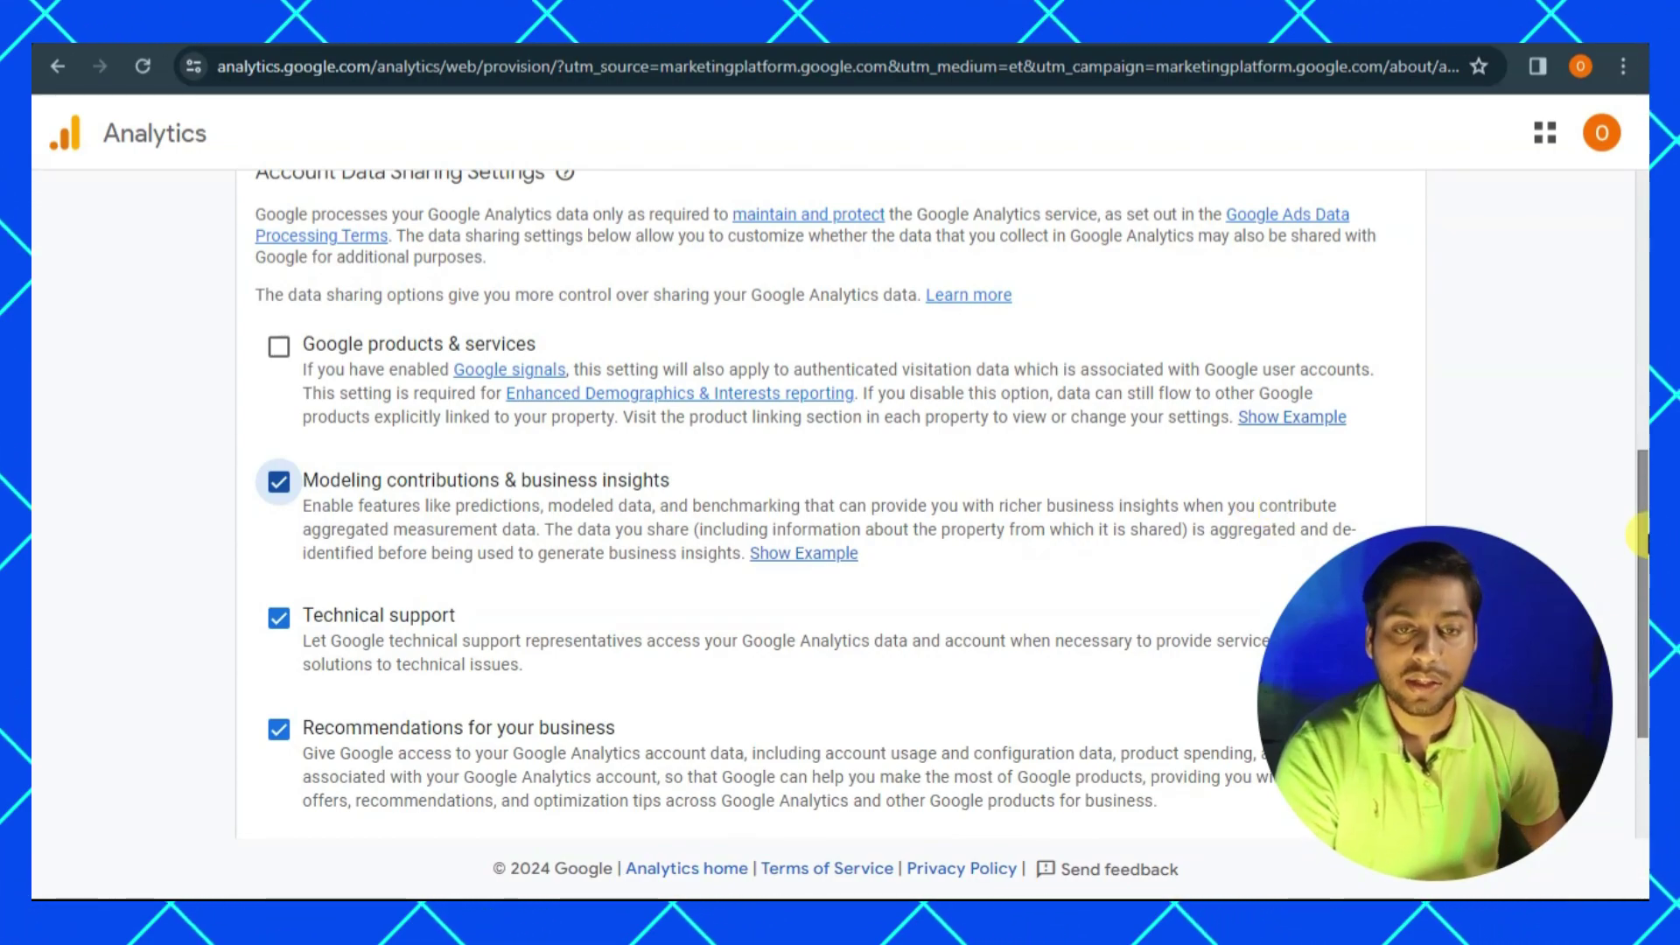
scroll(1636, 533, "down", 3)
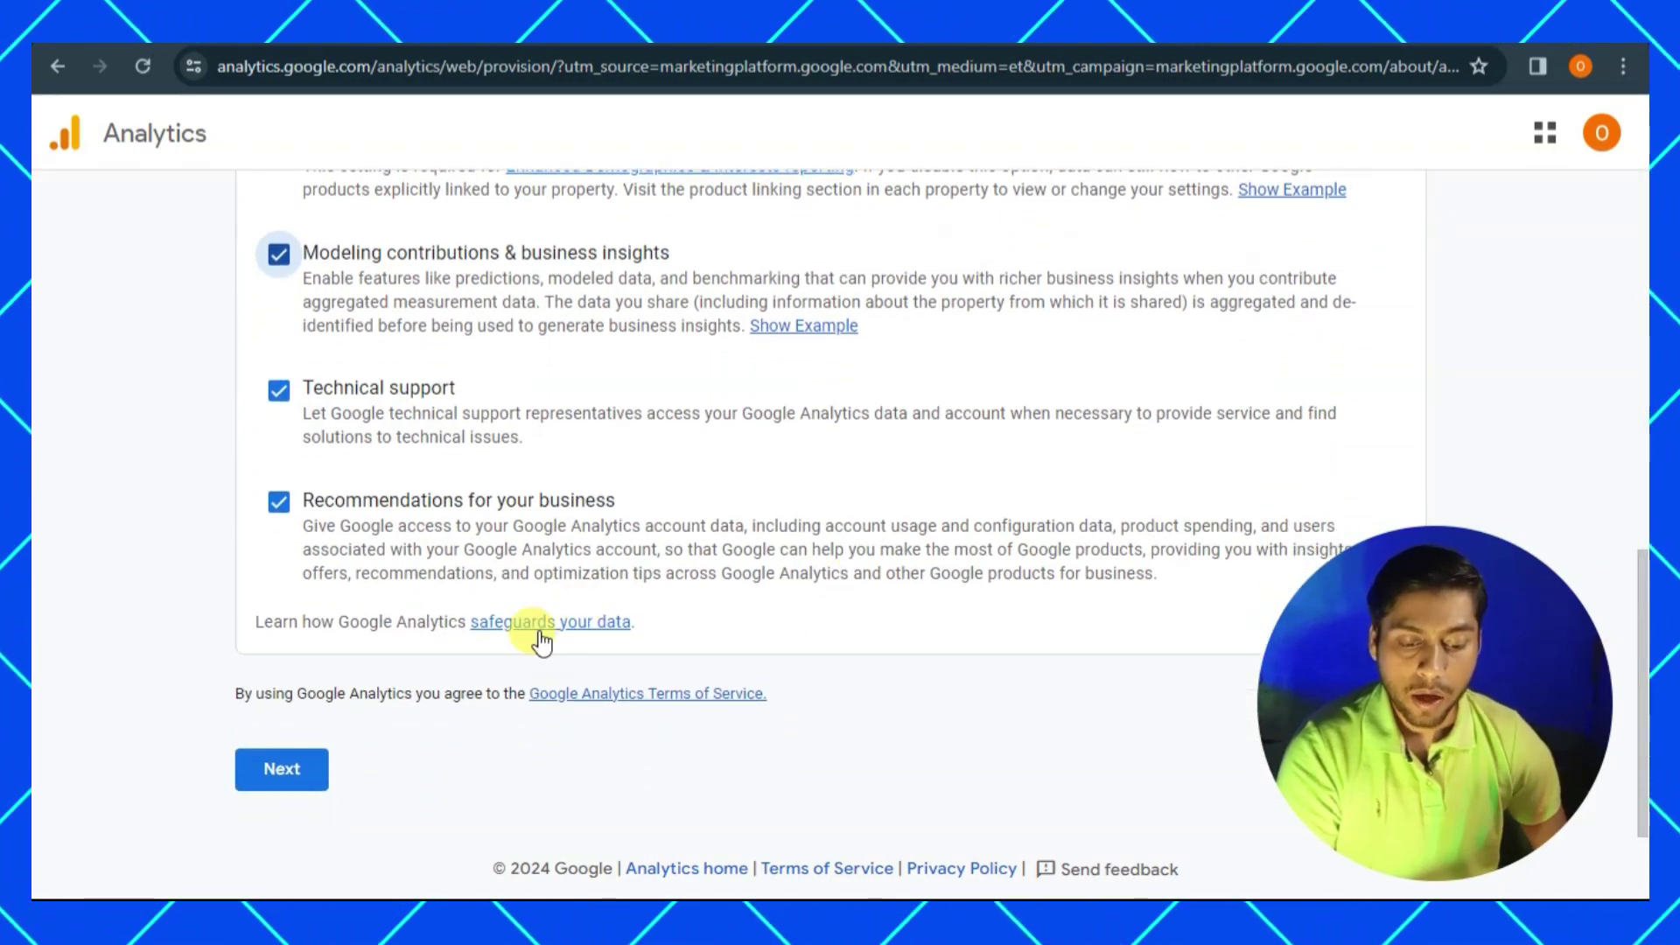
left_click(293, 778)
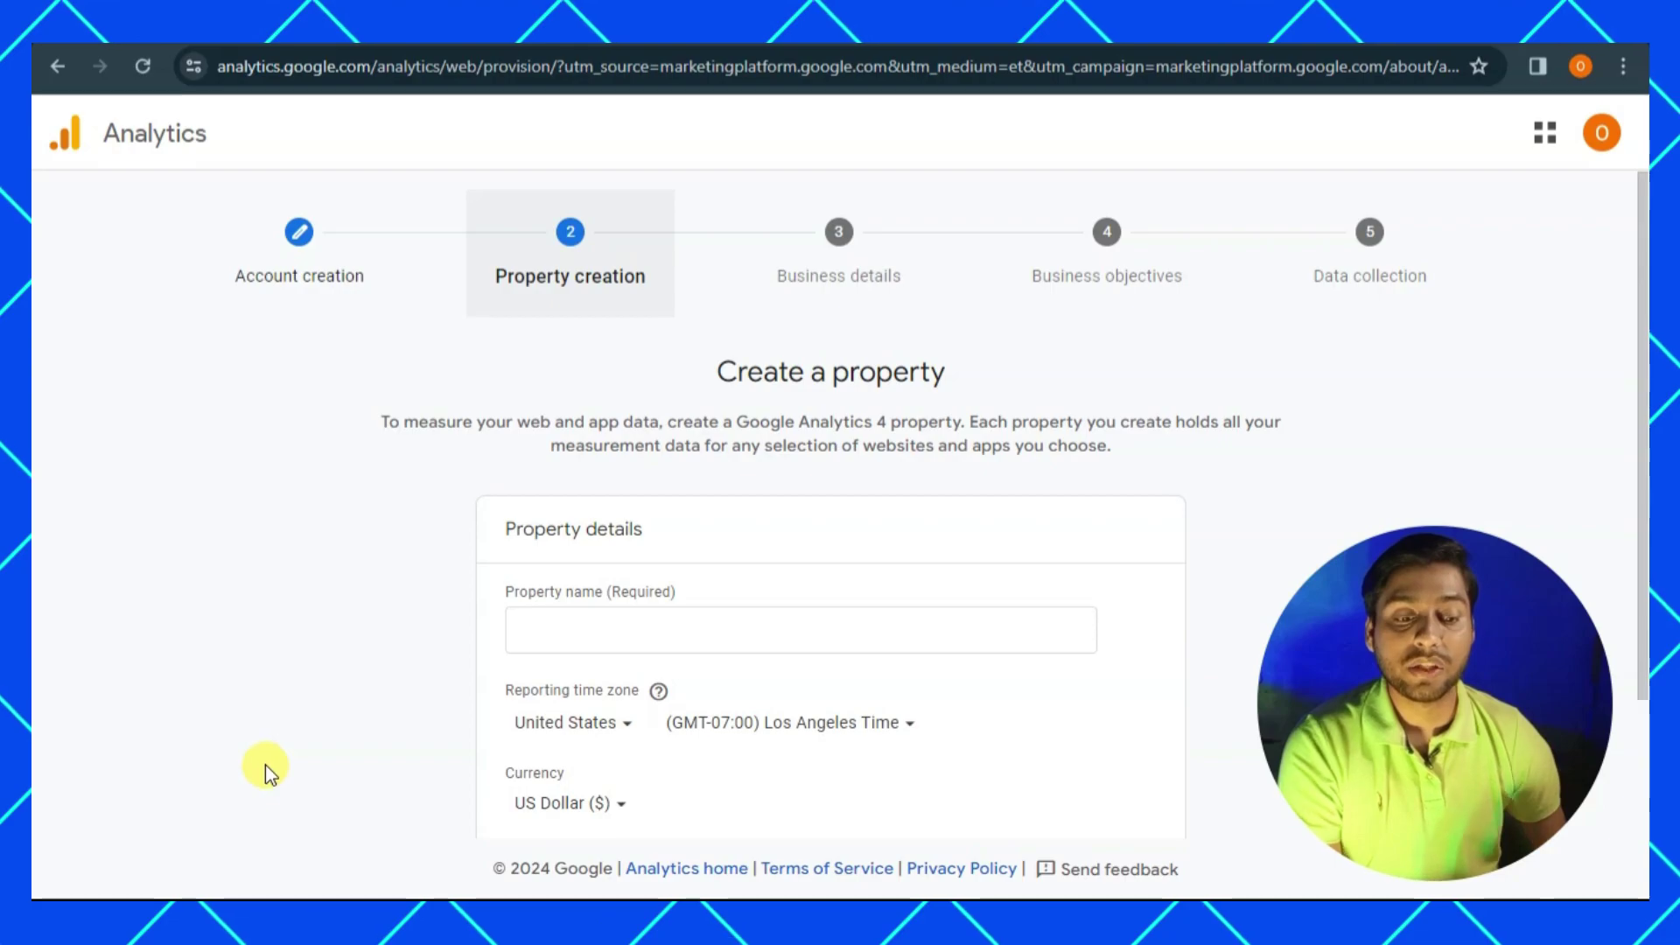
Name the new property "Digital Suraj".
left_click_drag(1638, 357, 1637, 488)
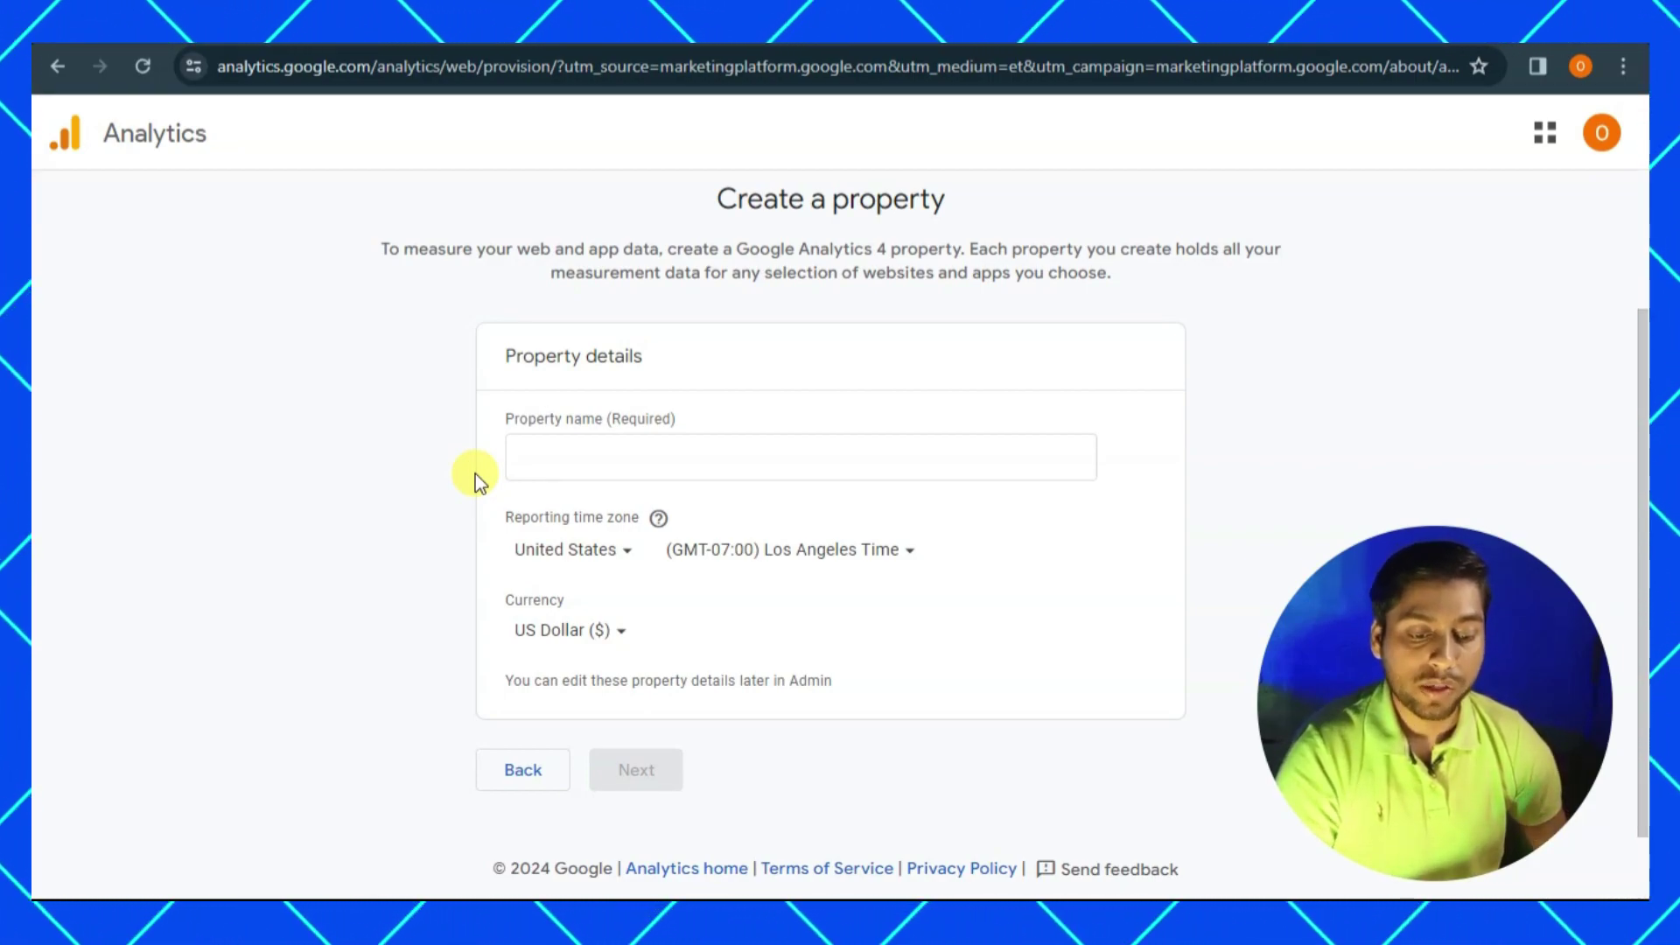
left_click(518, 460)
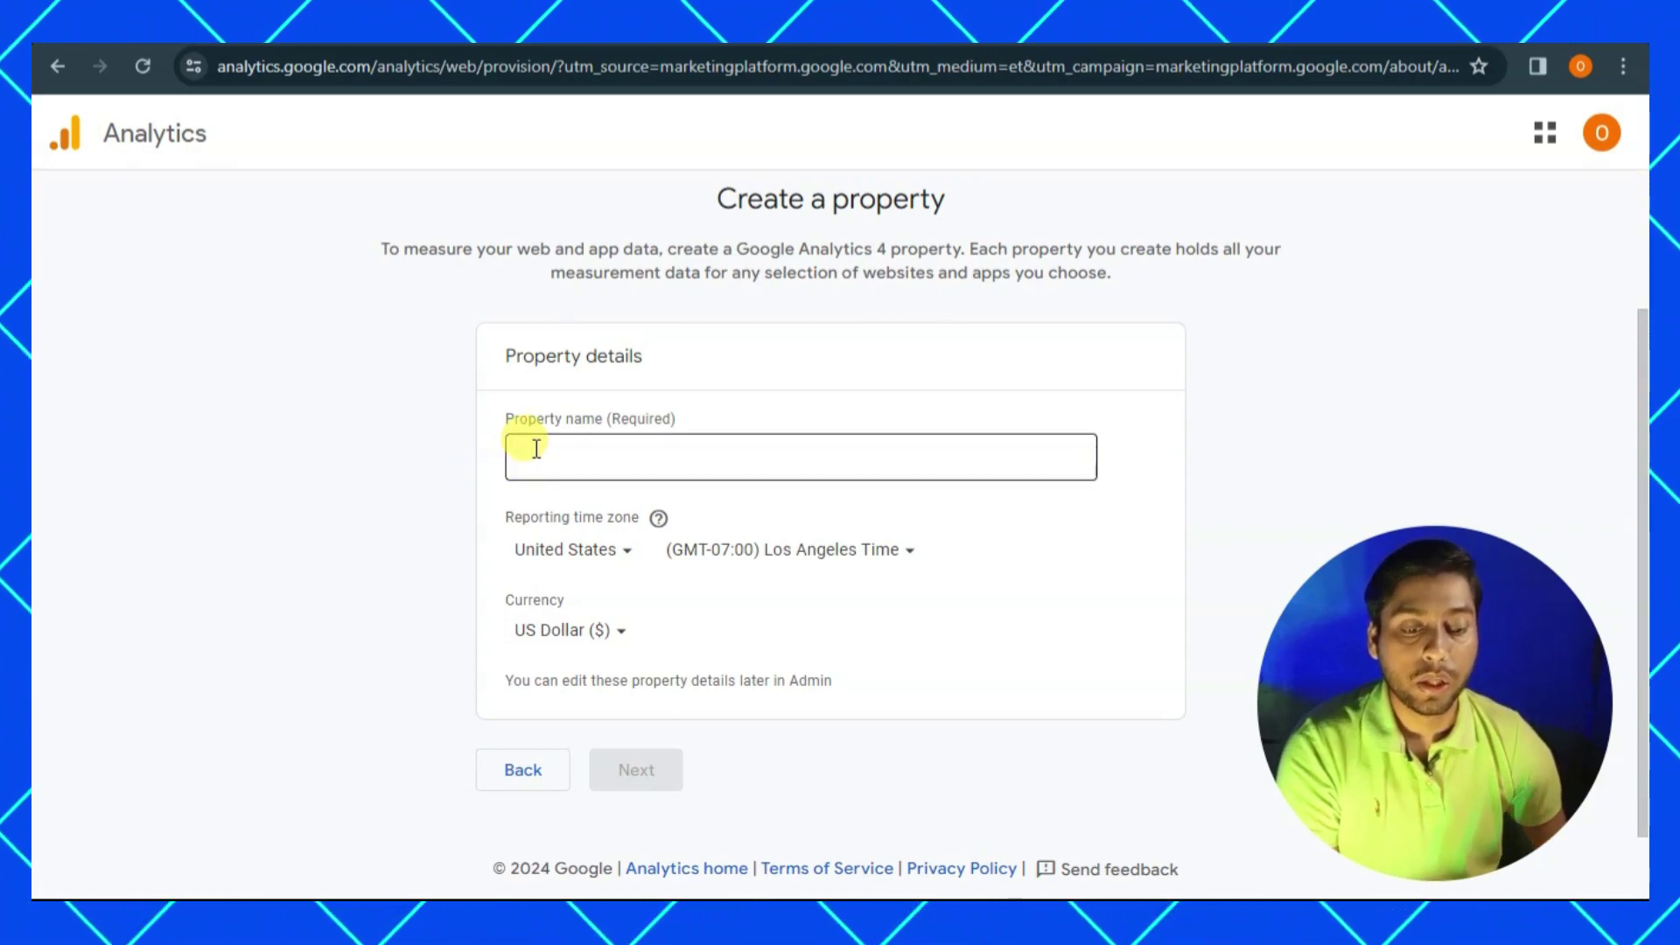
left_click(533, 448)
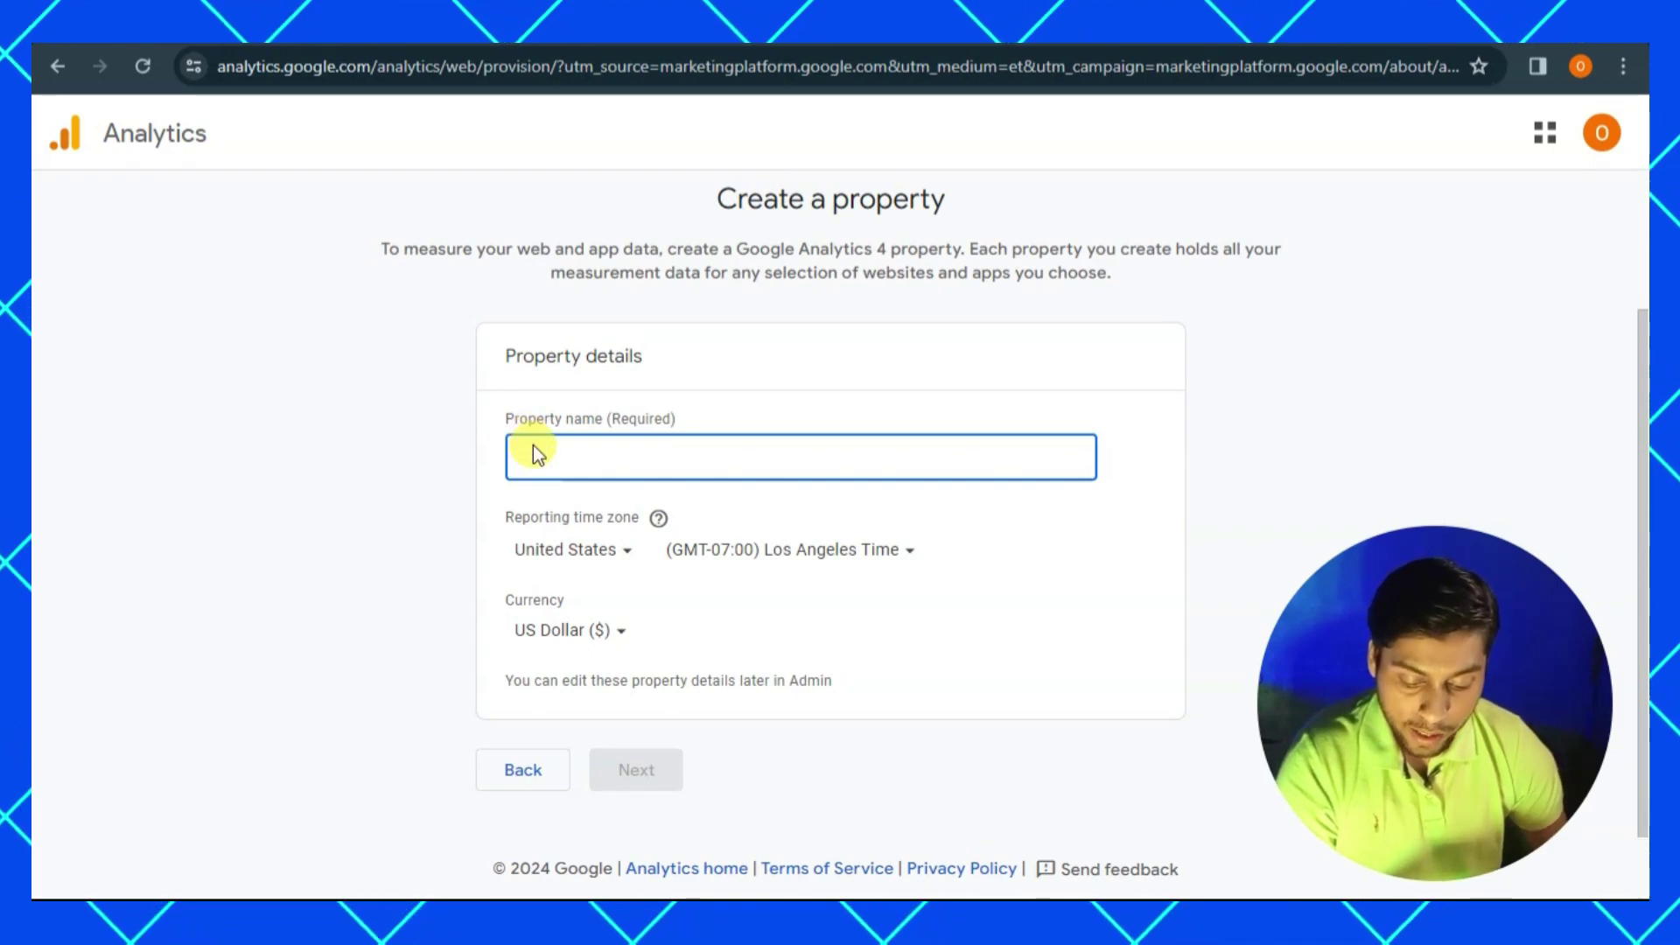
type("Digital Suraj")
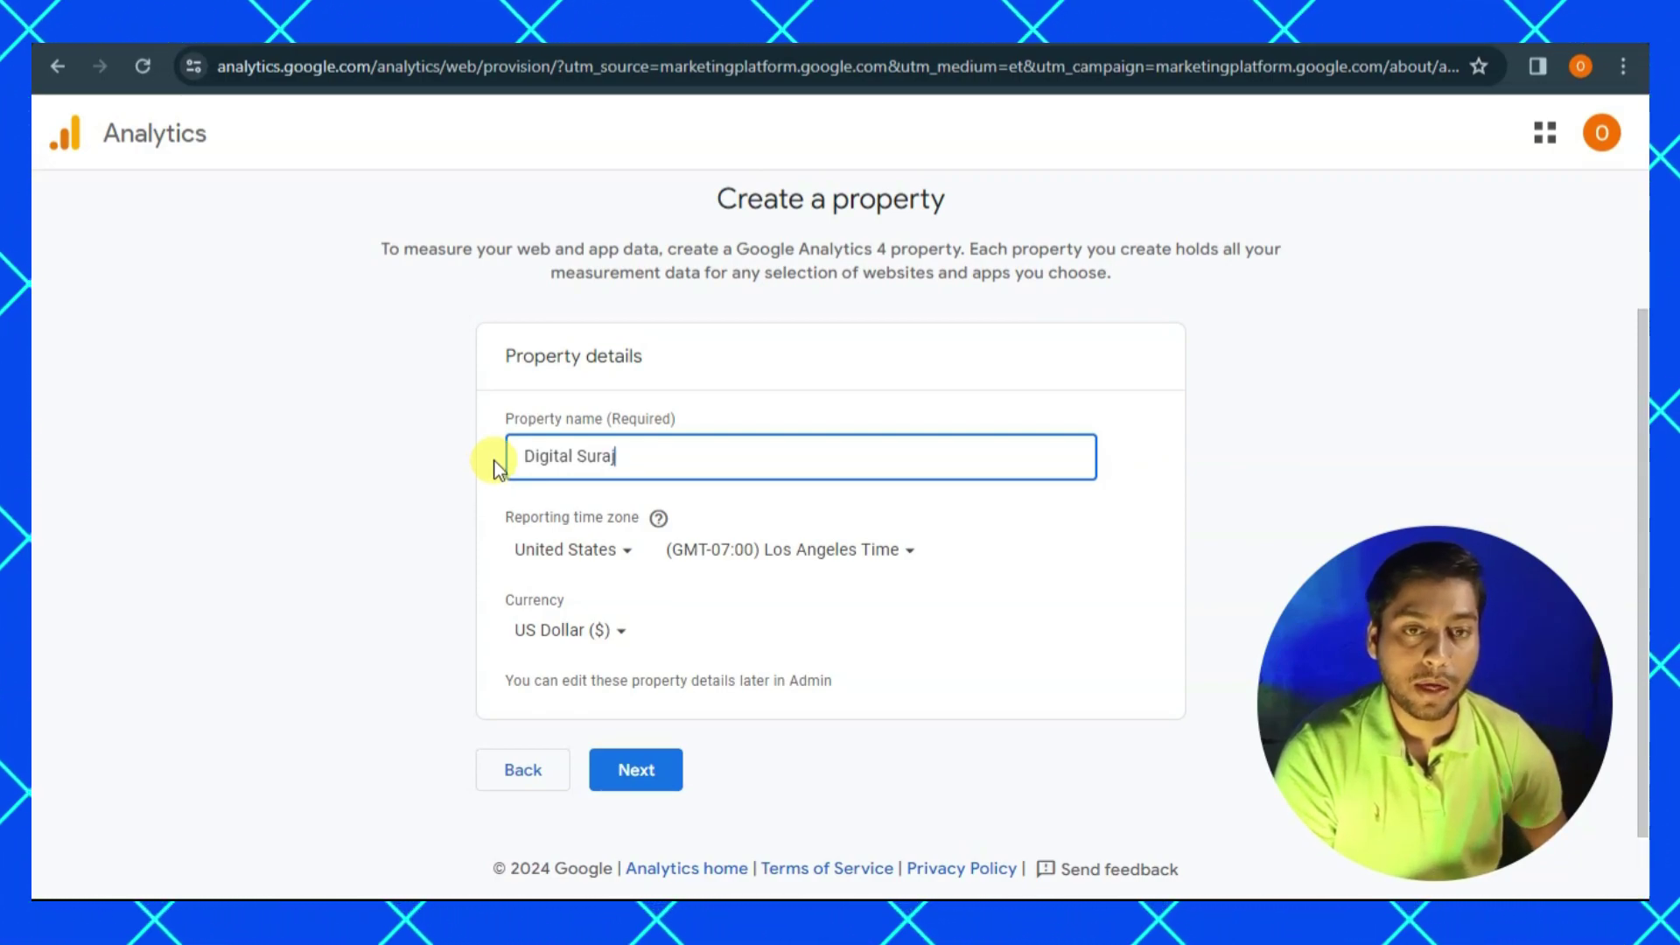
Set the property's reporting time zone country to India.
left_click(630, 554)
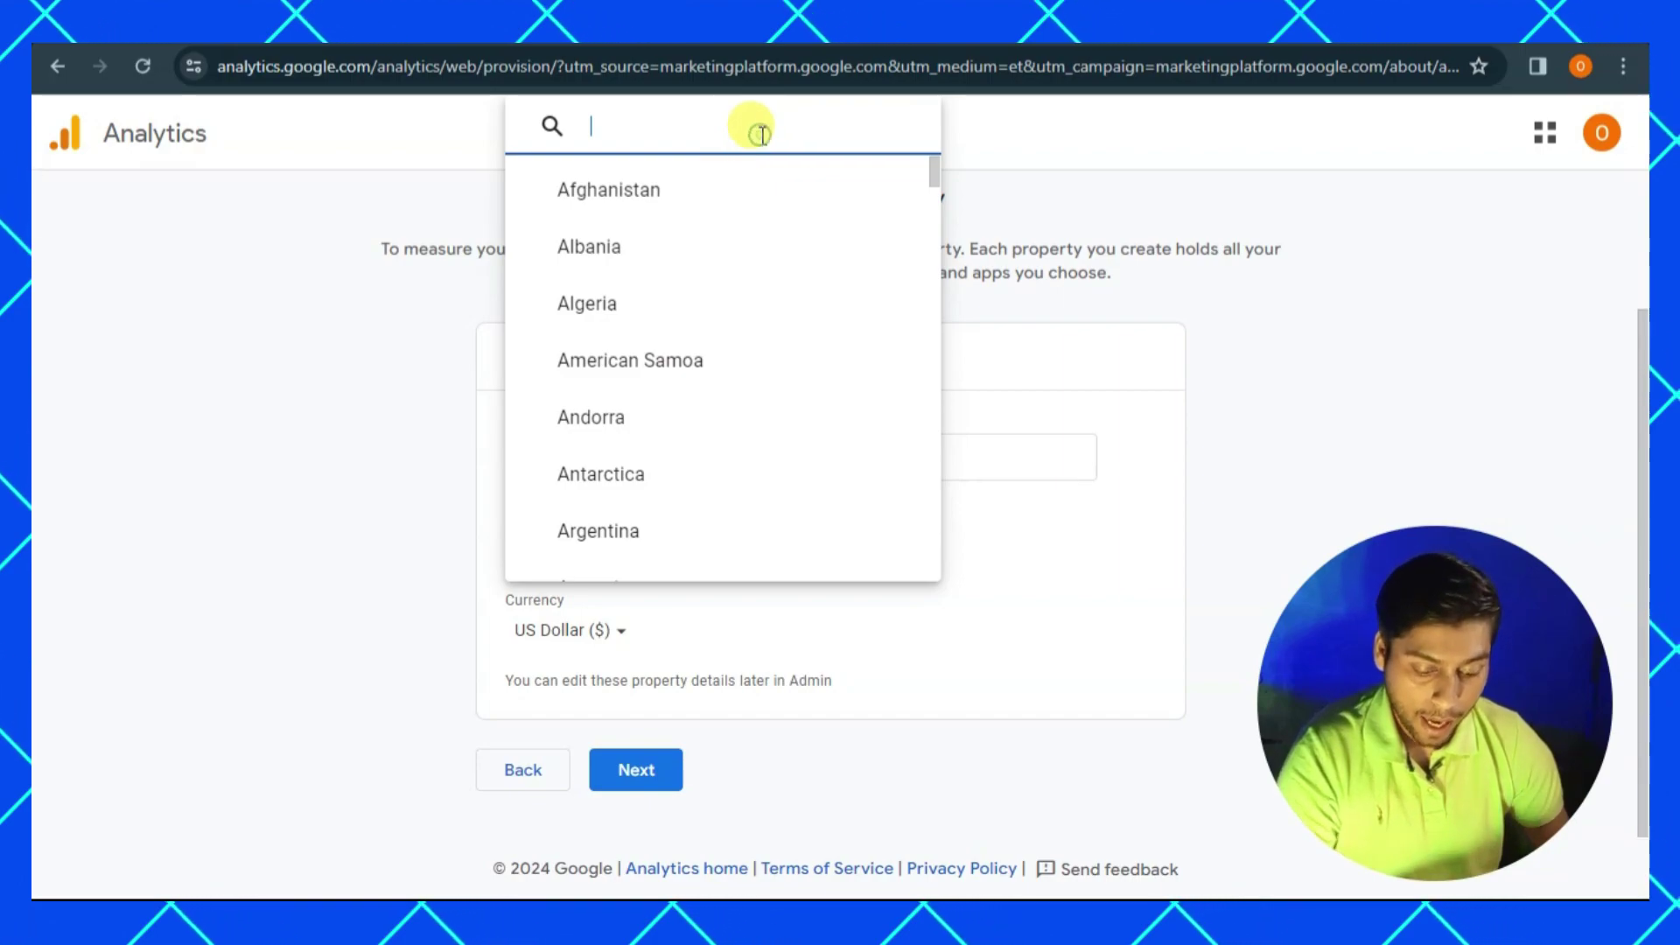
type("u")
key("BackSpace")
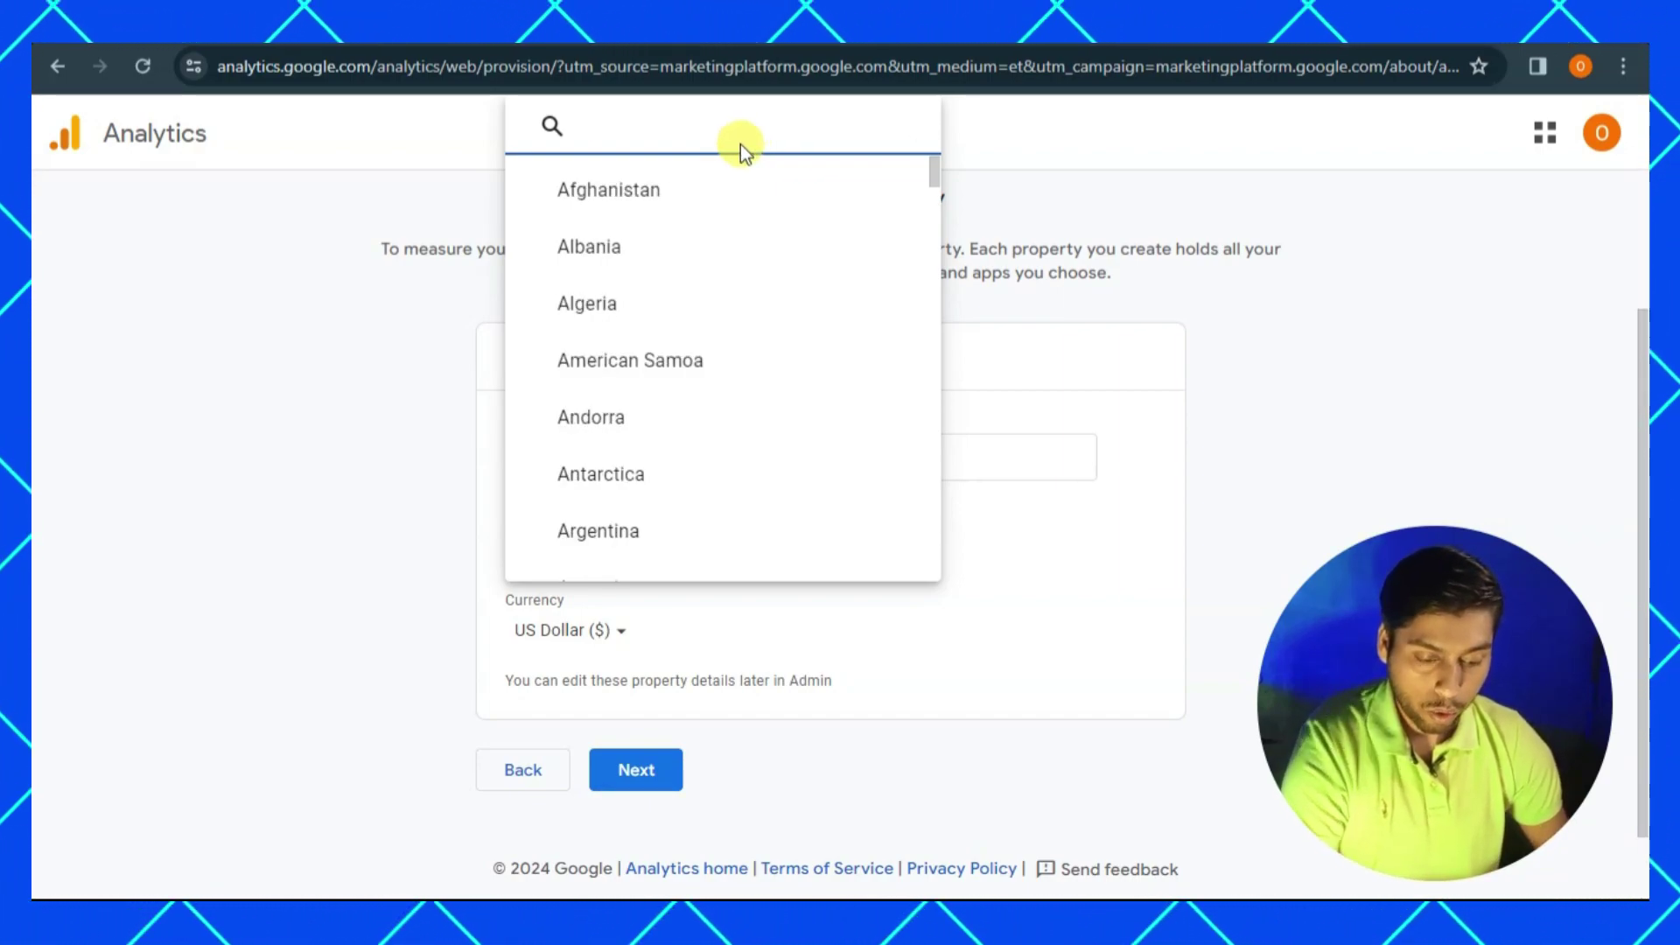
type("indi")
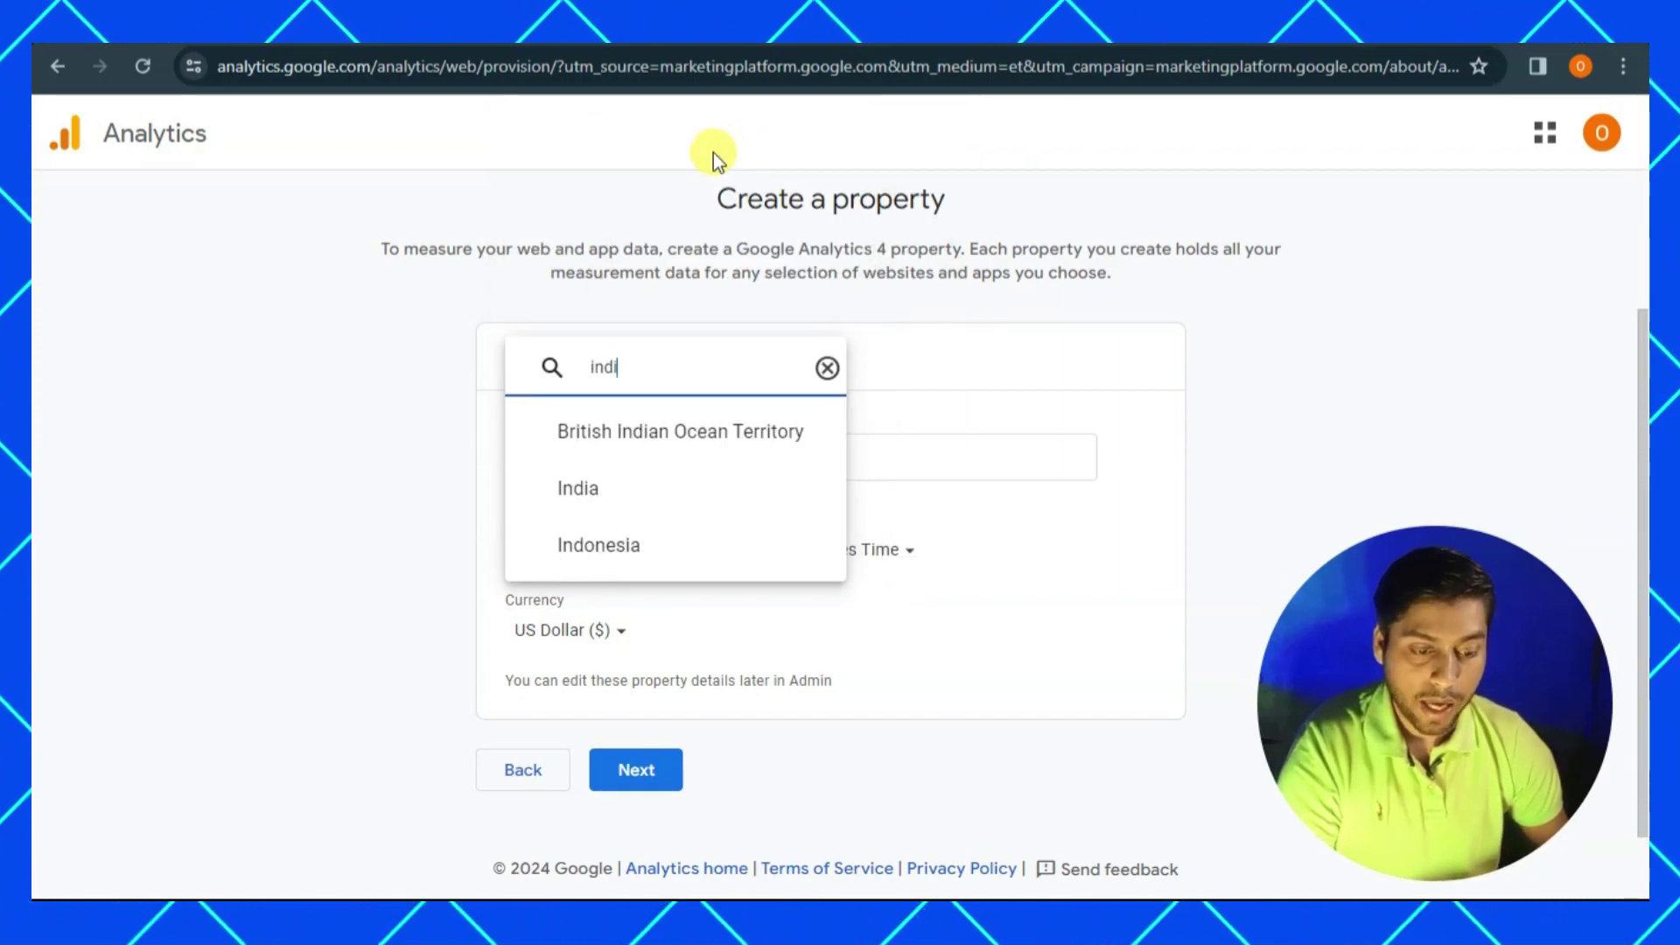
left_click(569, 494)
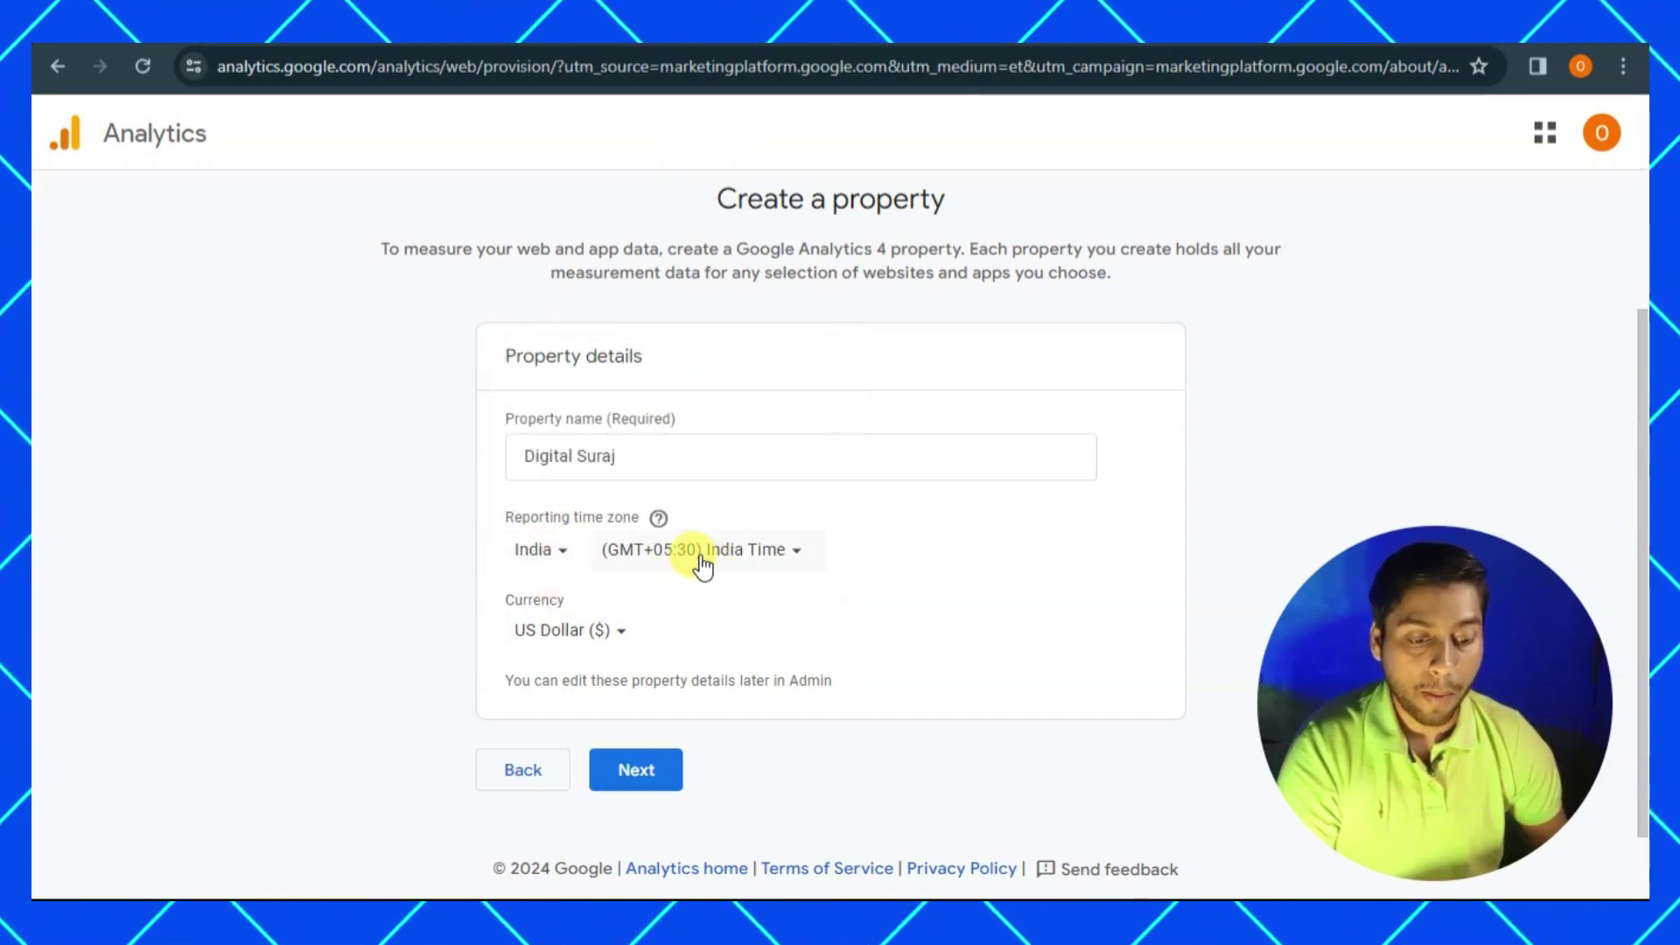
Check the currency choices, keep US Dollar ($), and continue to the business details.
left_click(564, 628)
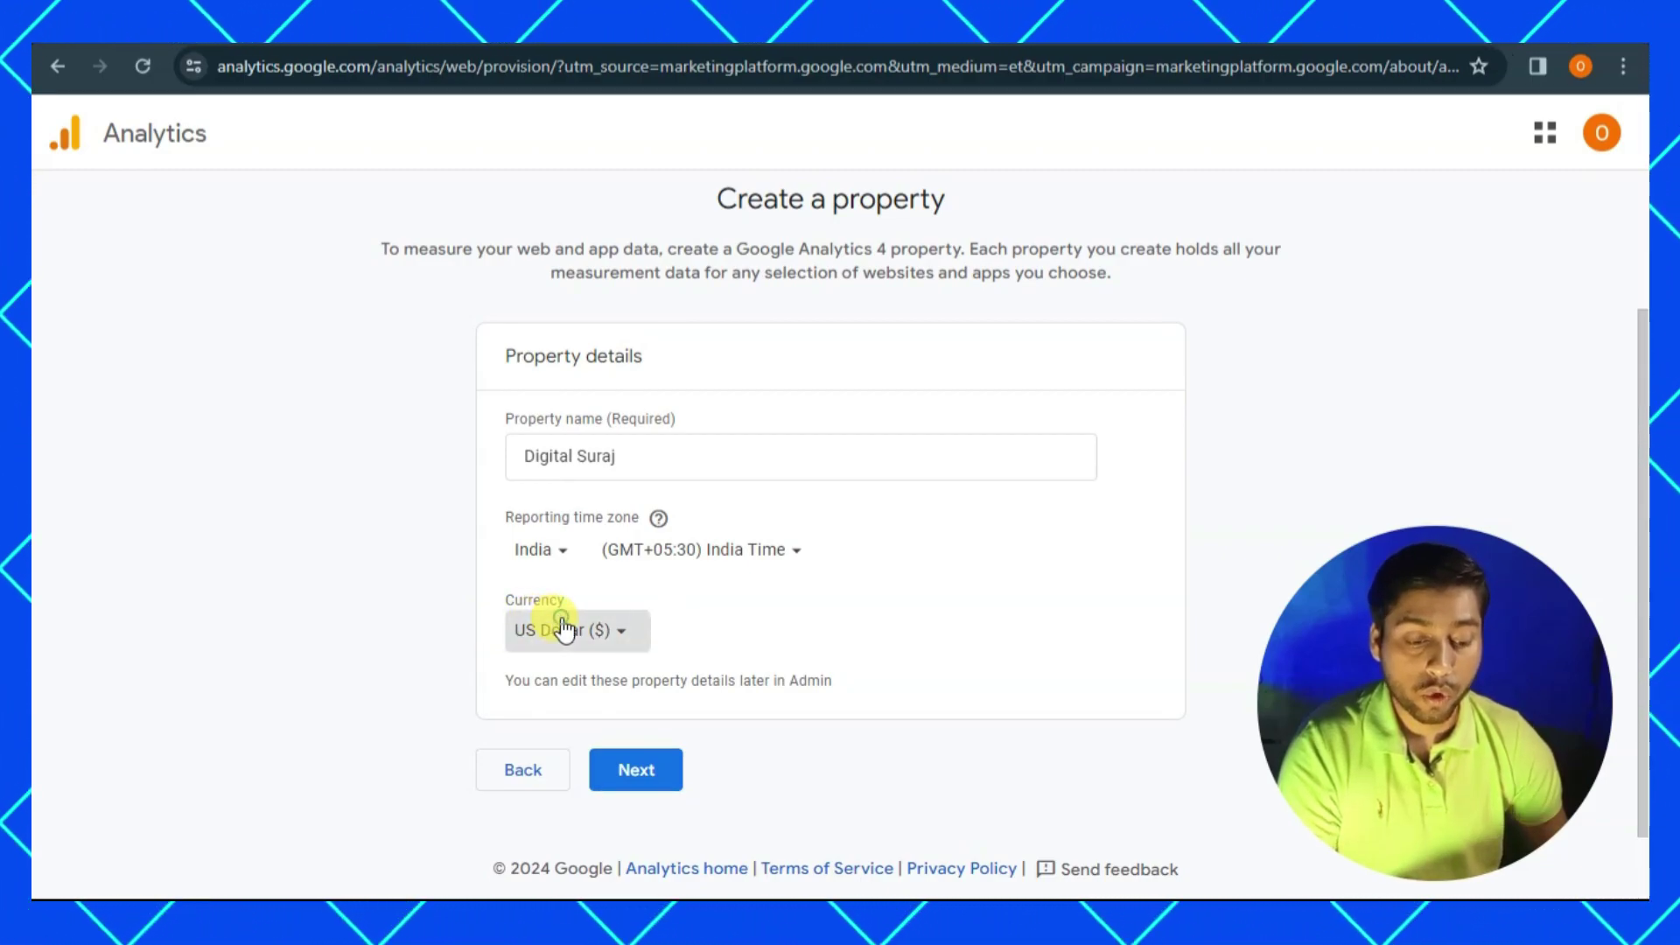
left_click(448, 586)
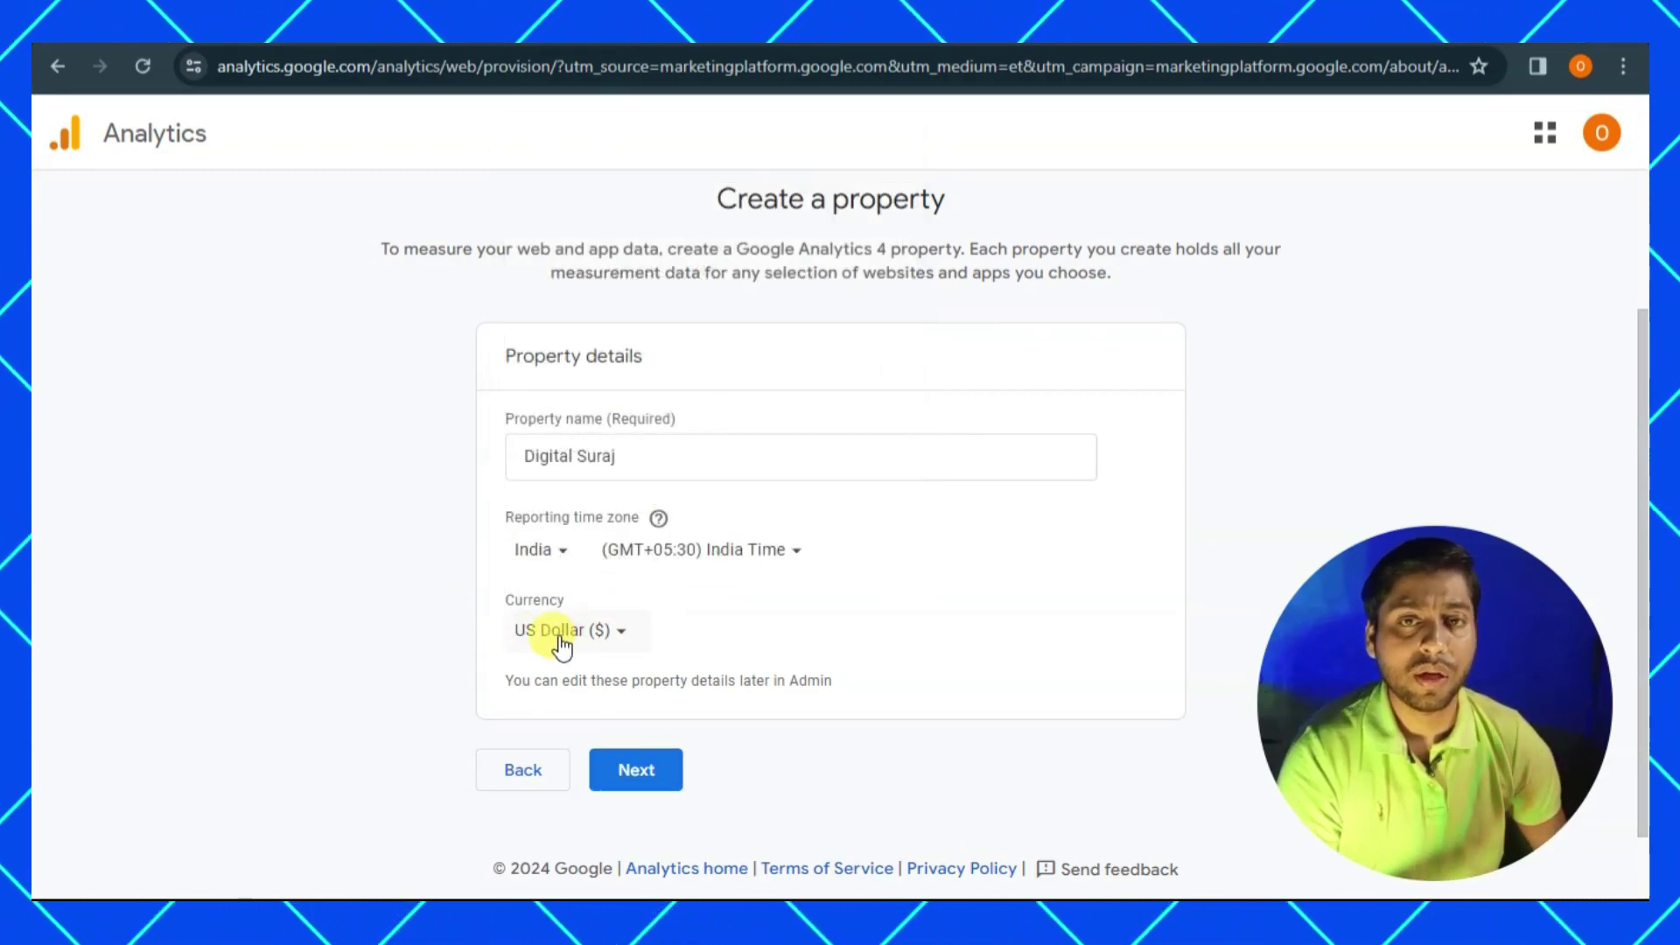
left_click(646, 764)
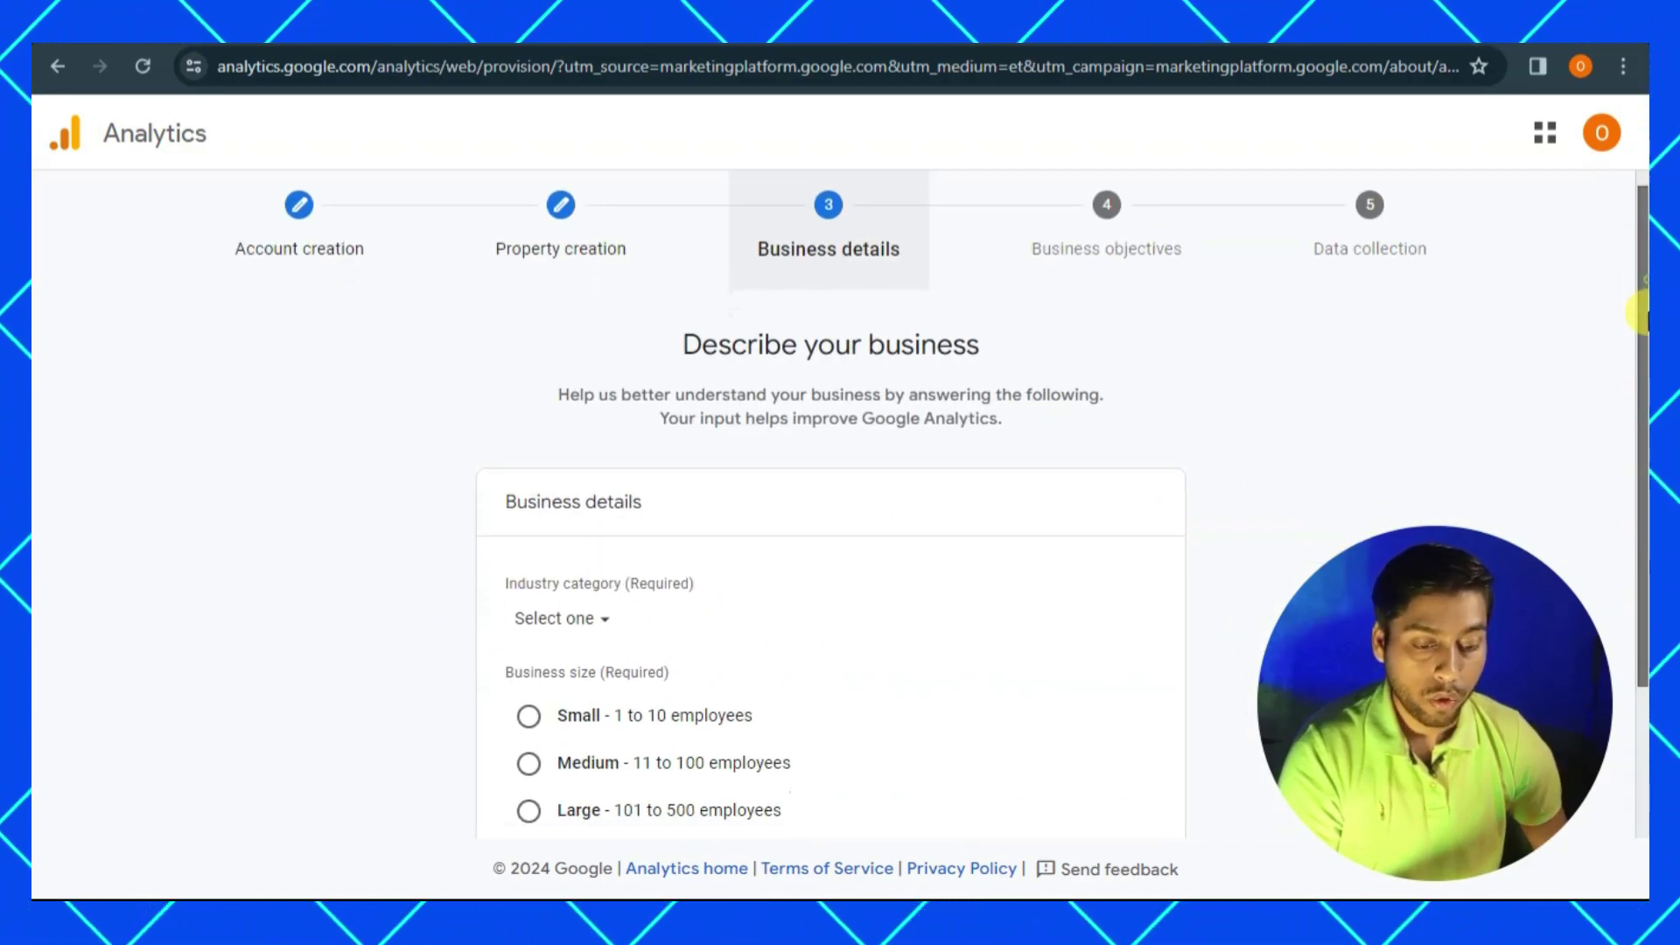
Describe the business as Business & Industrial with the Small size of 1 to 10 employees, and continue to the business objectives.
scroll(1645, 468, "down", 3)
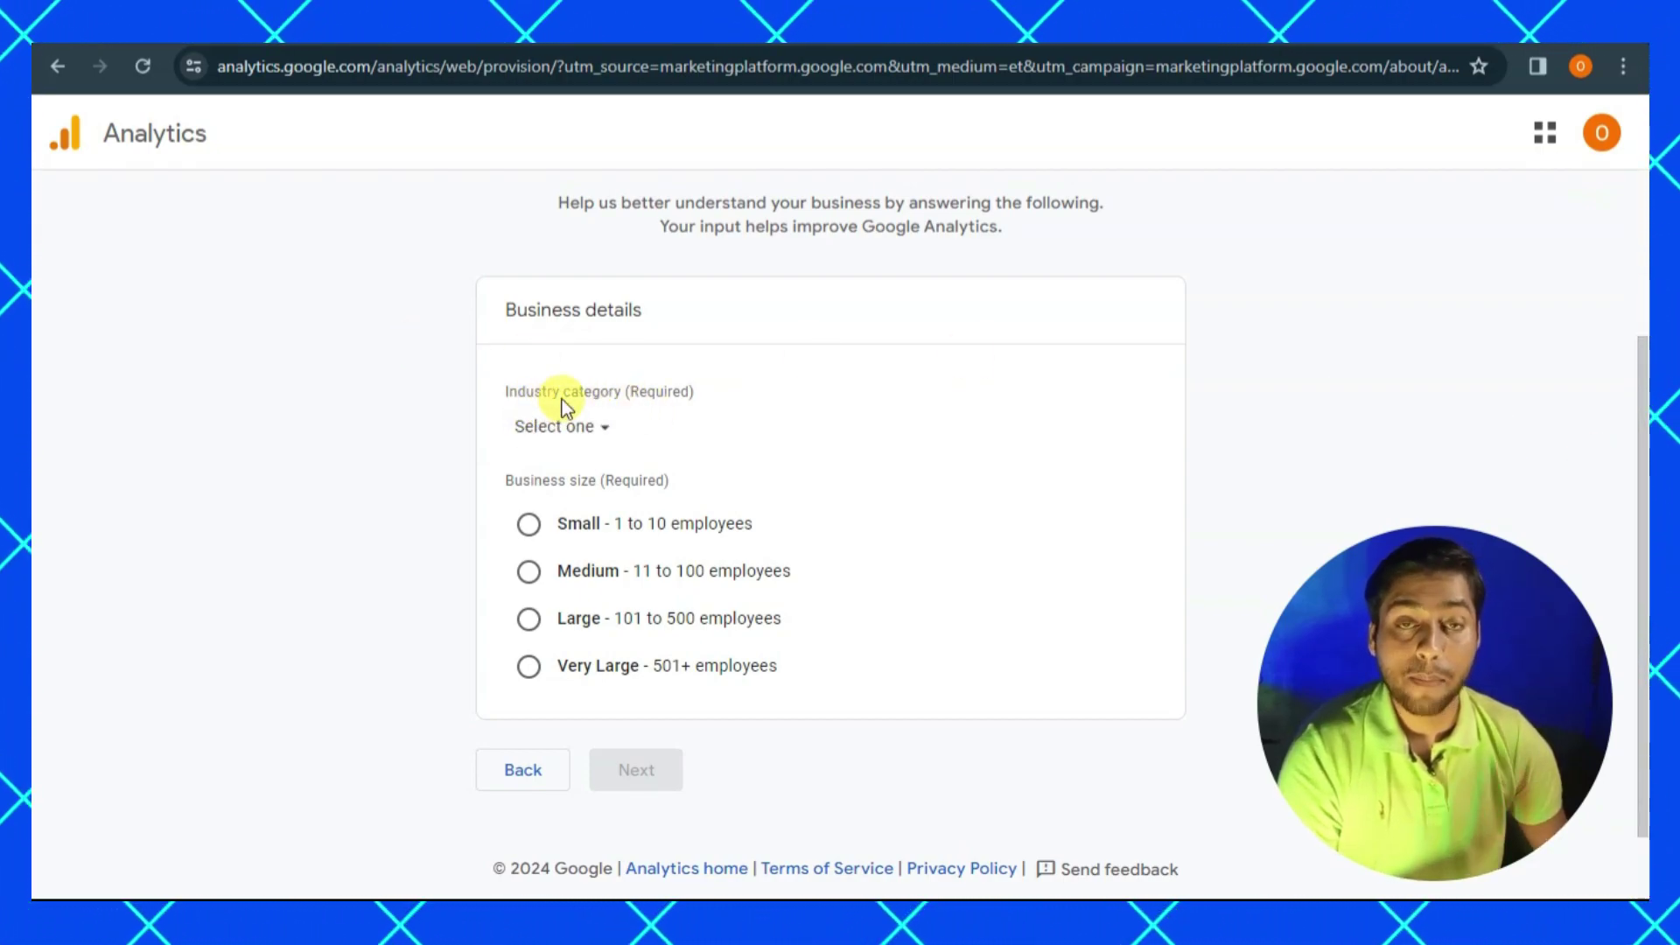
left_click(532, 424)
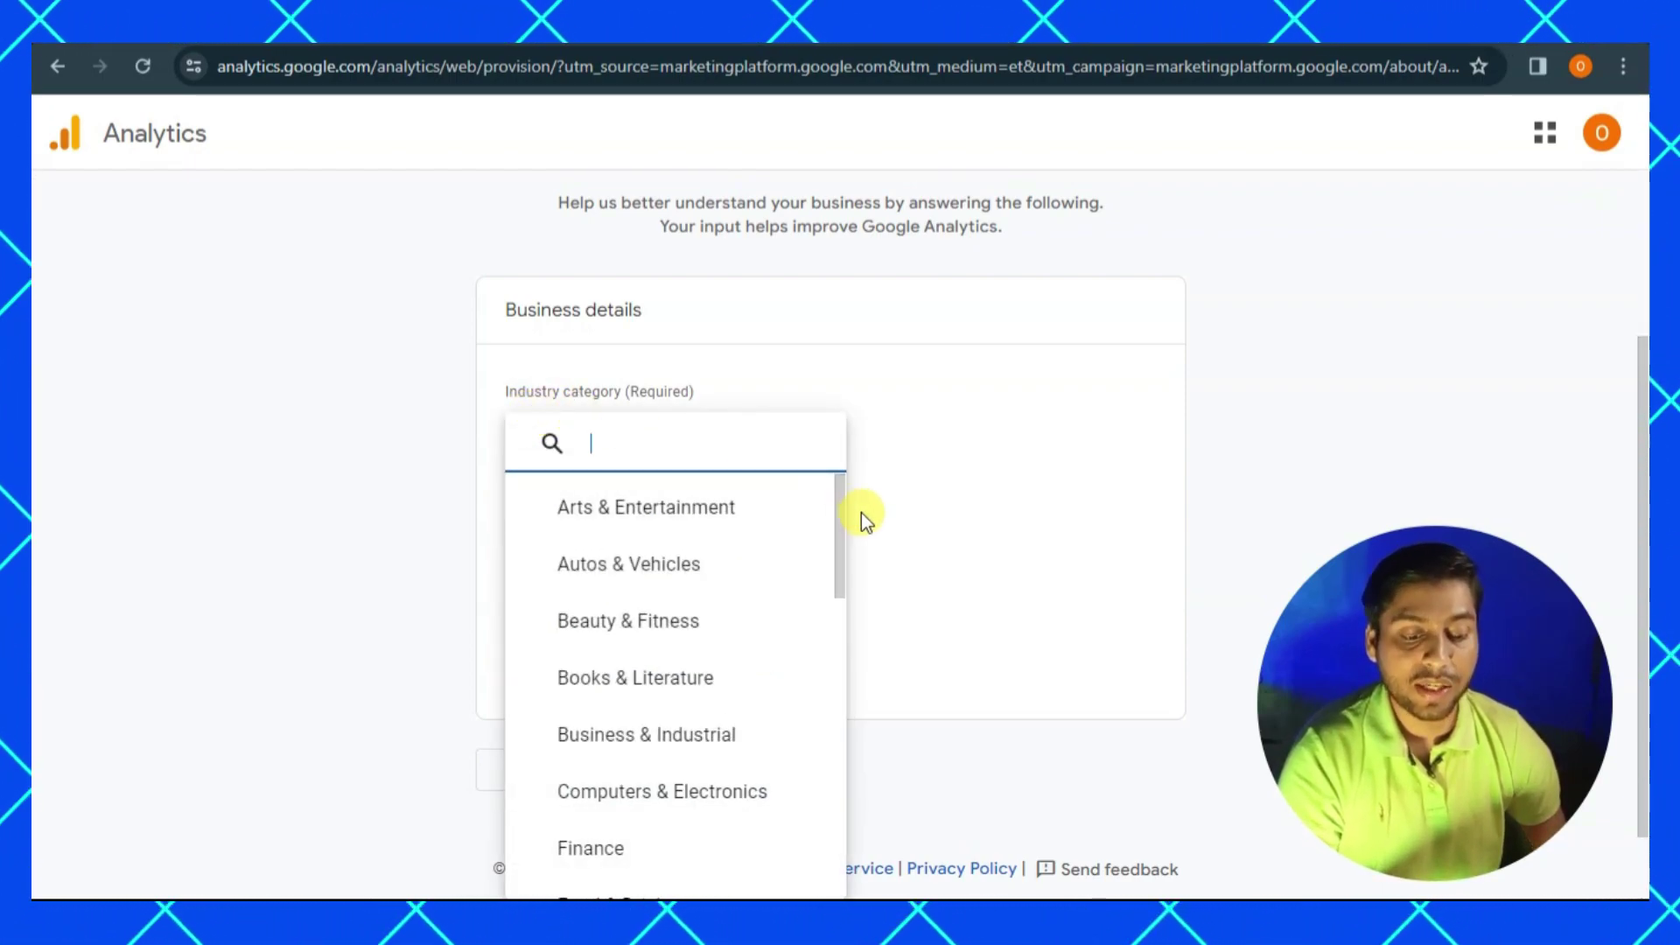
scroll(831, 533, "down", 3)
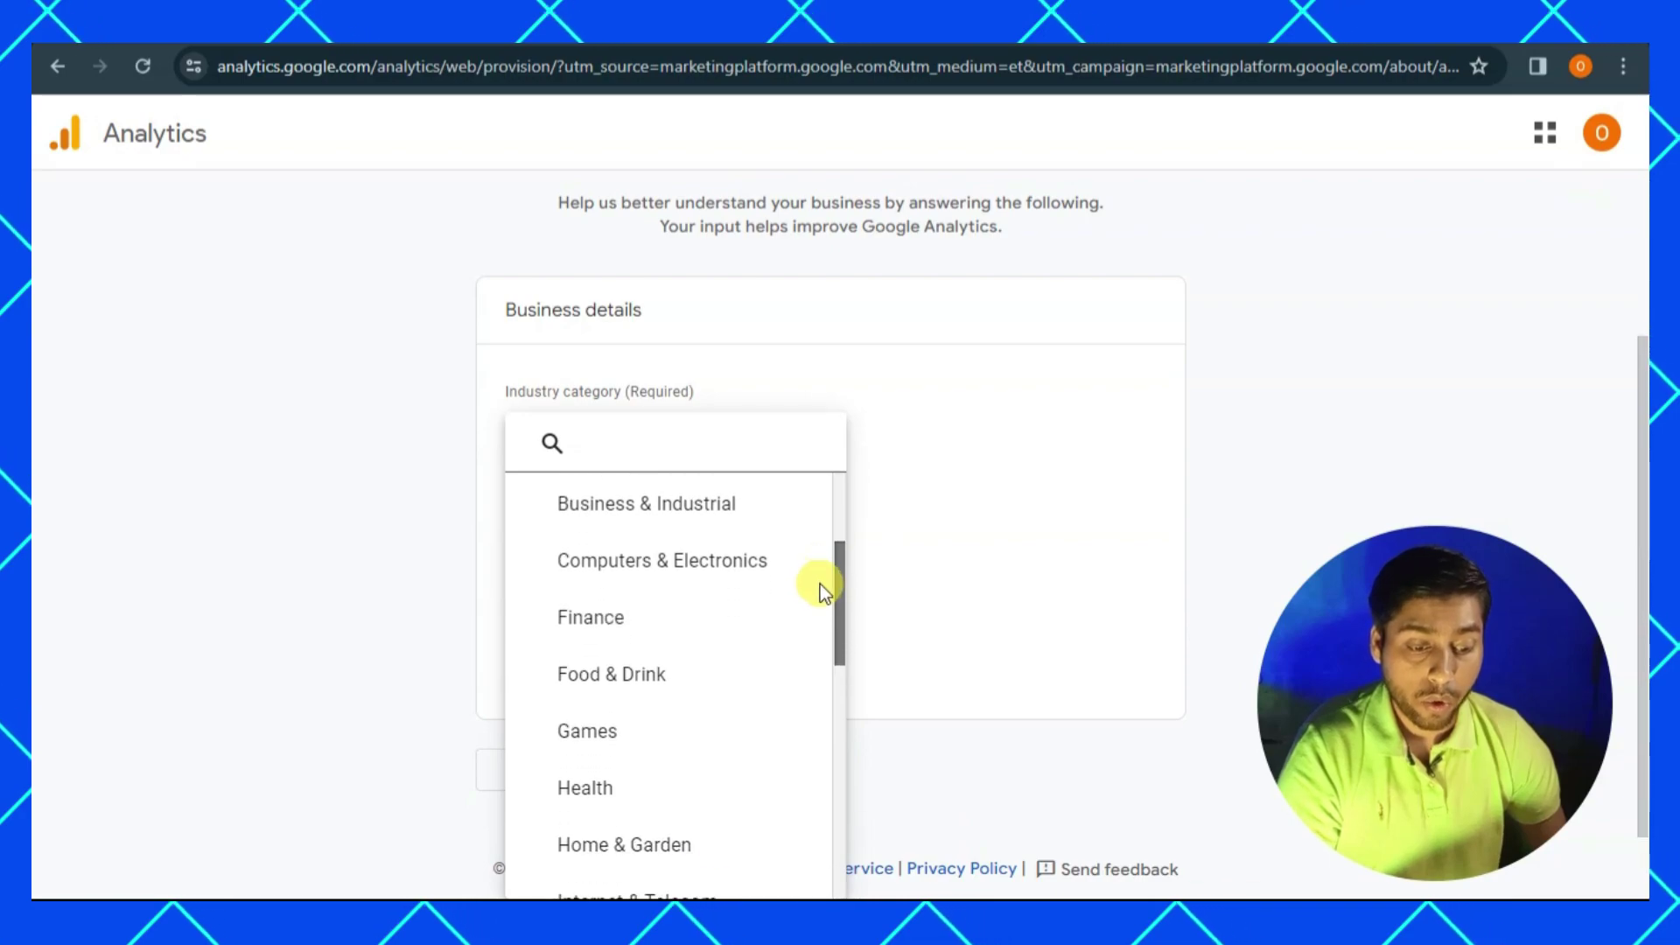
scroll(821, 586, "down", 1)
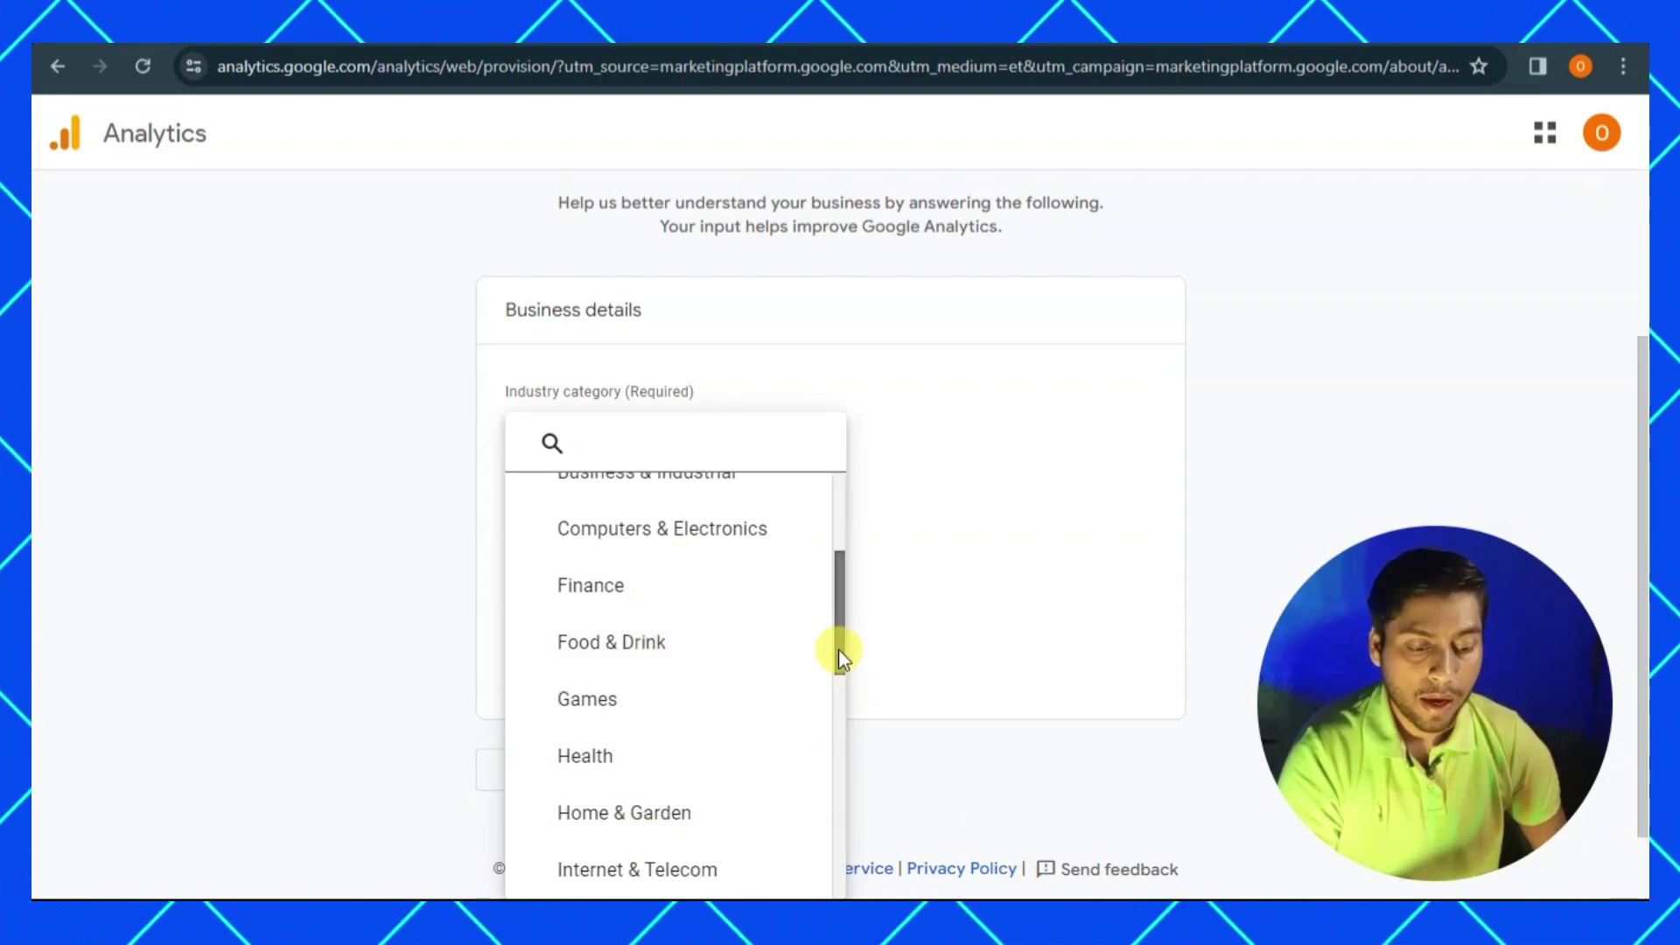
left_click_drag(840, 653, 846, 578)
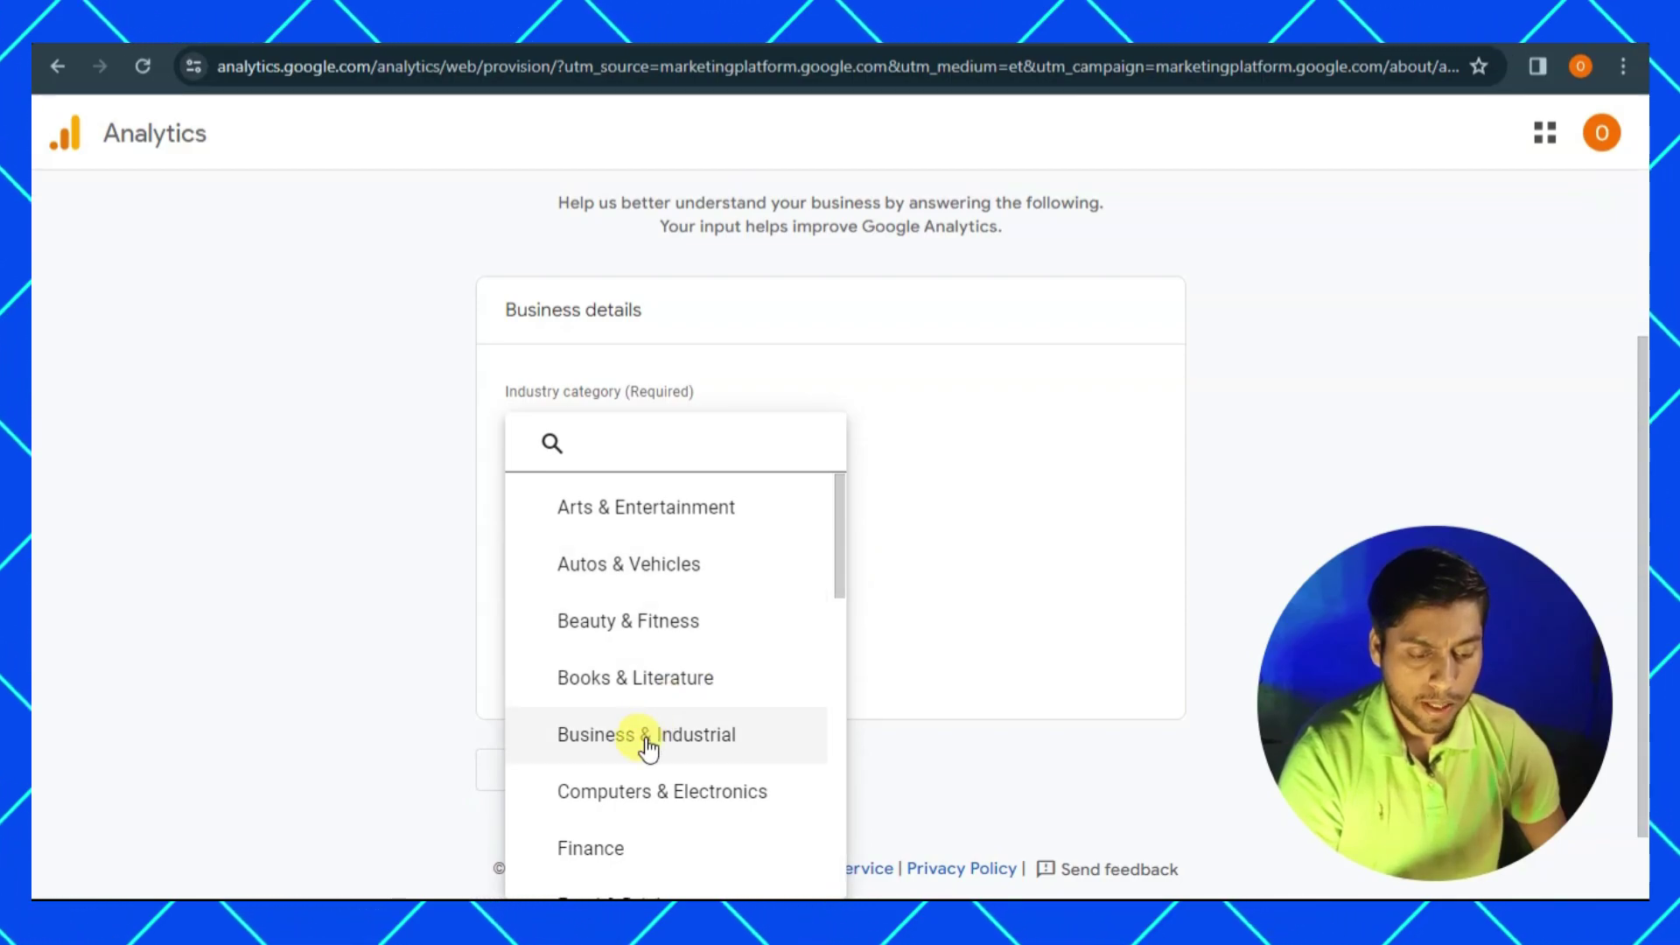
left_click(678, 738)
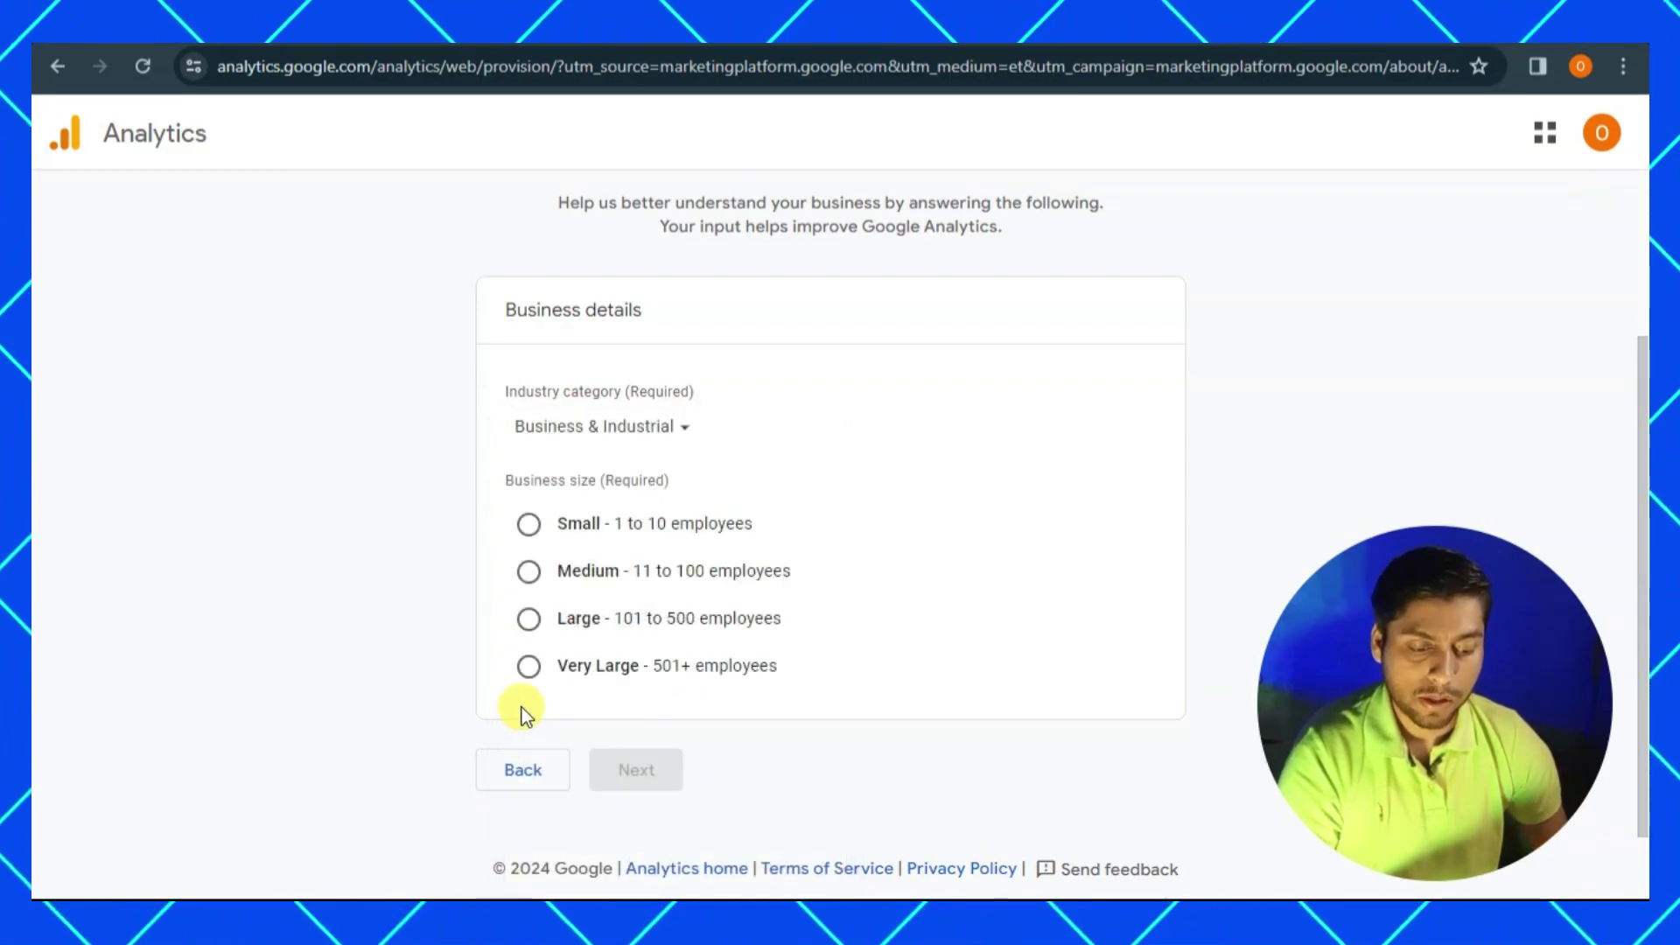
left_click(527, 525)
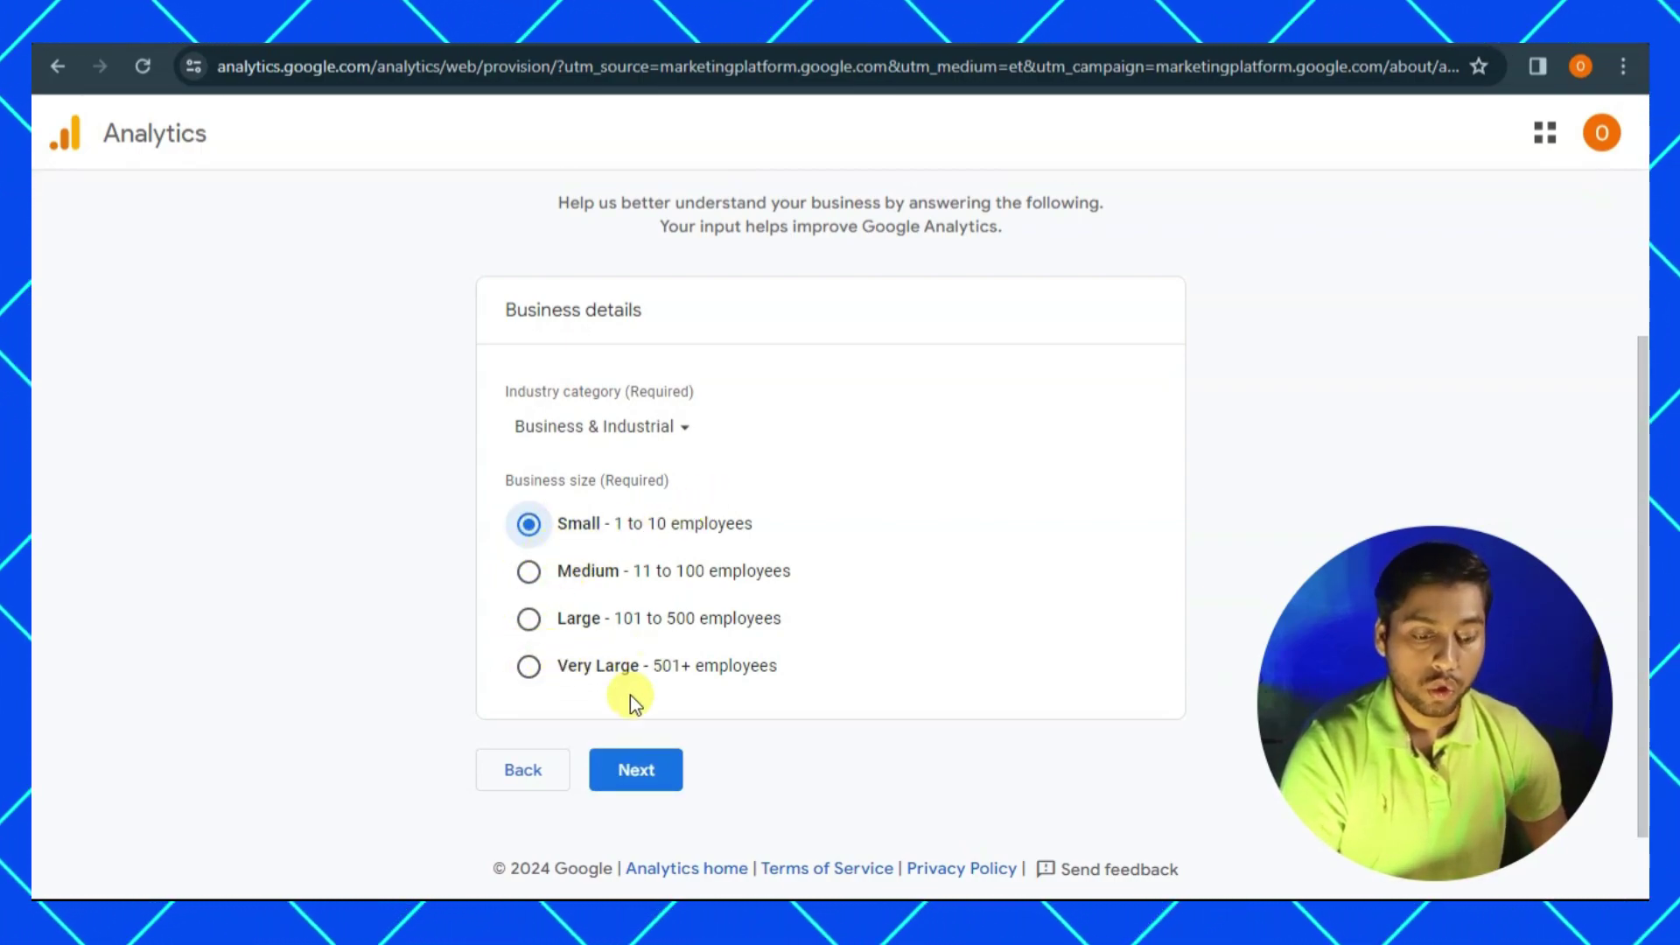
left_click(660, 775)
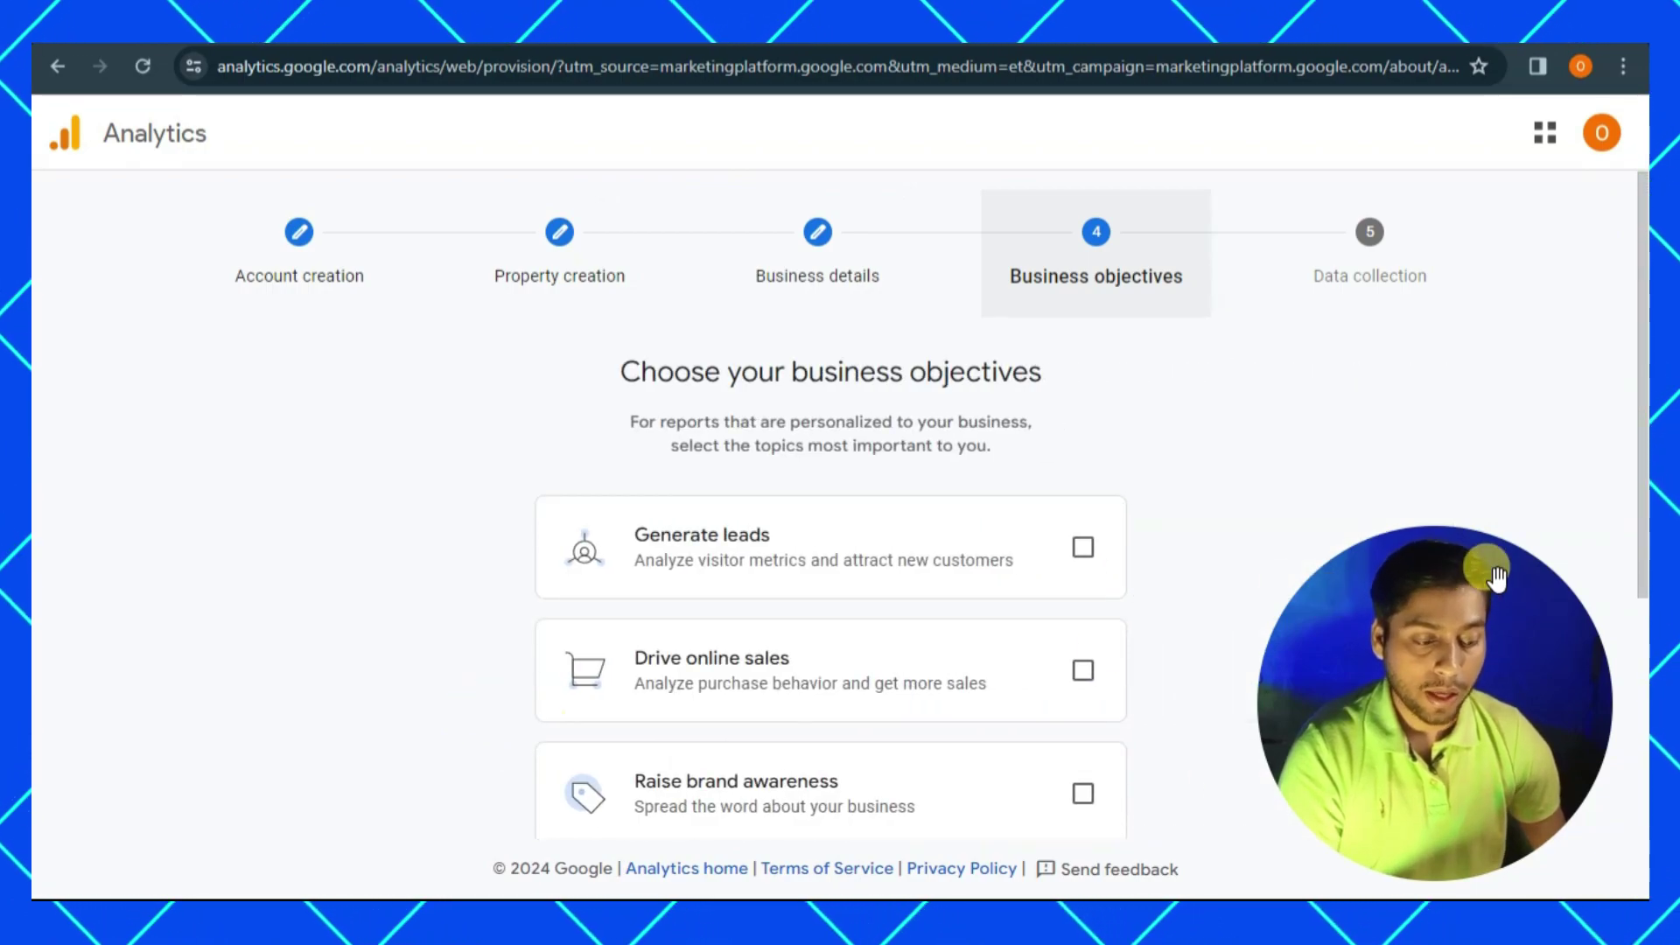
Review the available business objectives and choose Examine user behavior.
left_click_drag(1643, 189, 1645, 308)
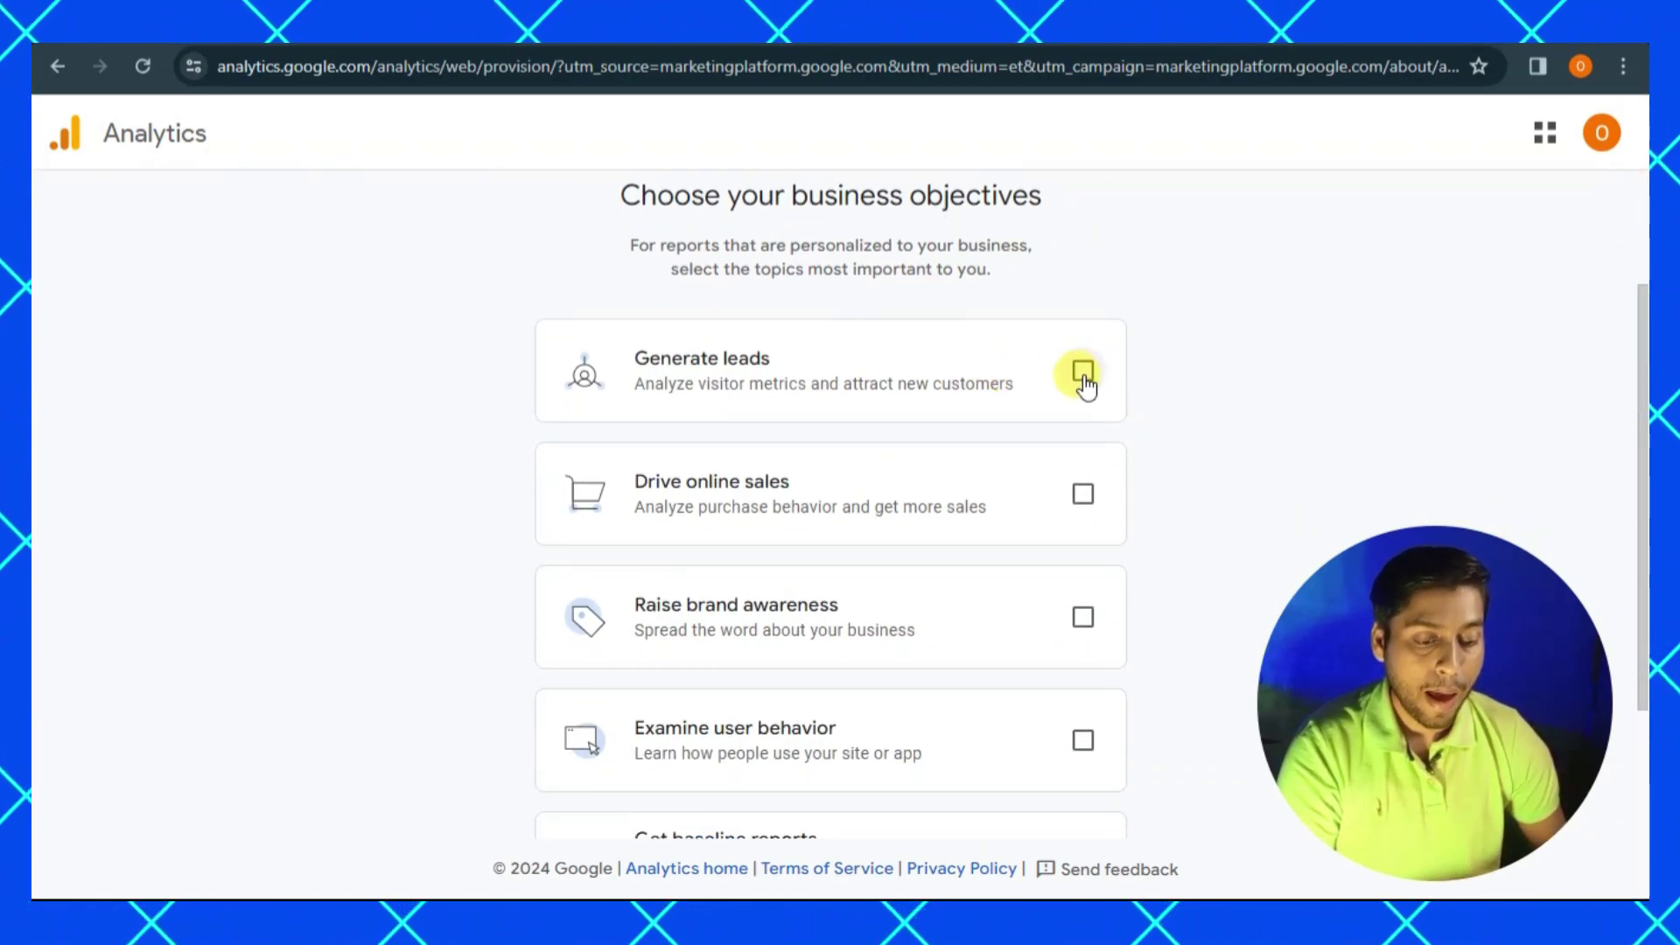
left_click_drag(1642, 394, 1641, 487)
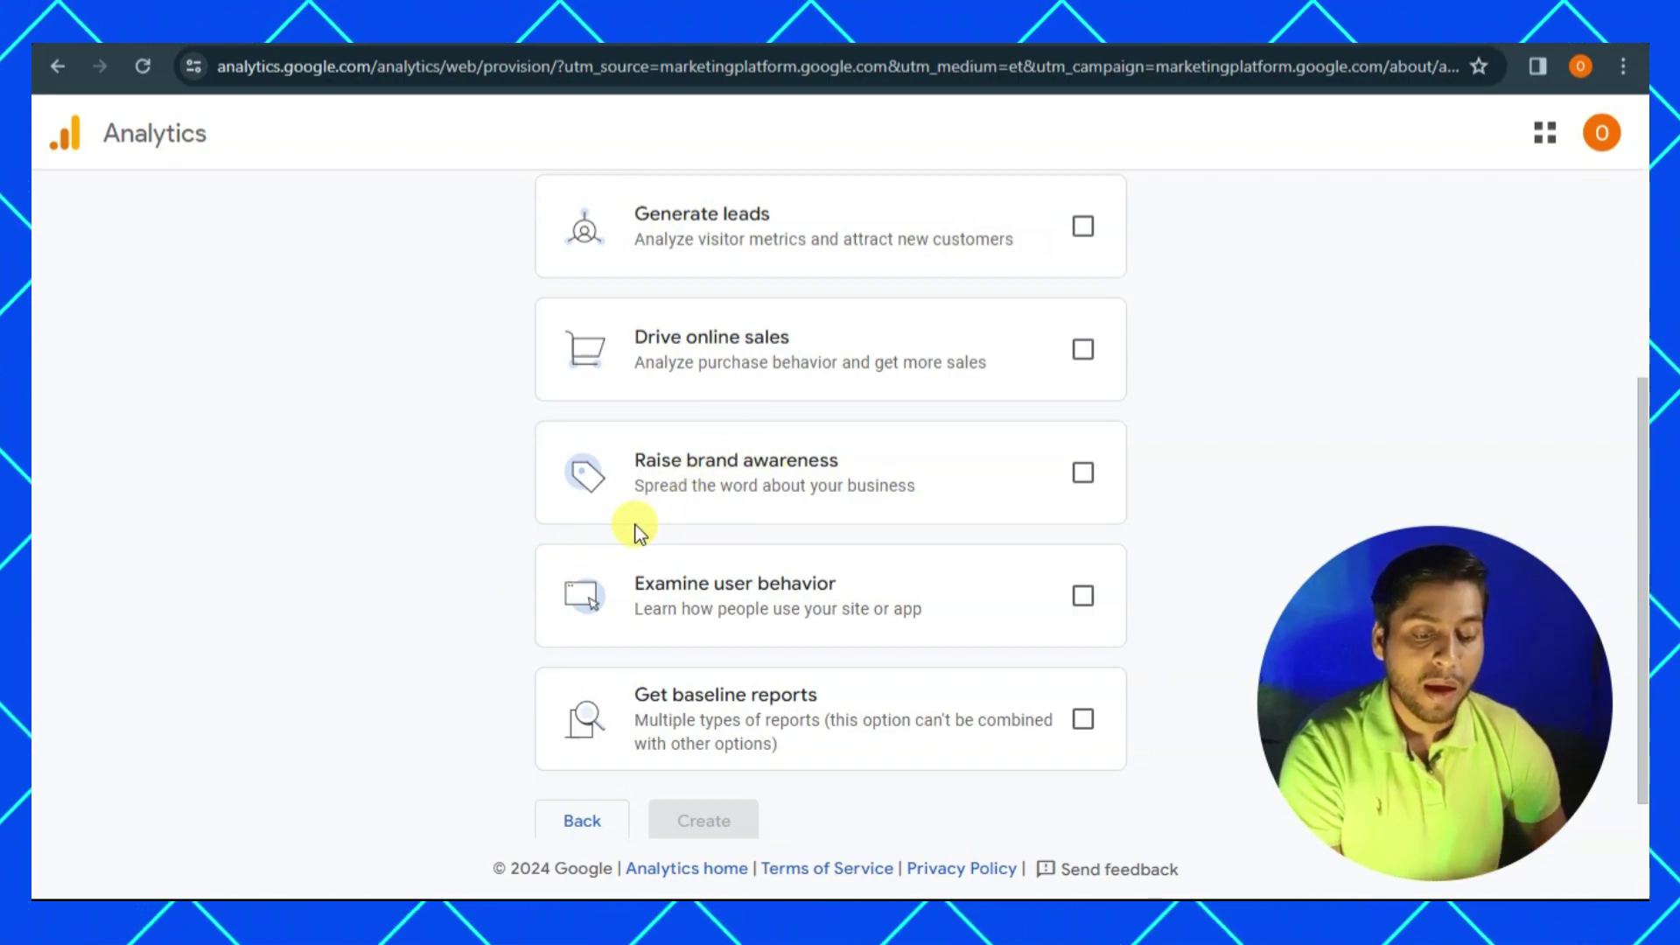
left_click(1085, 598)
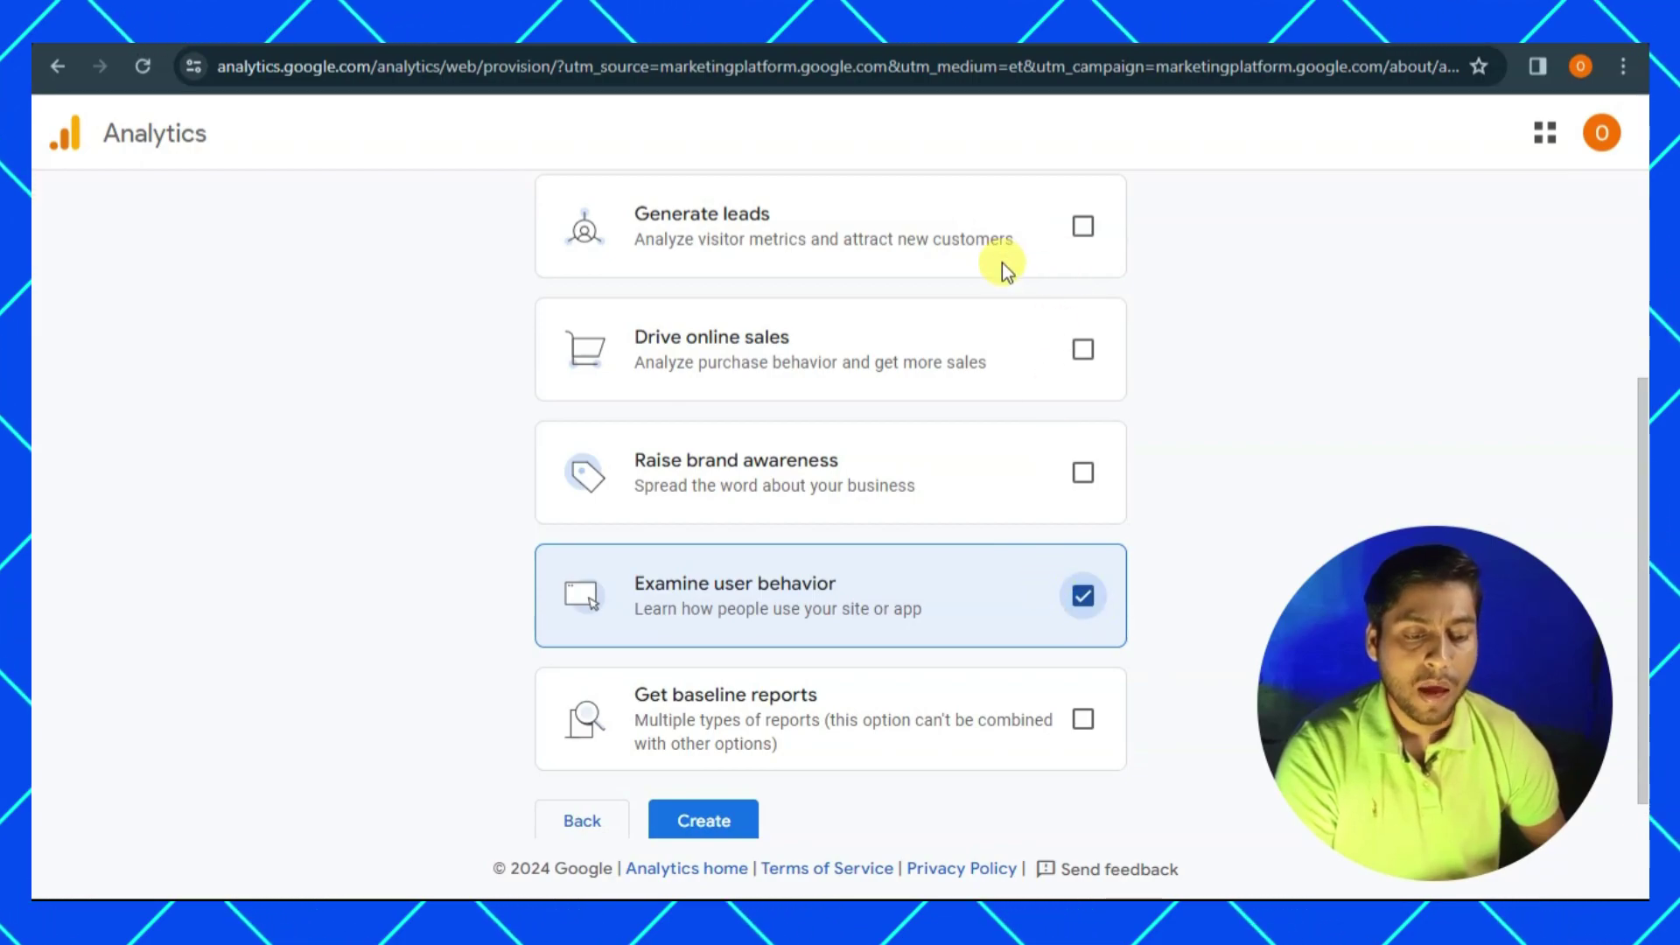
left_click_drag(1641, 448, 1642, 494)
Create the property and accept the United States Terms of Service together with the GDPR Data Processing Terms.
left_click(700, 759)
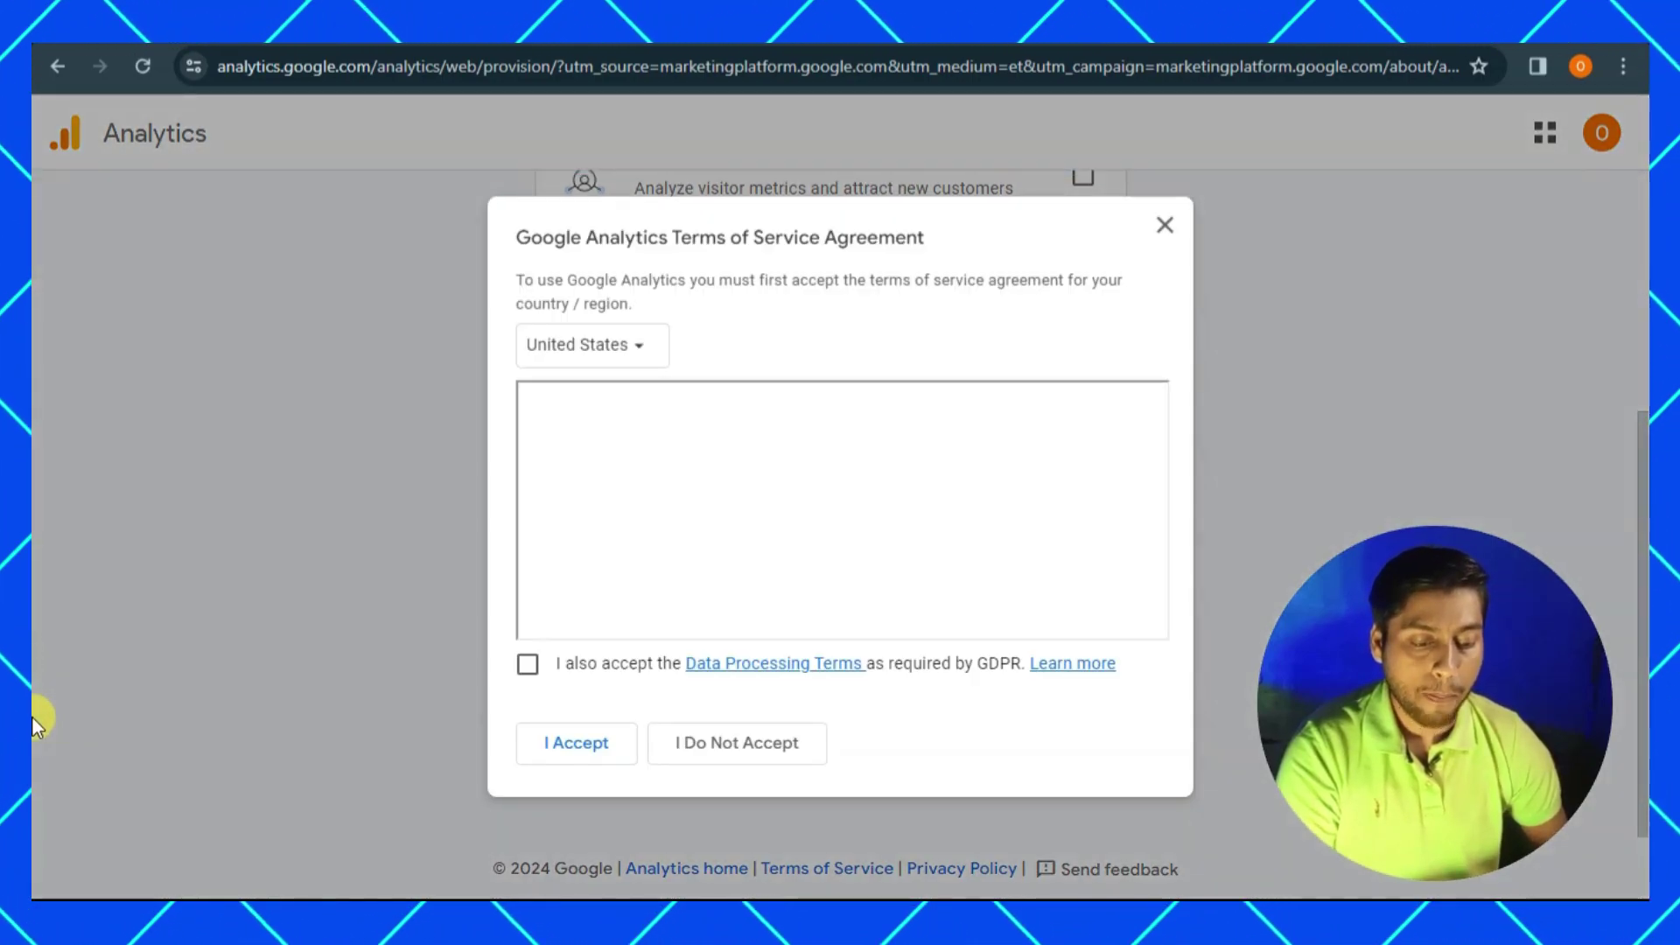
left_click(528, 681)
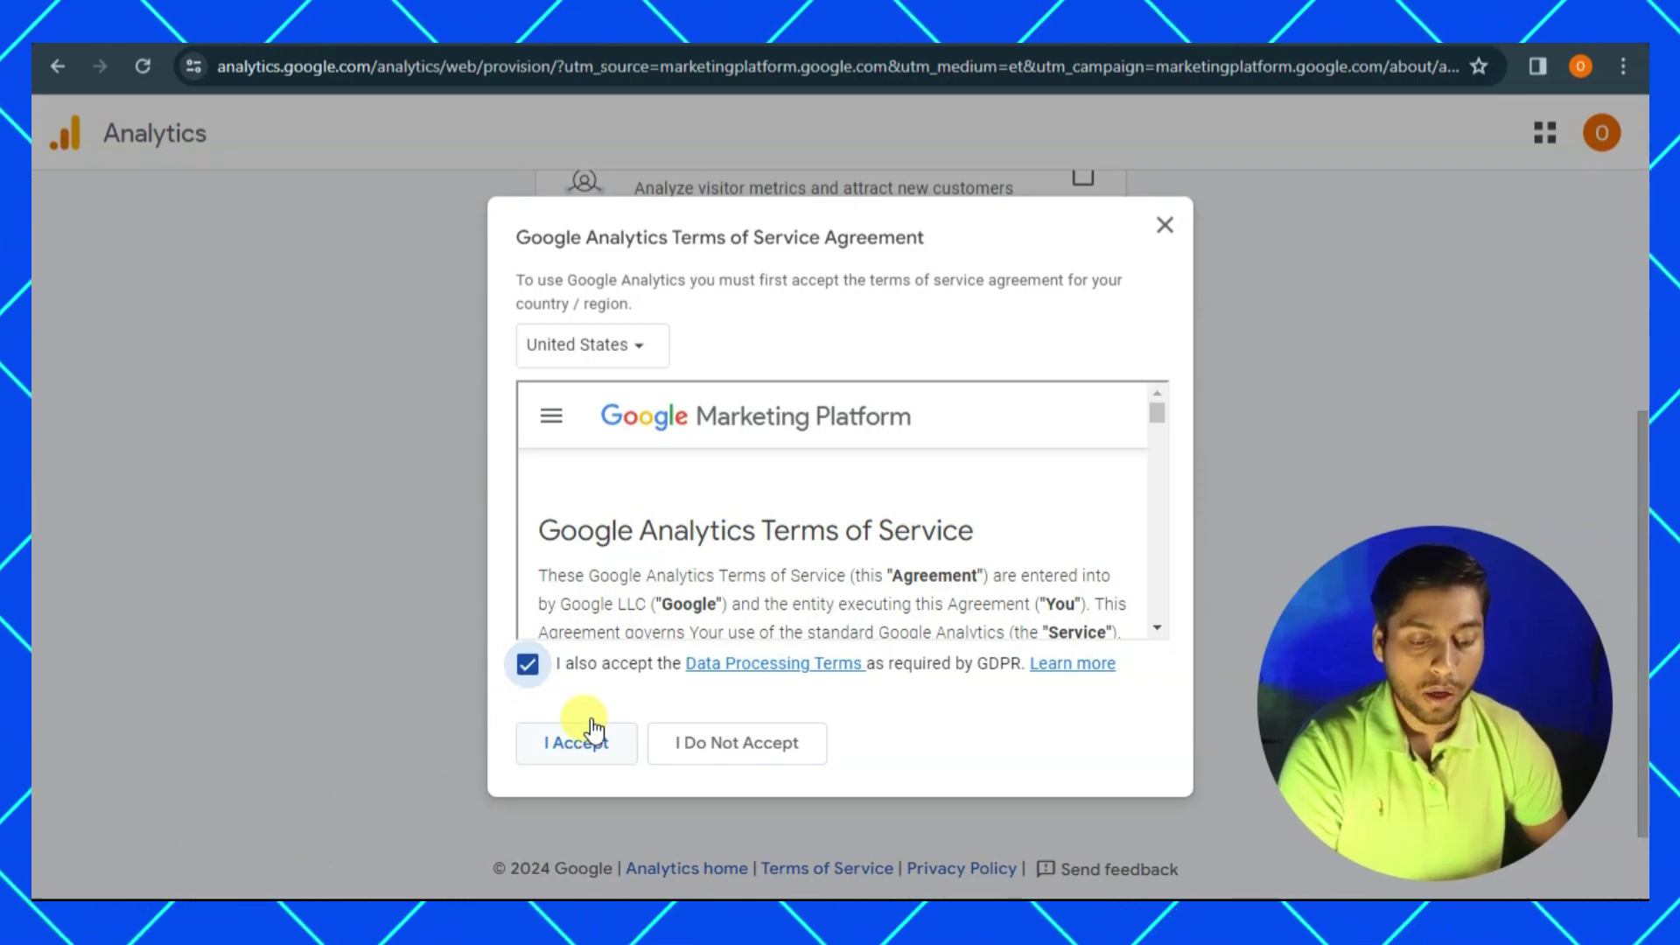
left_click(582, 746)
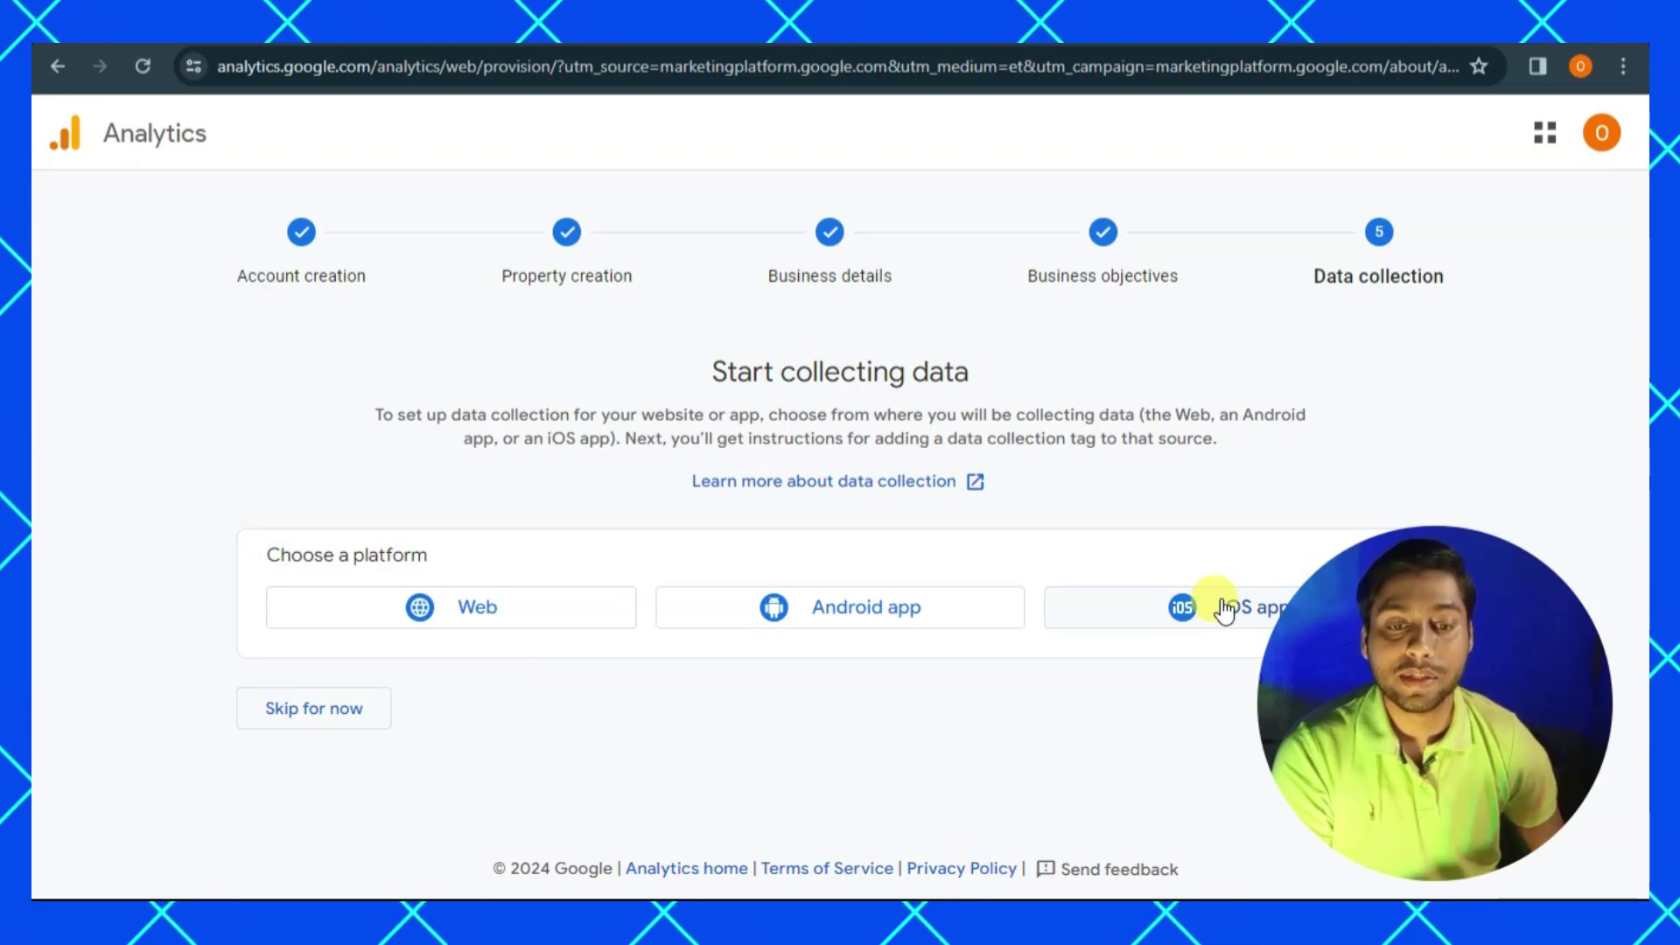
Choose Web as the data collection platform and name the web stream "Digital Suraj".
left_click(495, 617)
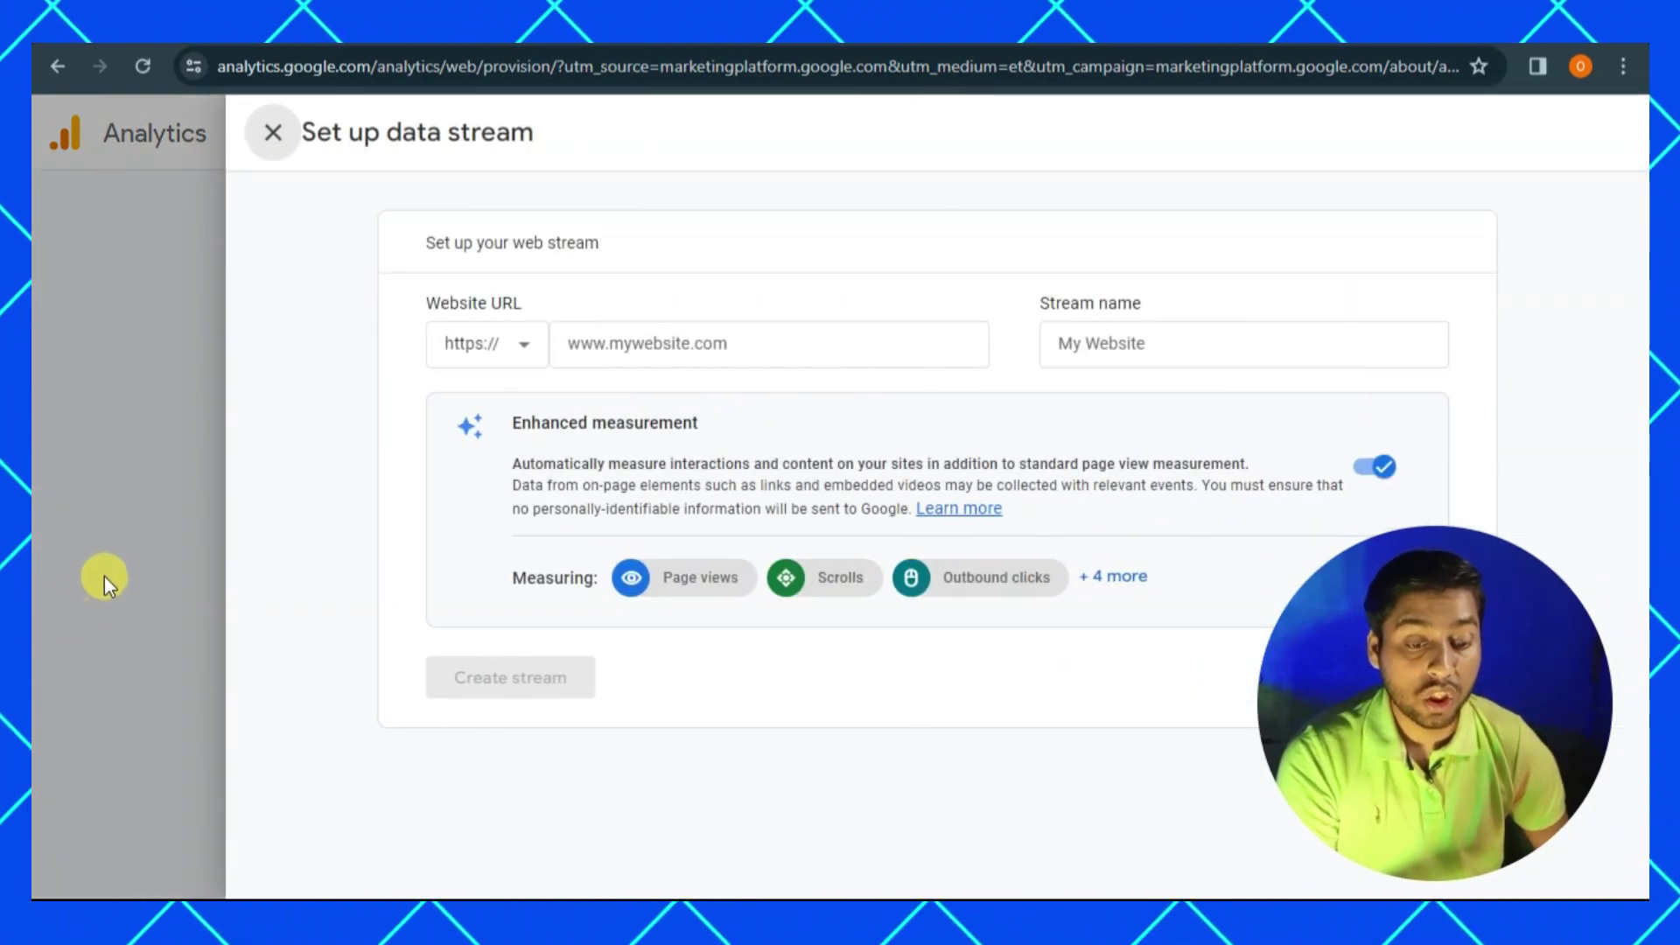
left_click(1100, 346)
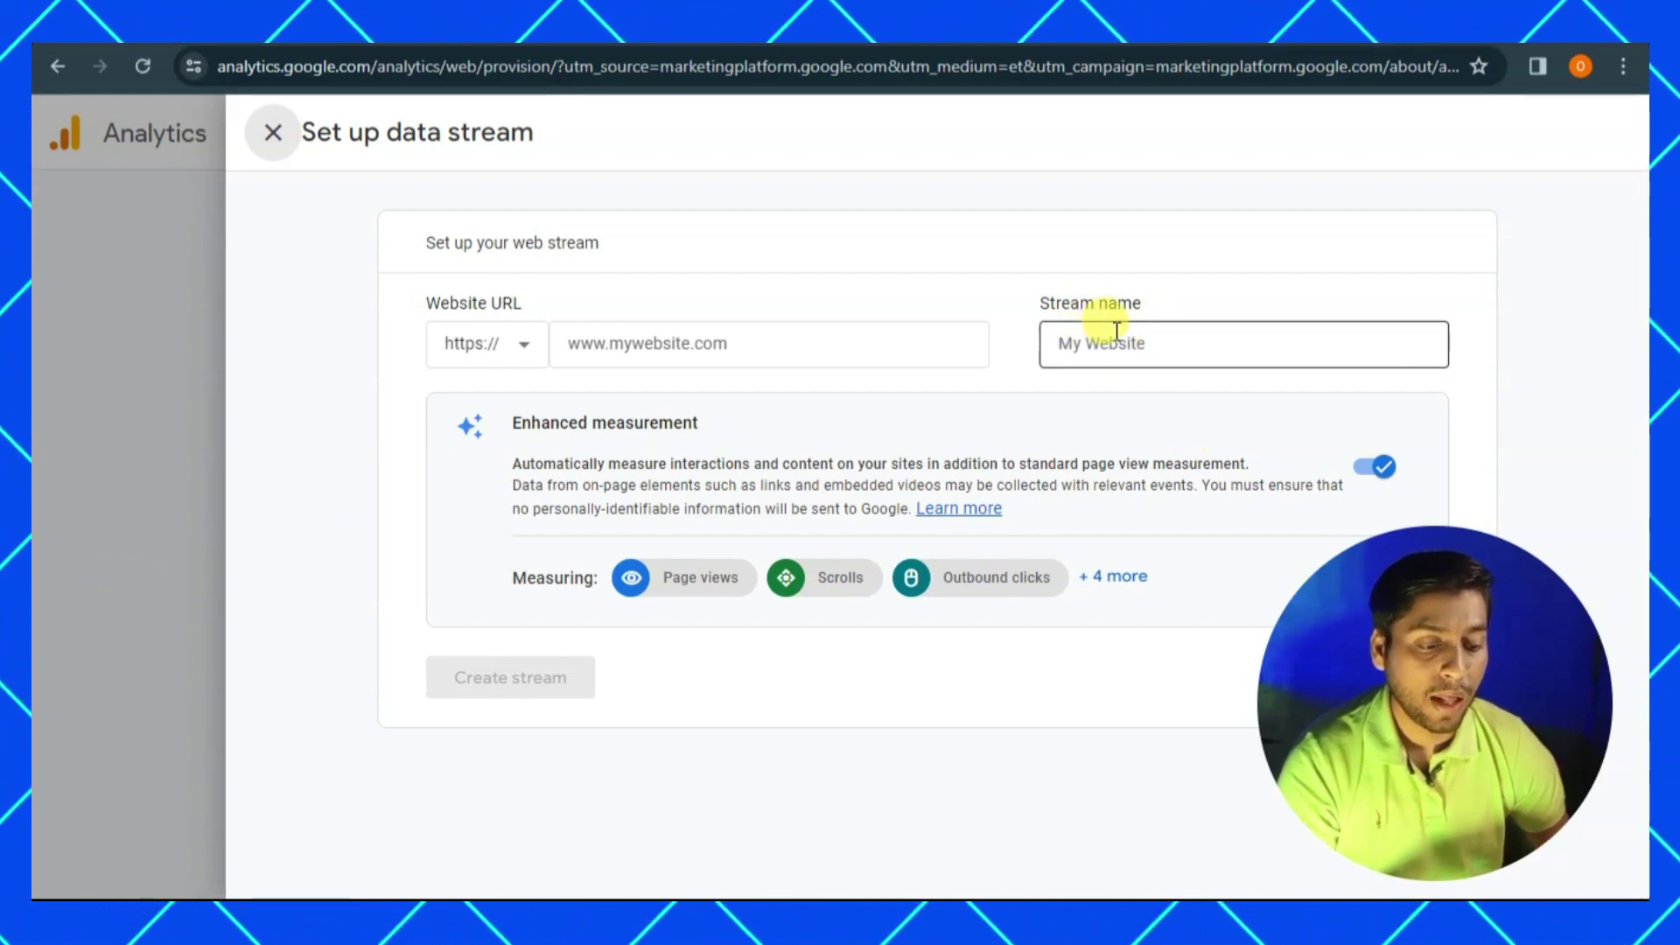
left_click(1114, 333)
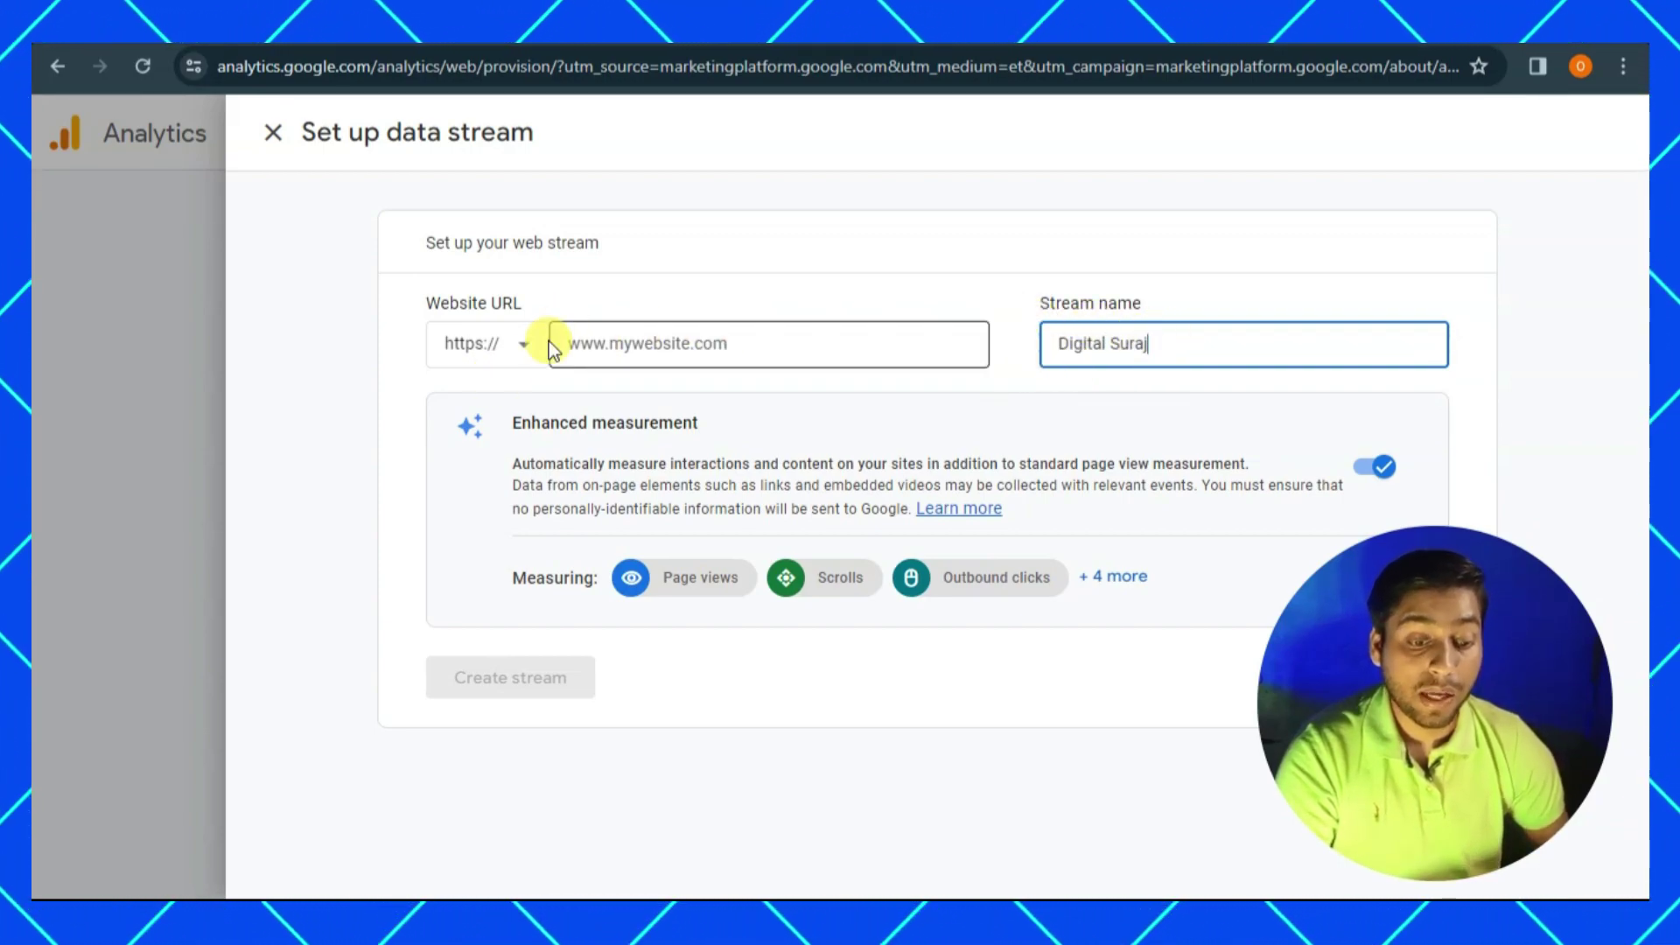
left_click(692, 335)
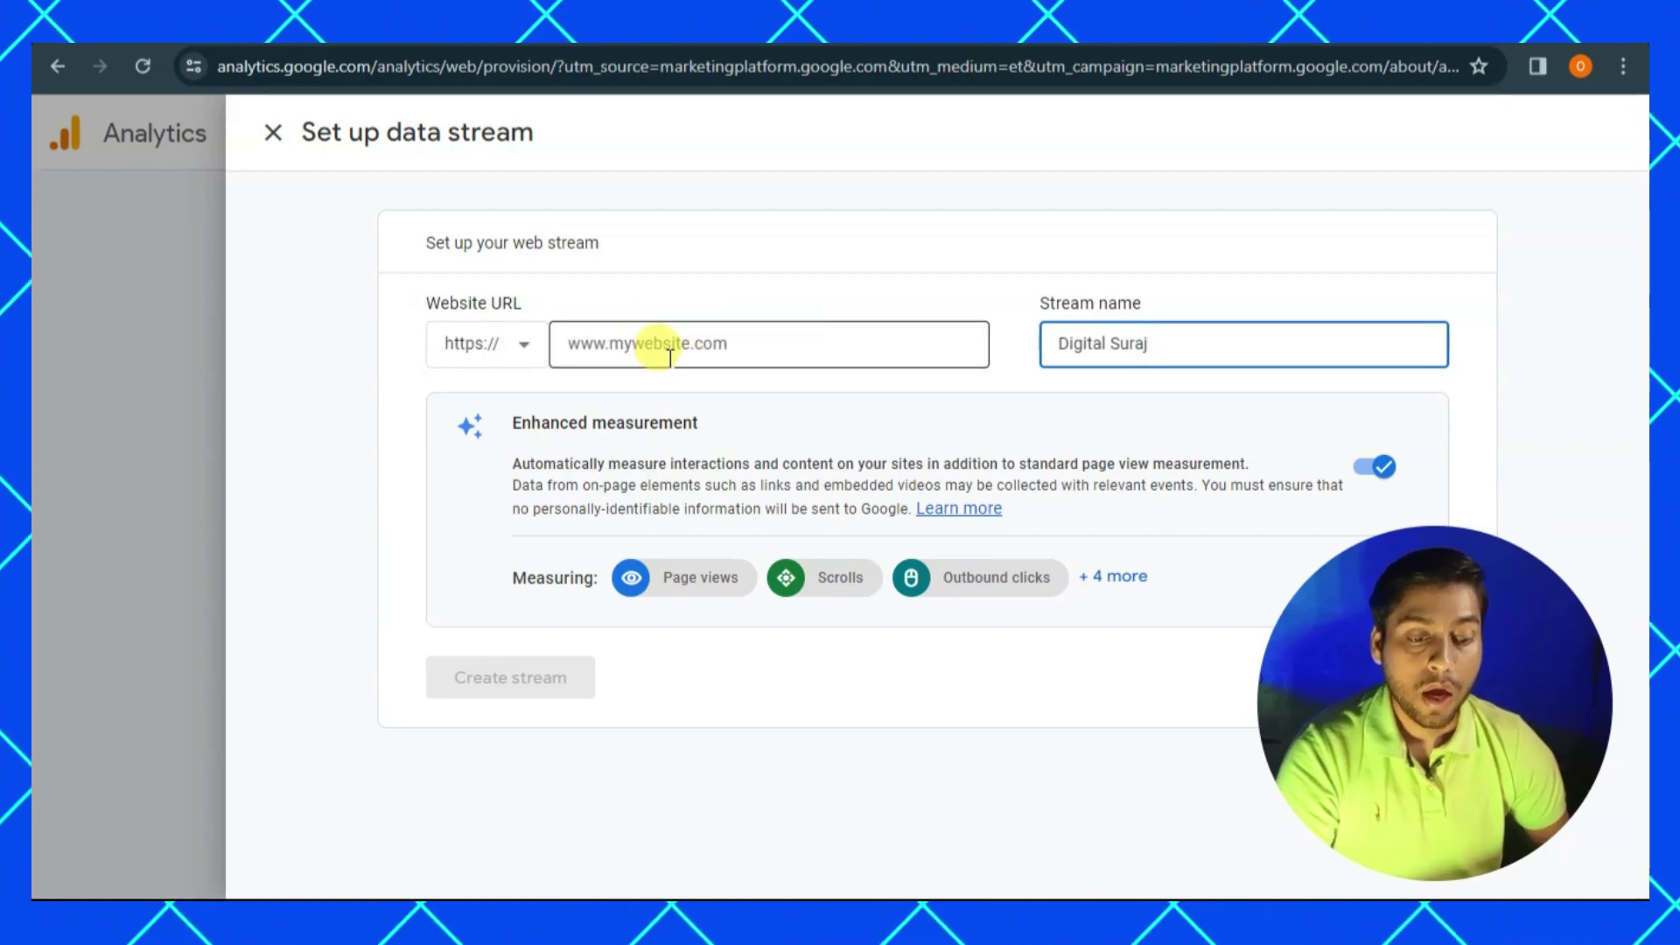
left_click(714, 329)
left_click(556, 249)
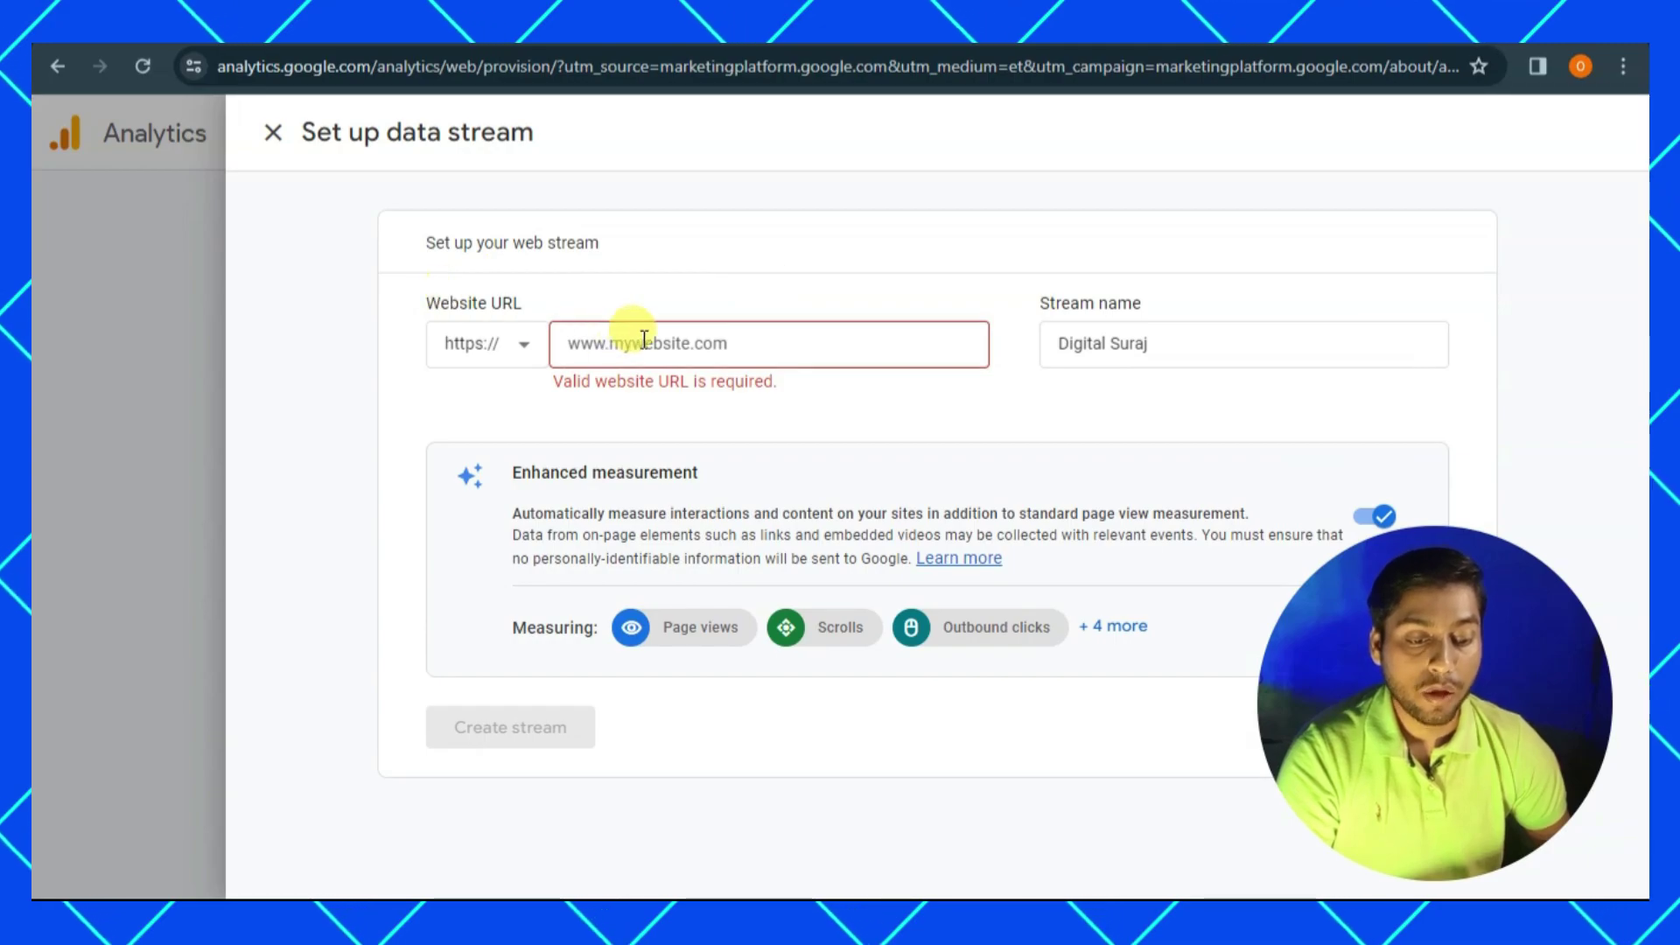
left_click(573, 349)
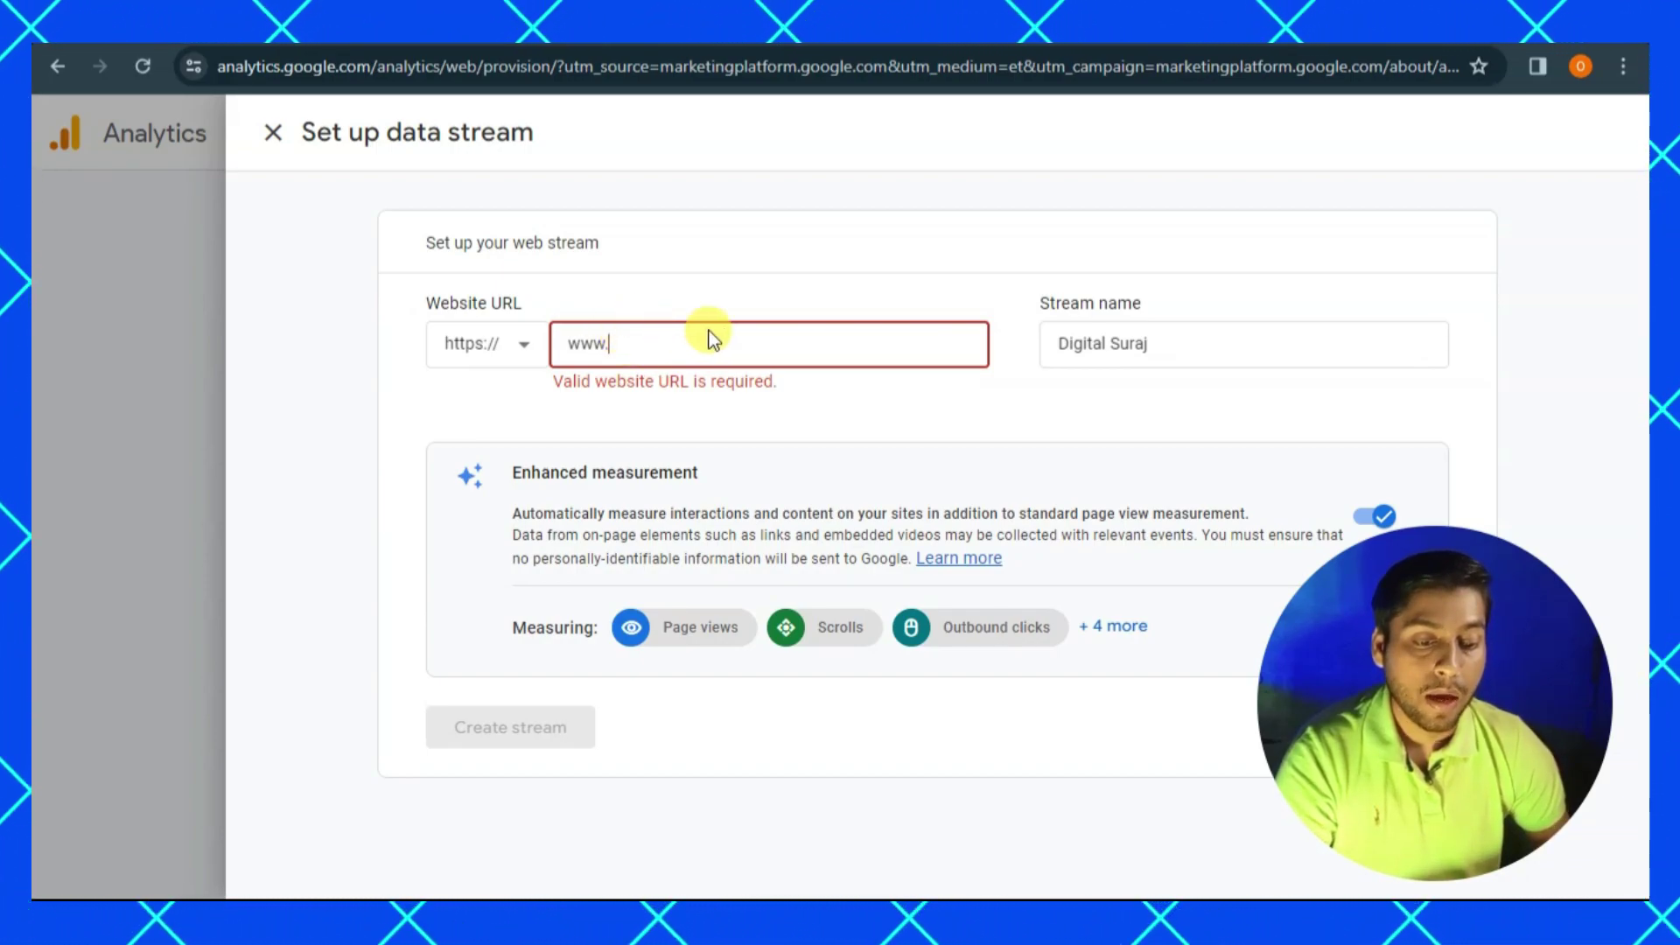
left_click(481, 358)
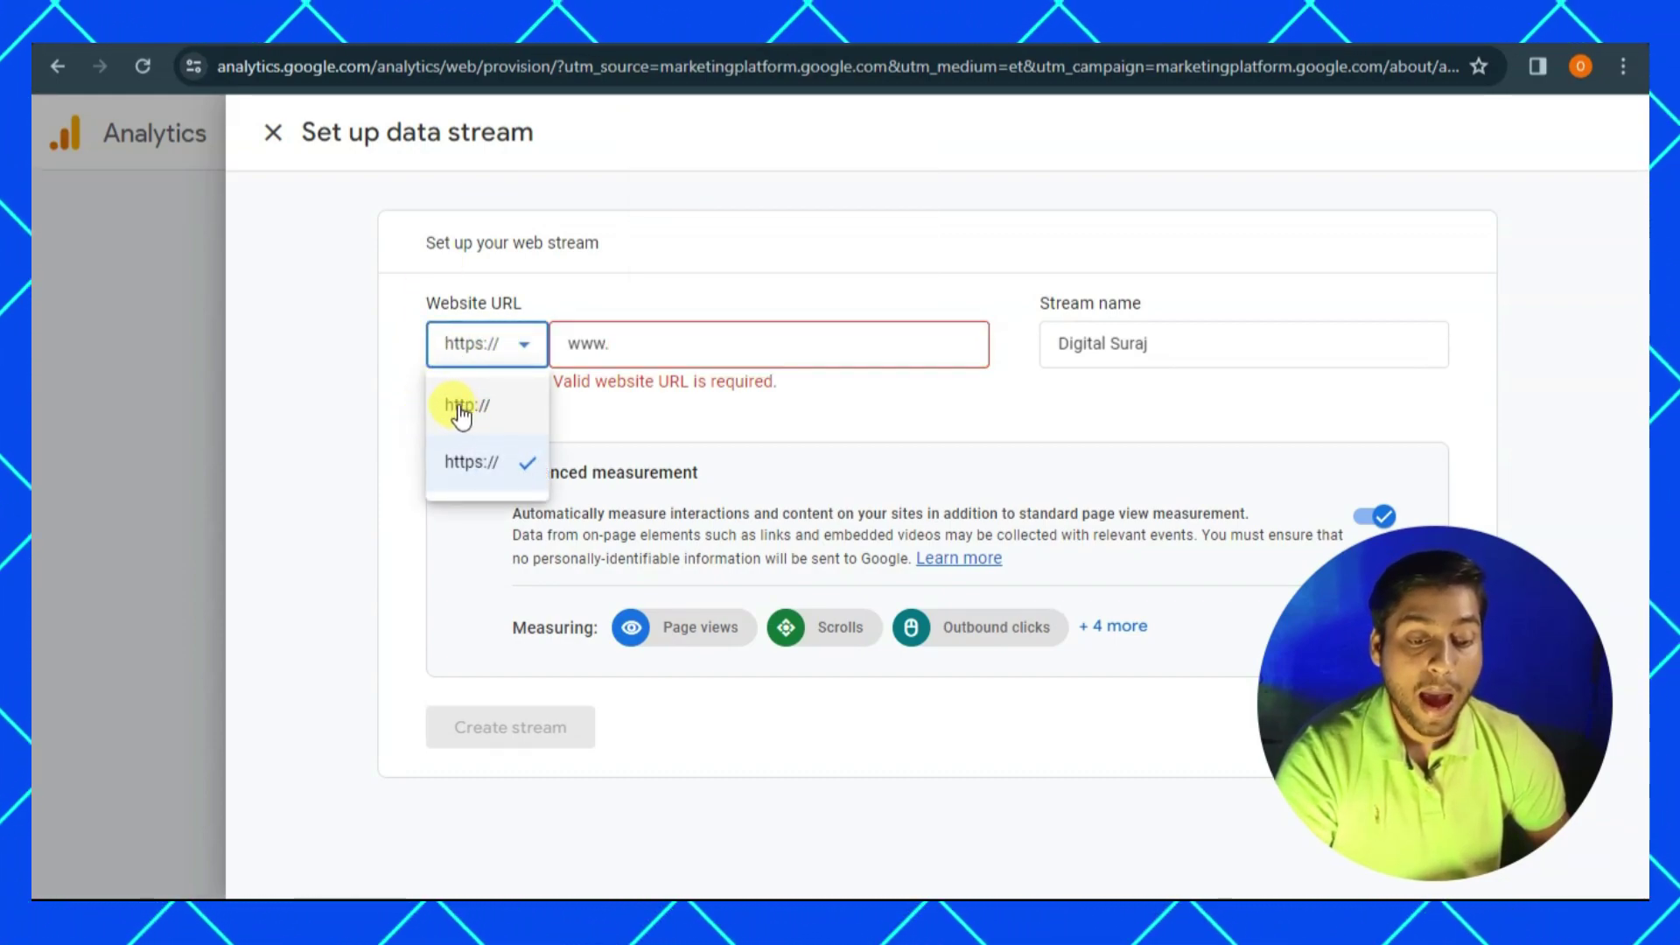
left_click(362, 399)
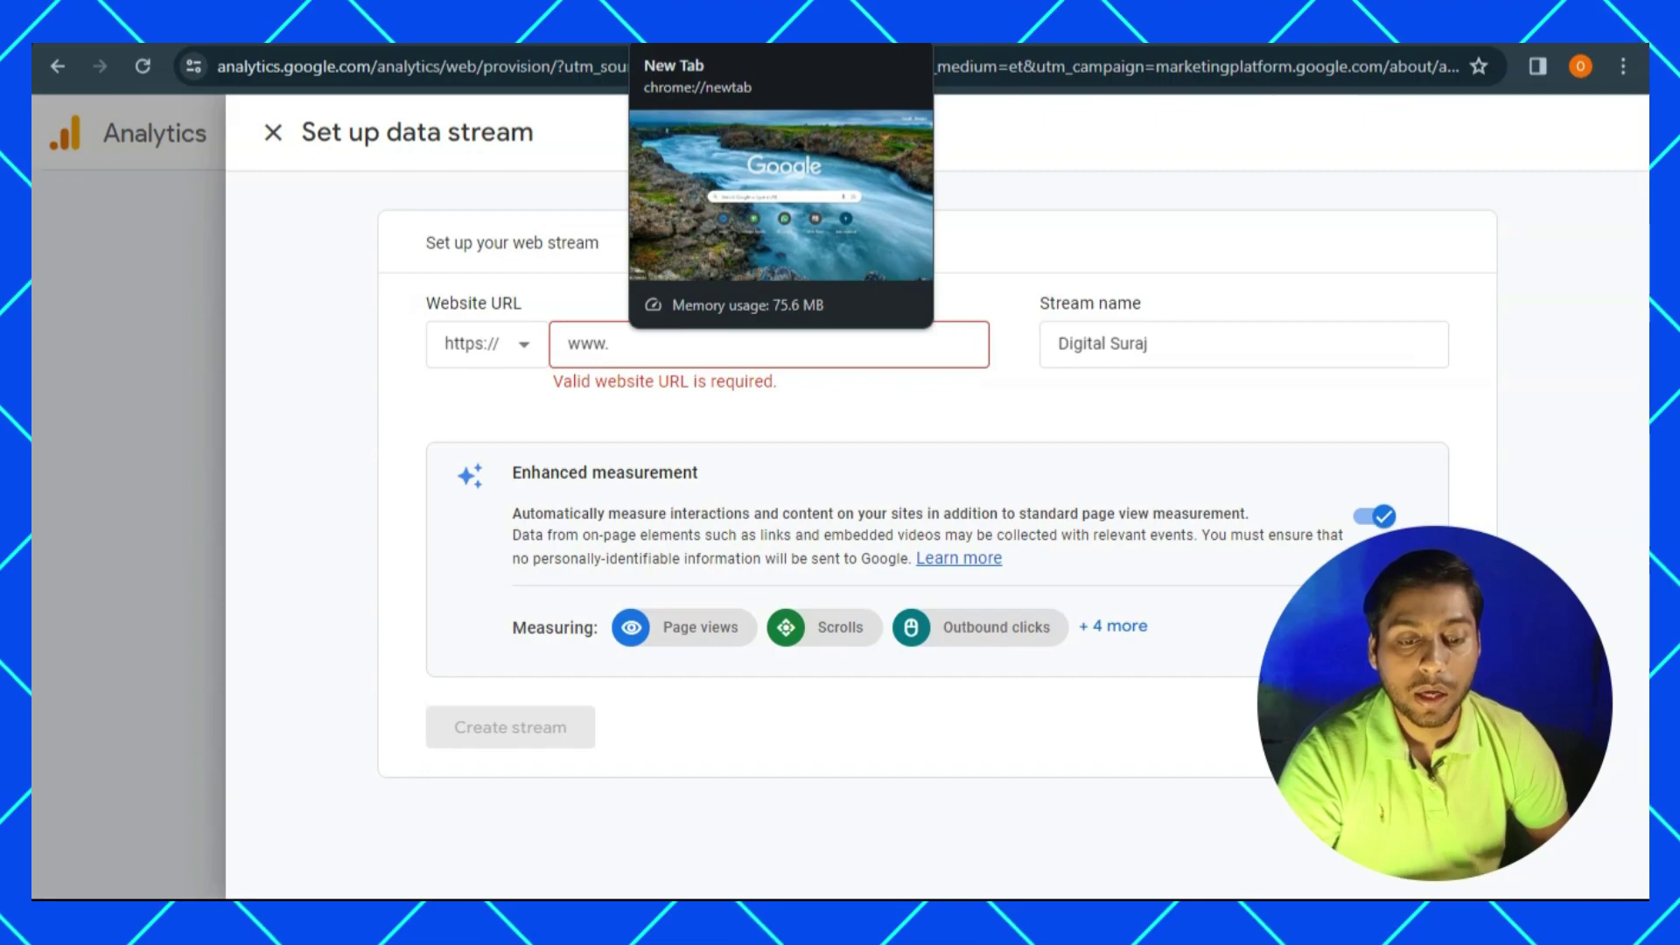
left_click(753, 28)
type("https://digitalsuraj.site/")
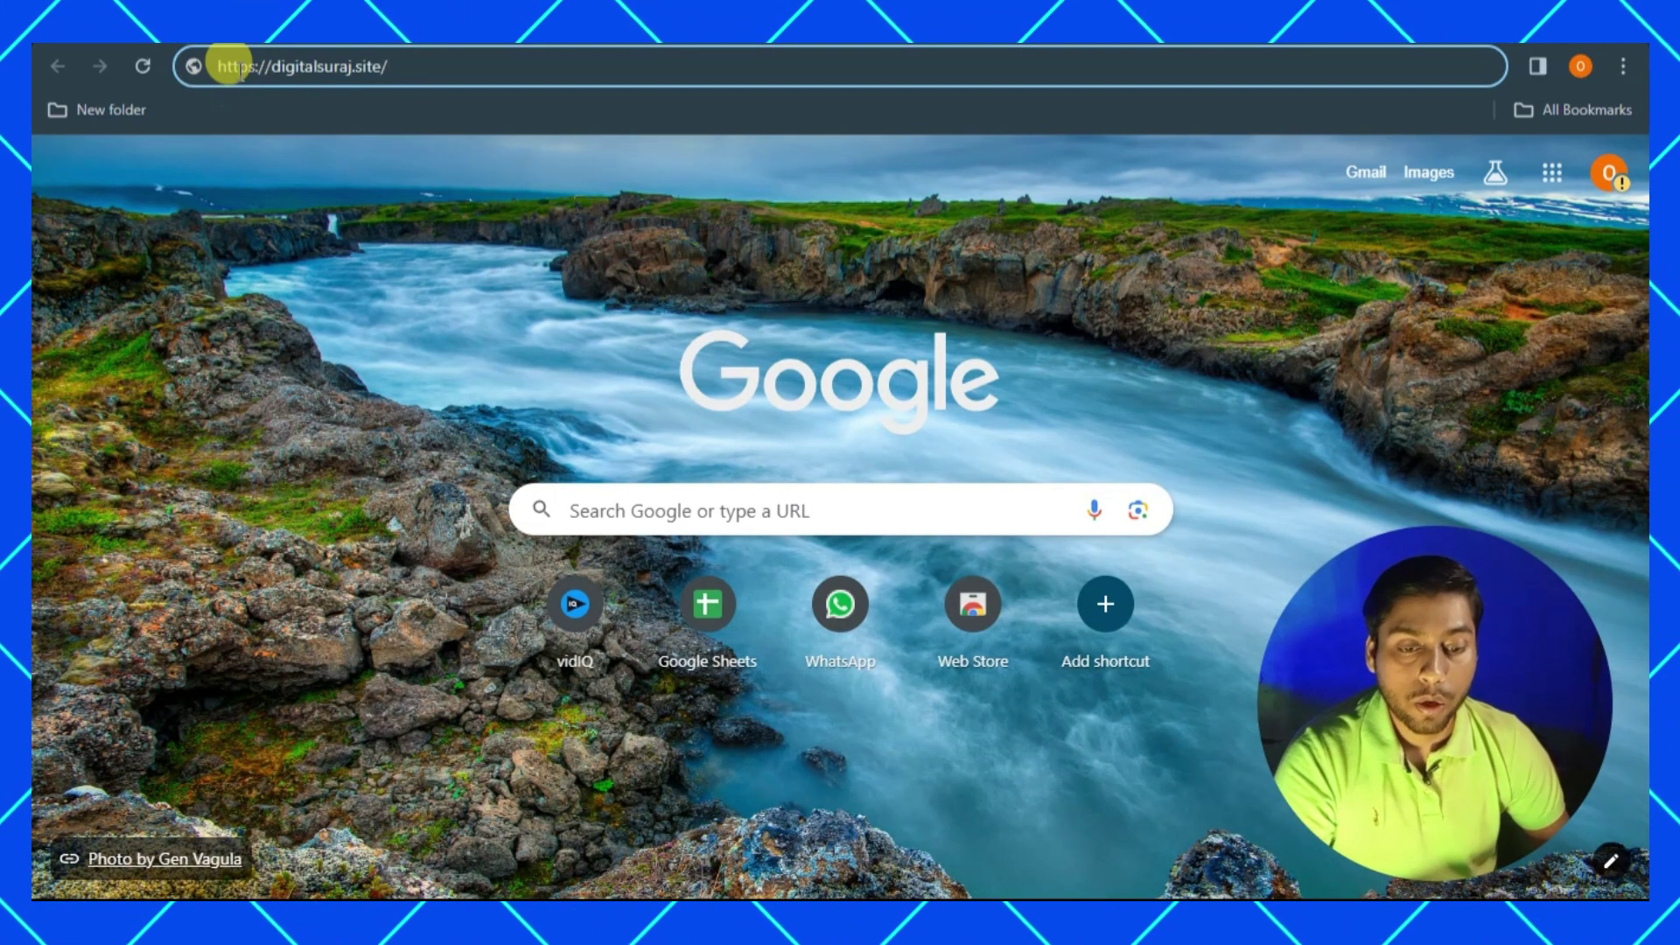
triple_click(242, 70)
key("Return")
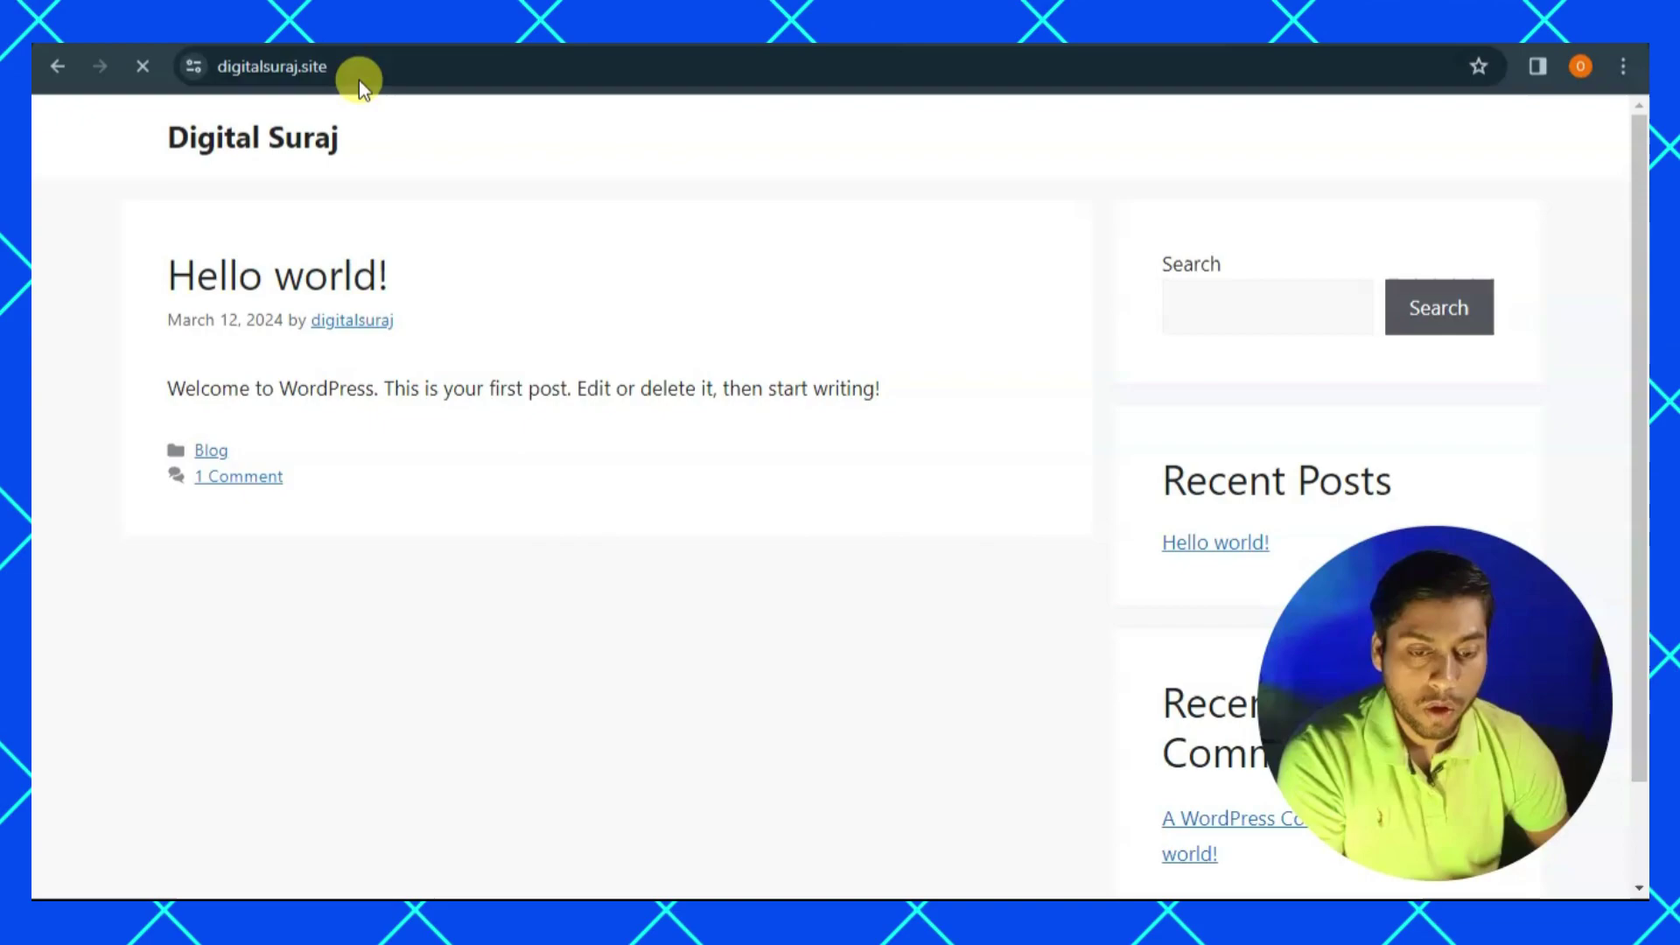
left_click(354, 74)
double_click(356, 75)
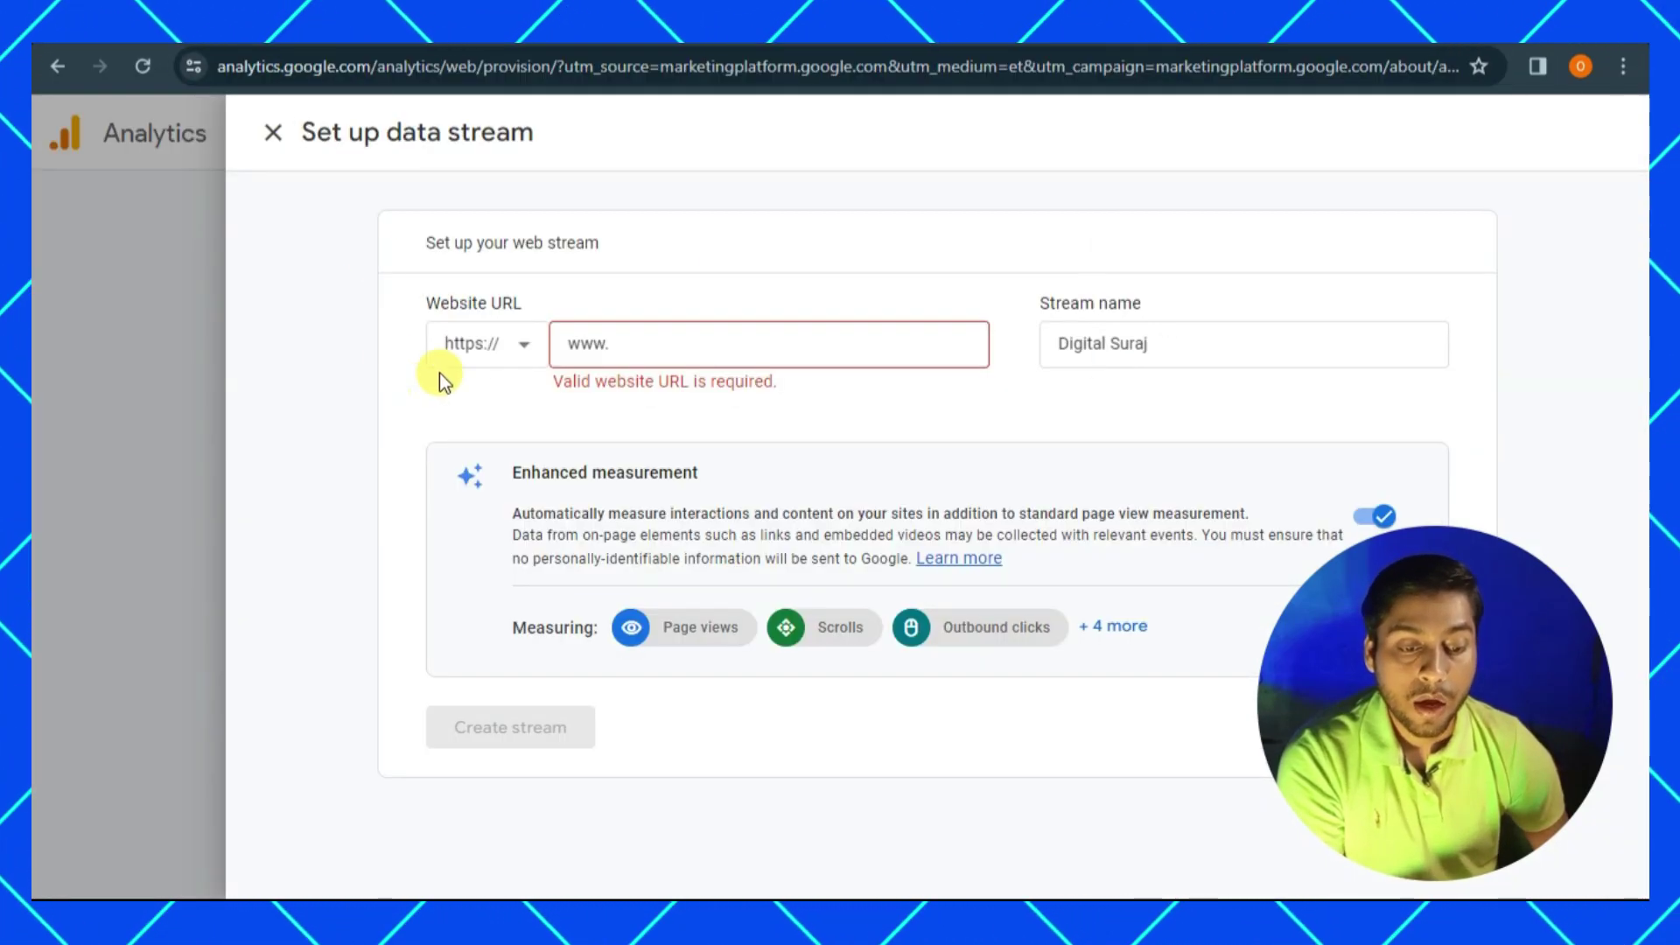
left_click(487, 342)
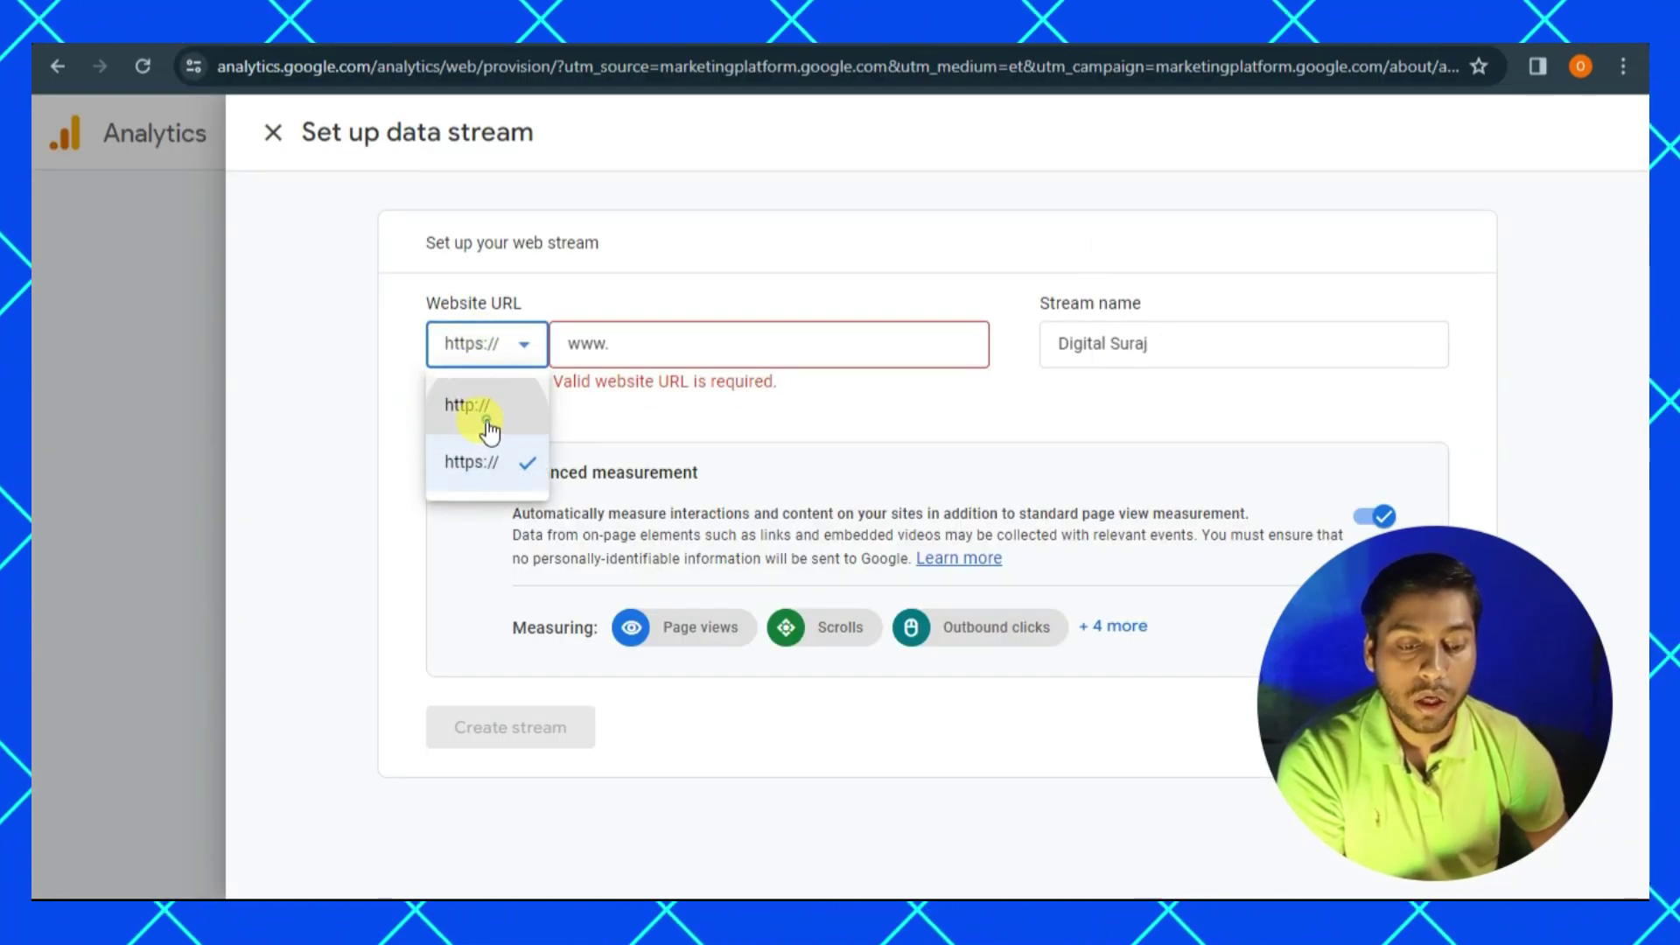
left_click(467, 407)
left_click(451, 341)
left_click(510, 472)
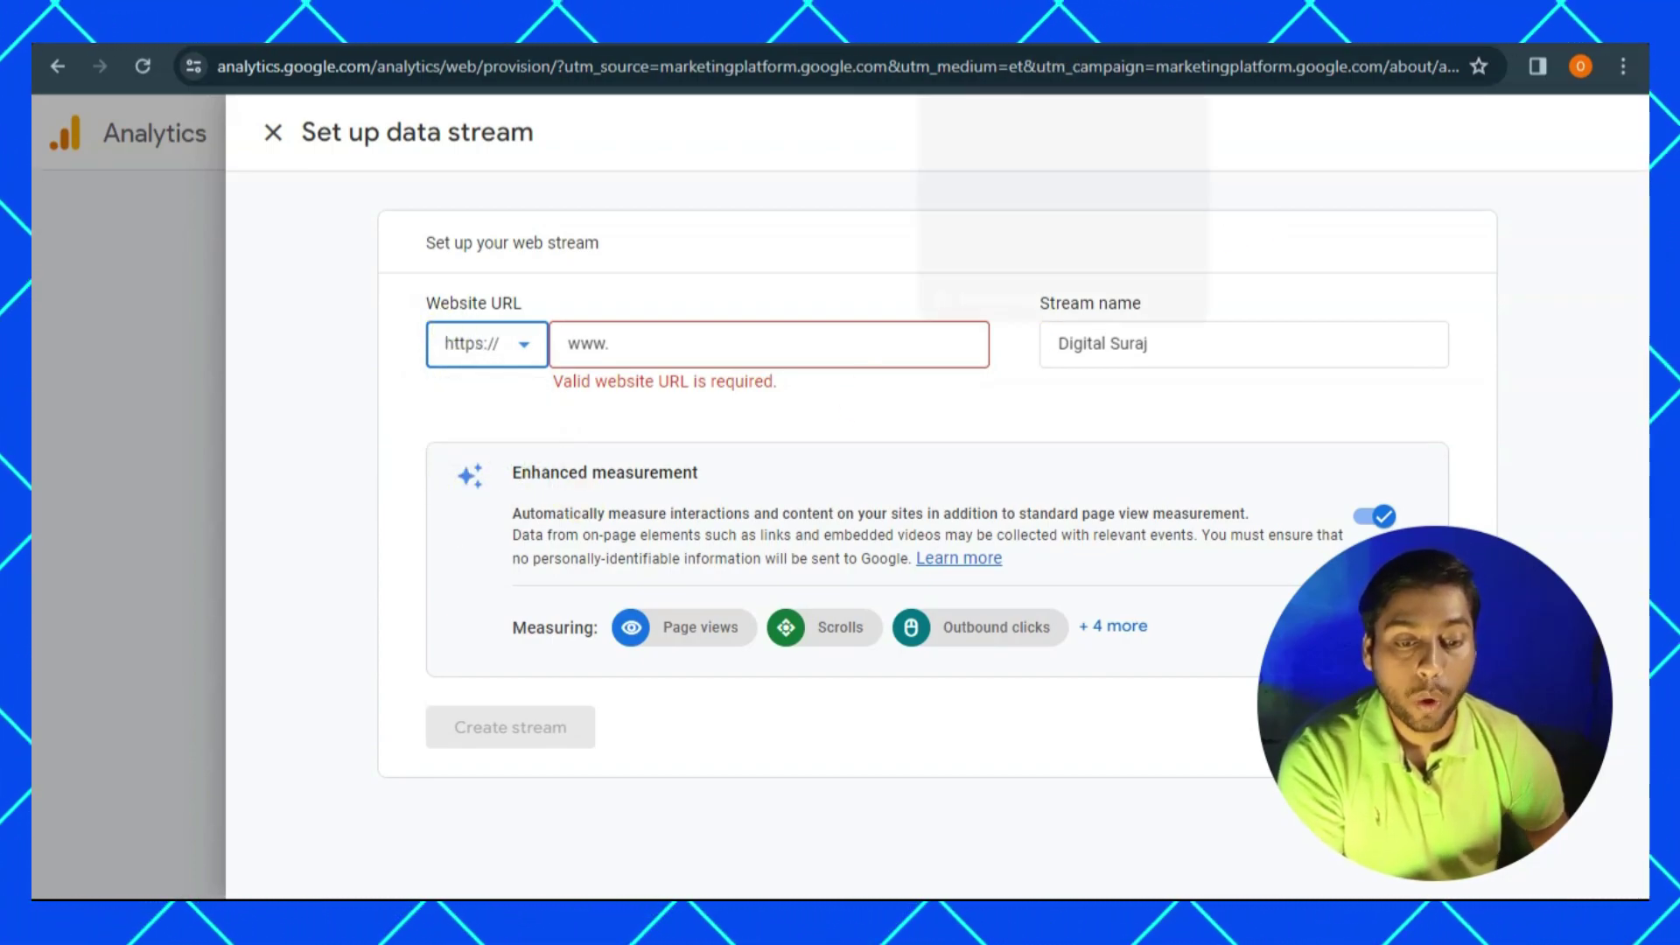
left_click(1006, 26)
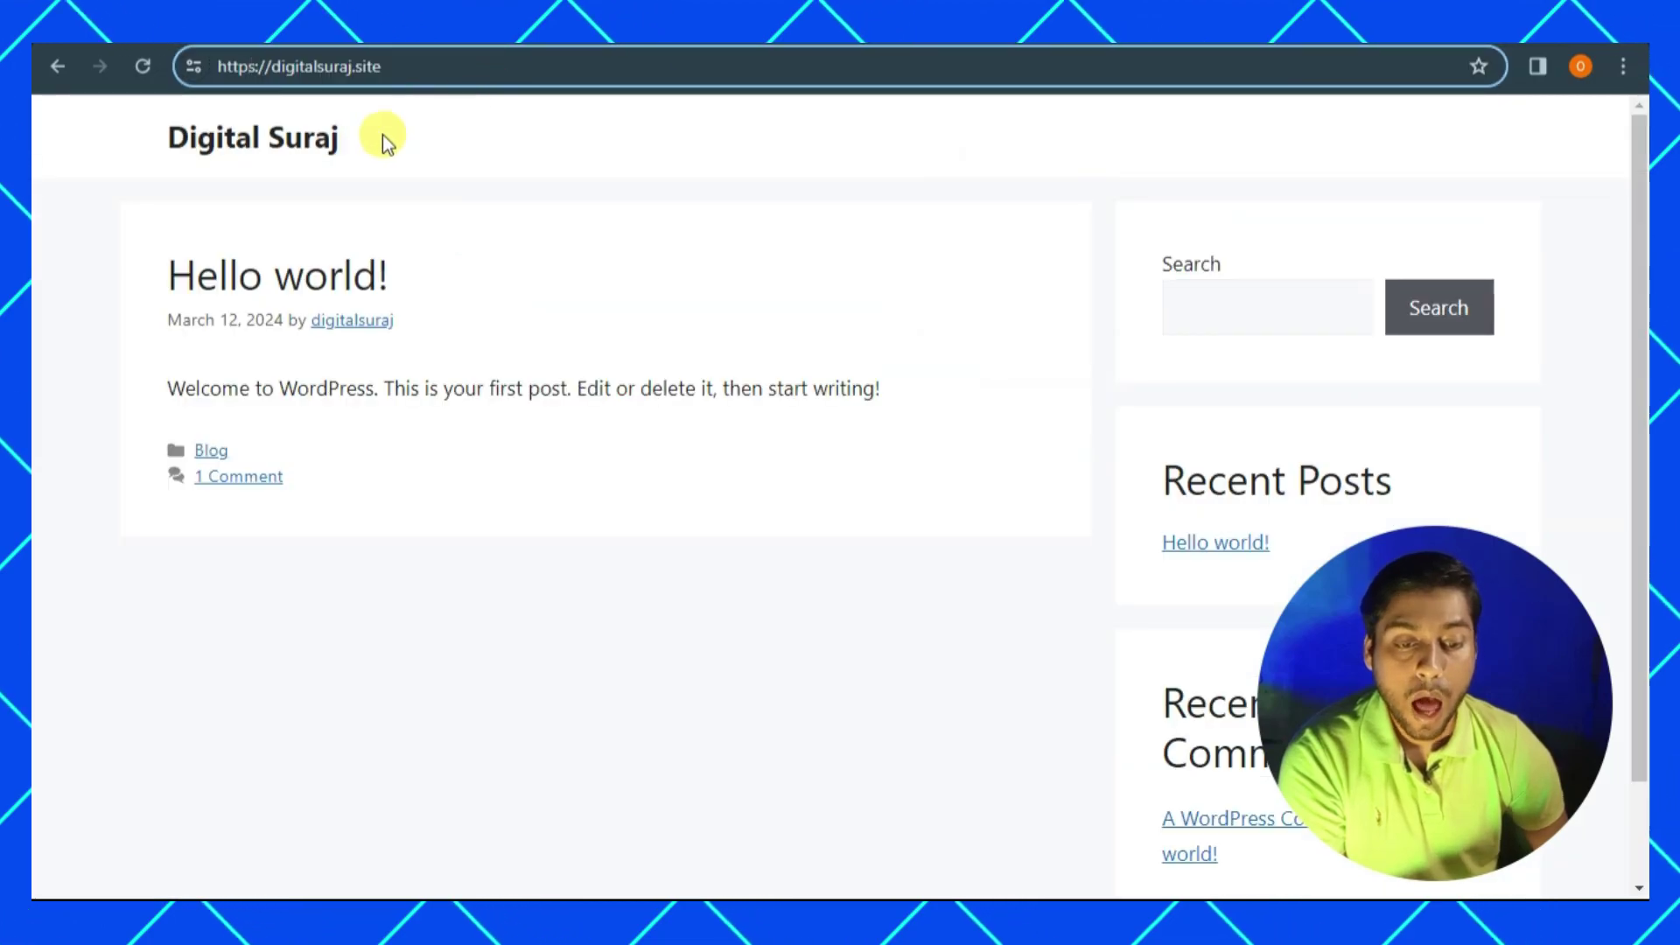
left_click_drag(423, 61, 273, 69)
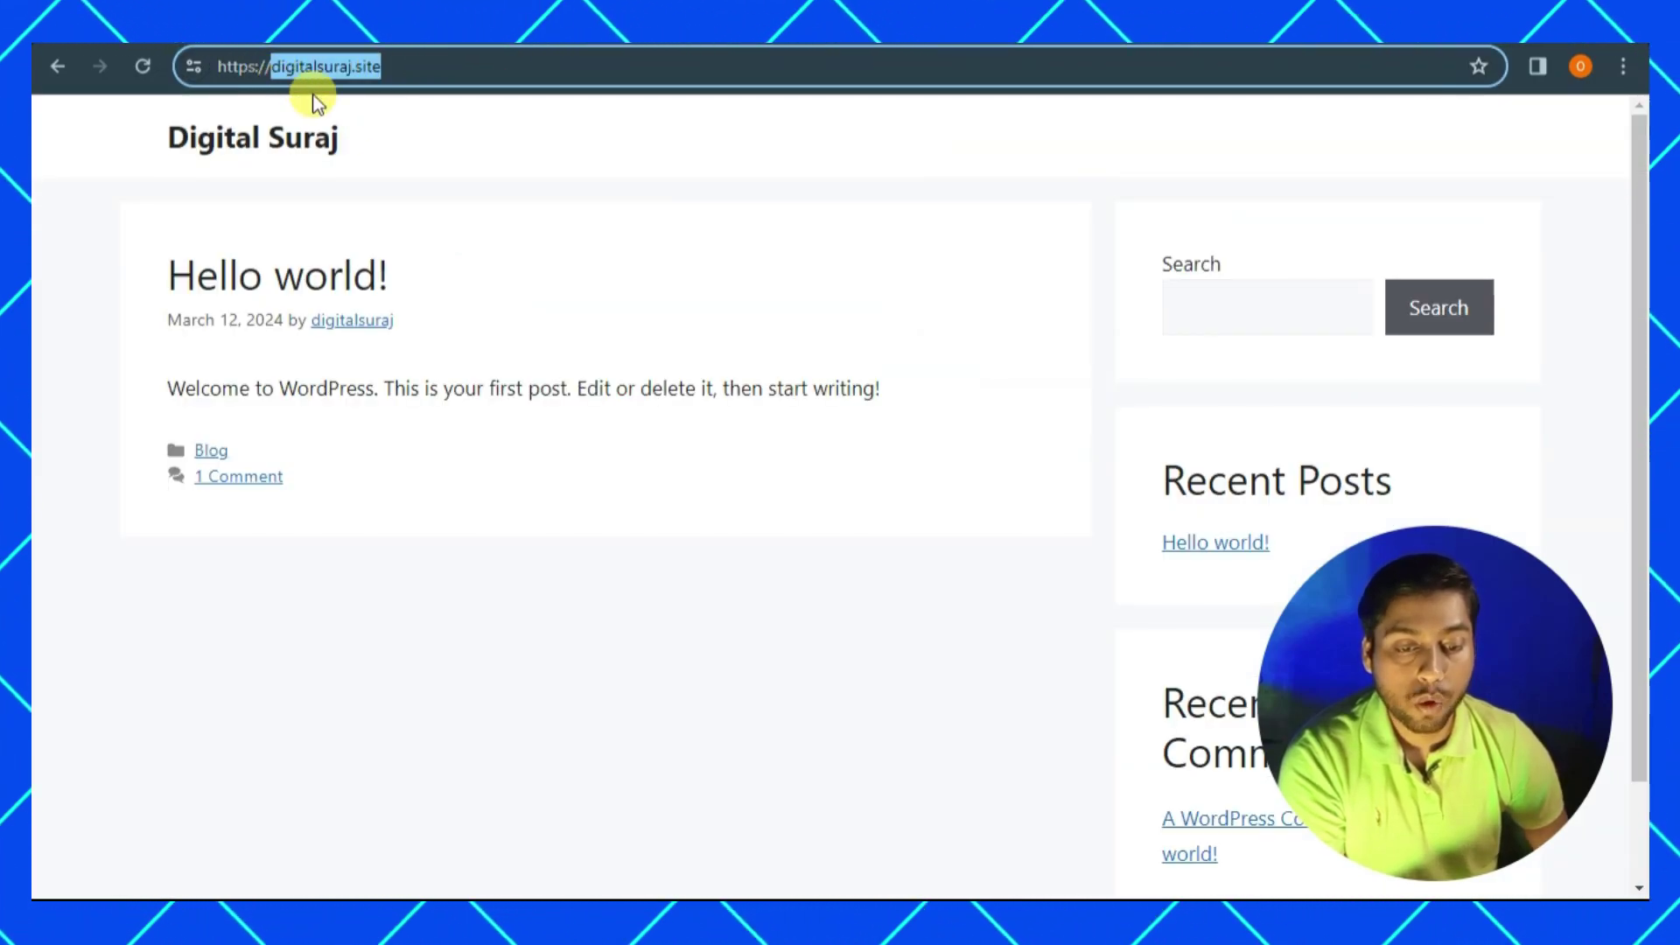
right_click(343, 63)
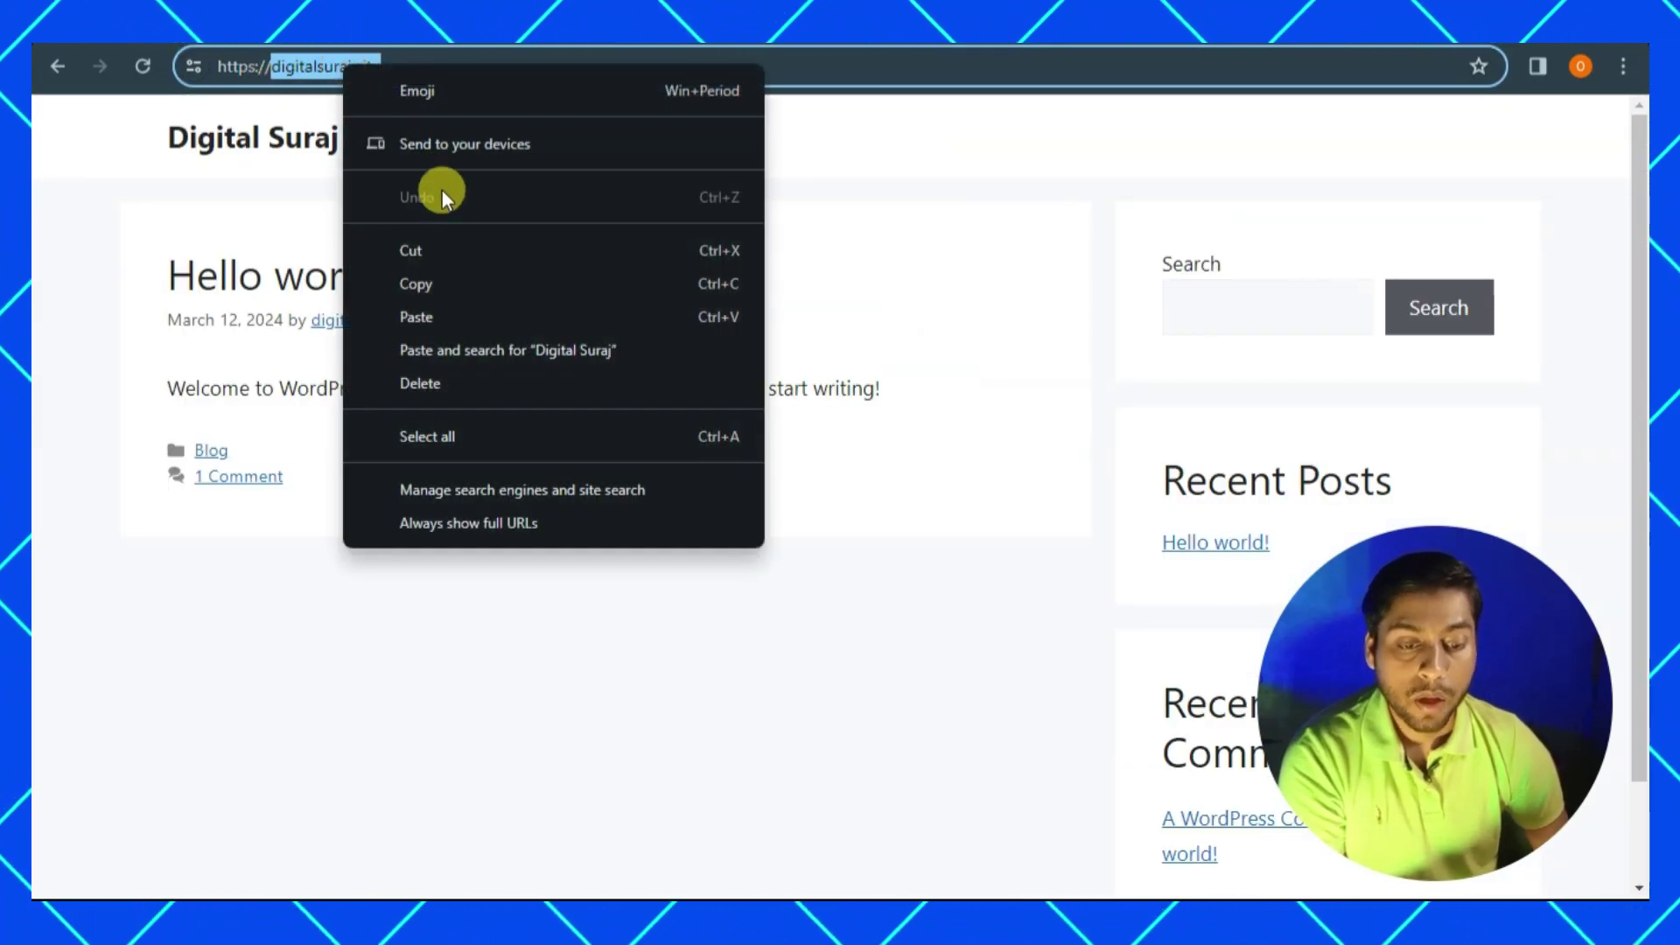
left_click(523, 269)
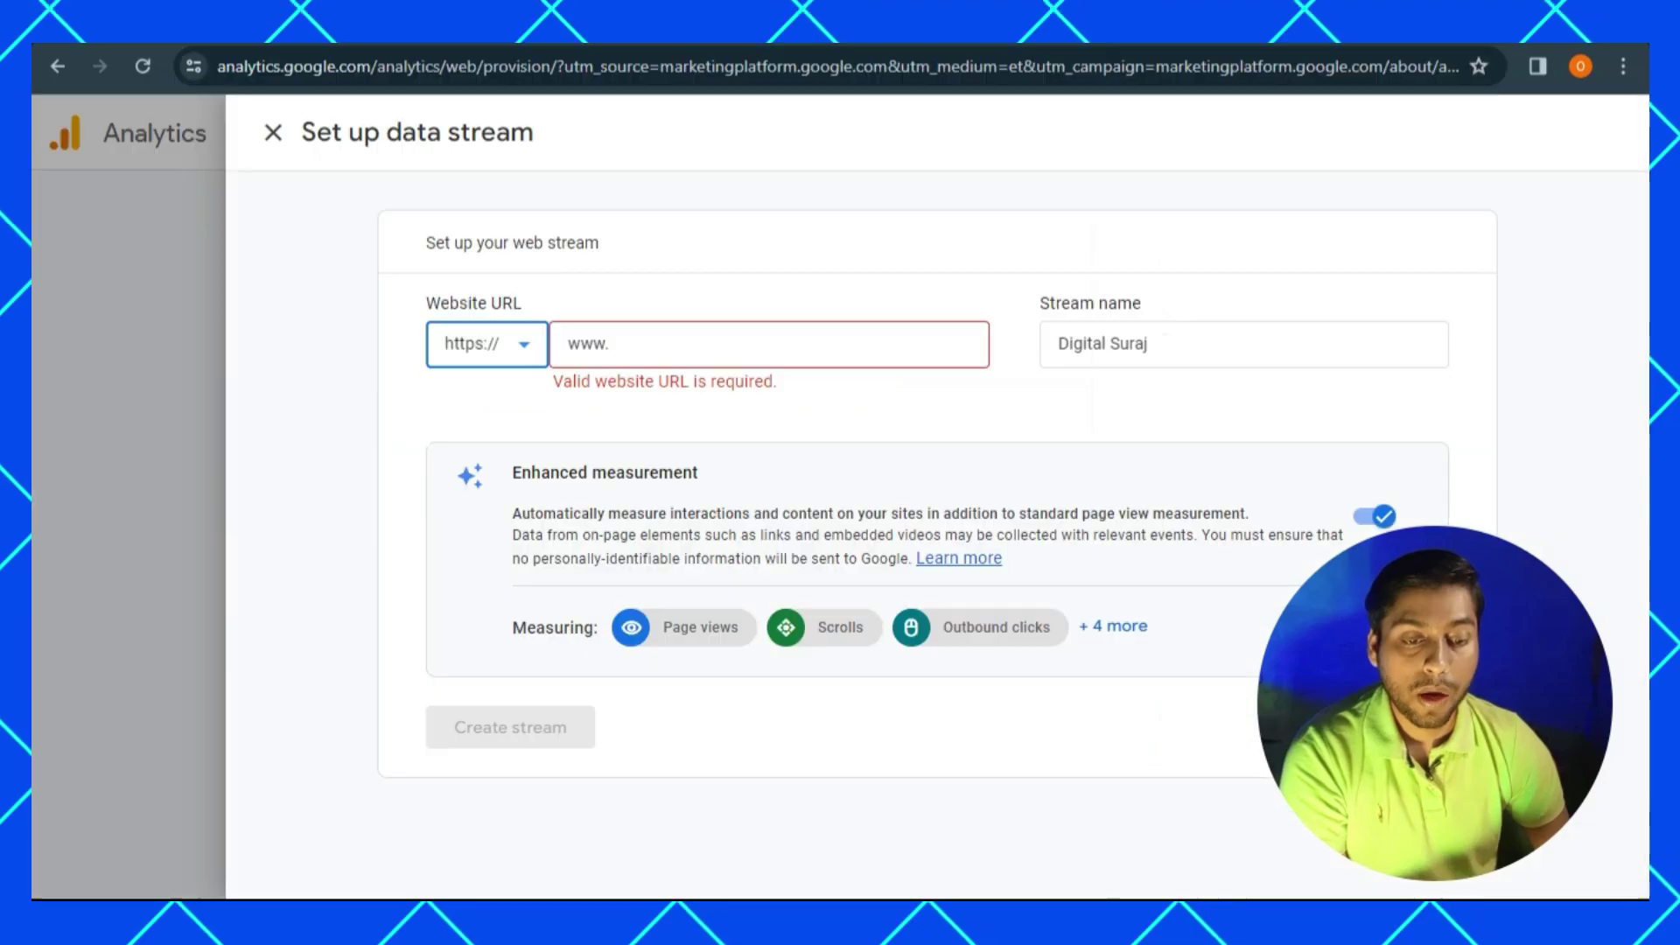
left_click(622, 345)
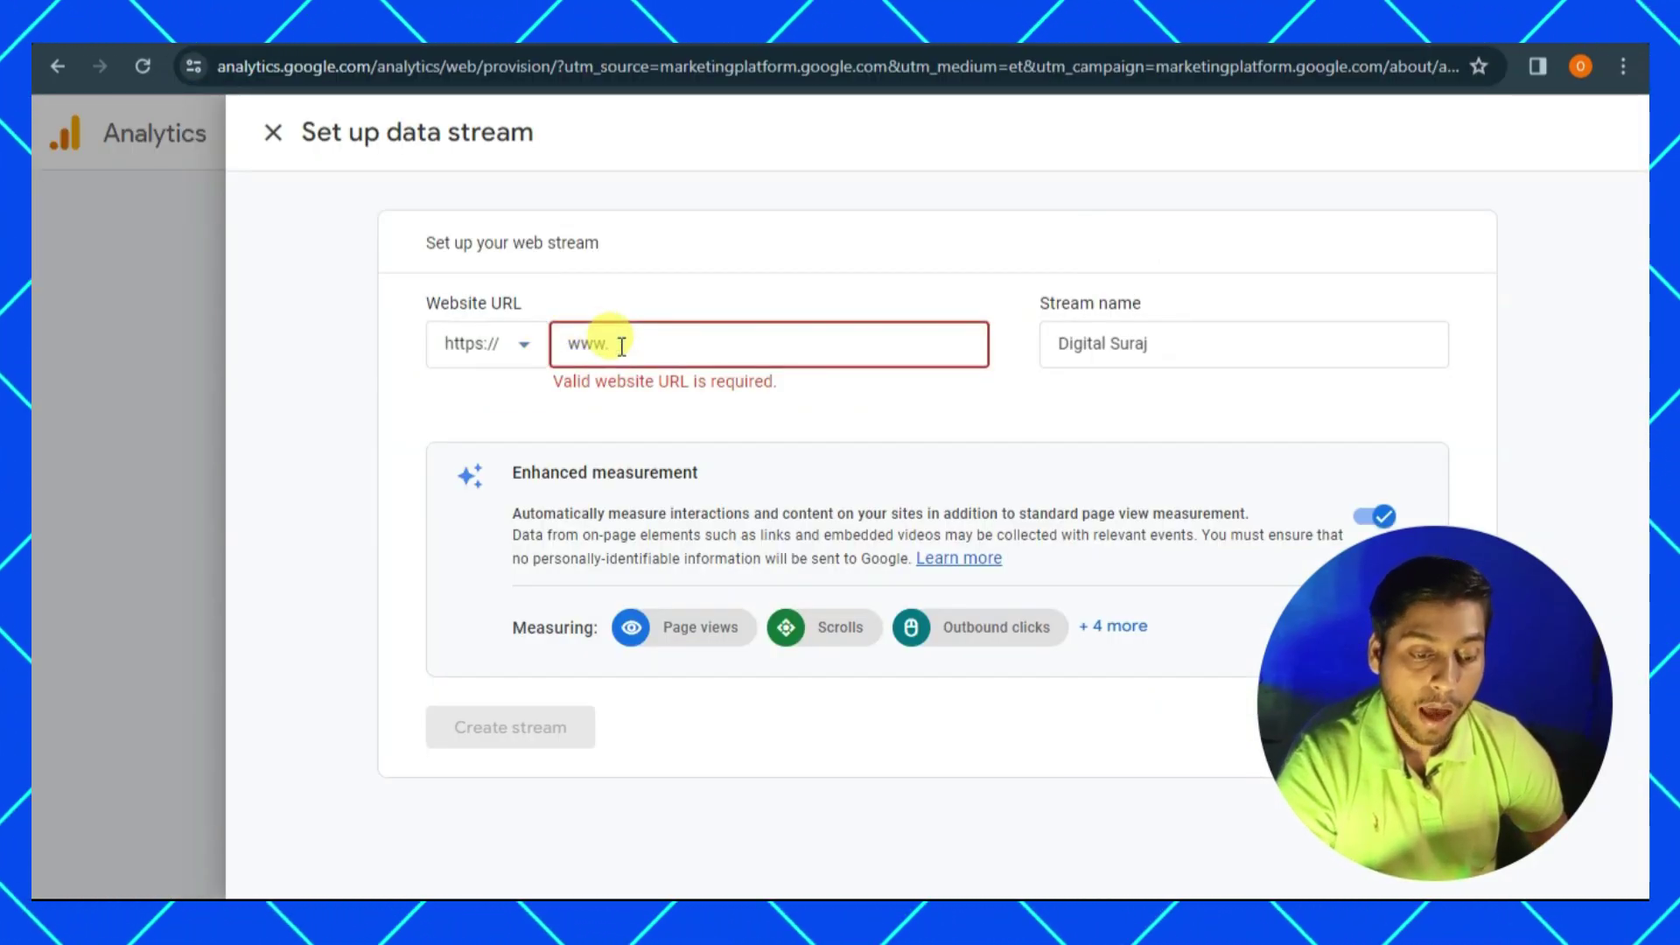
key("ctrl+v")
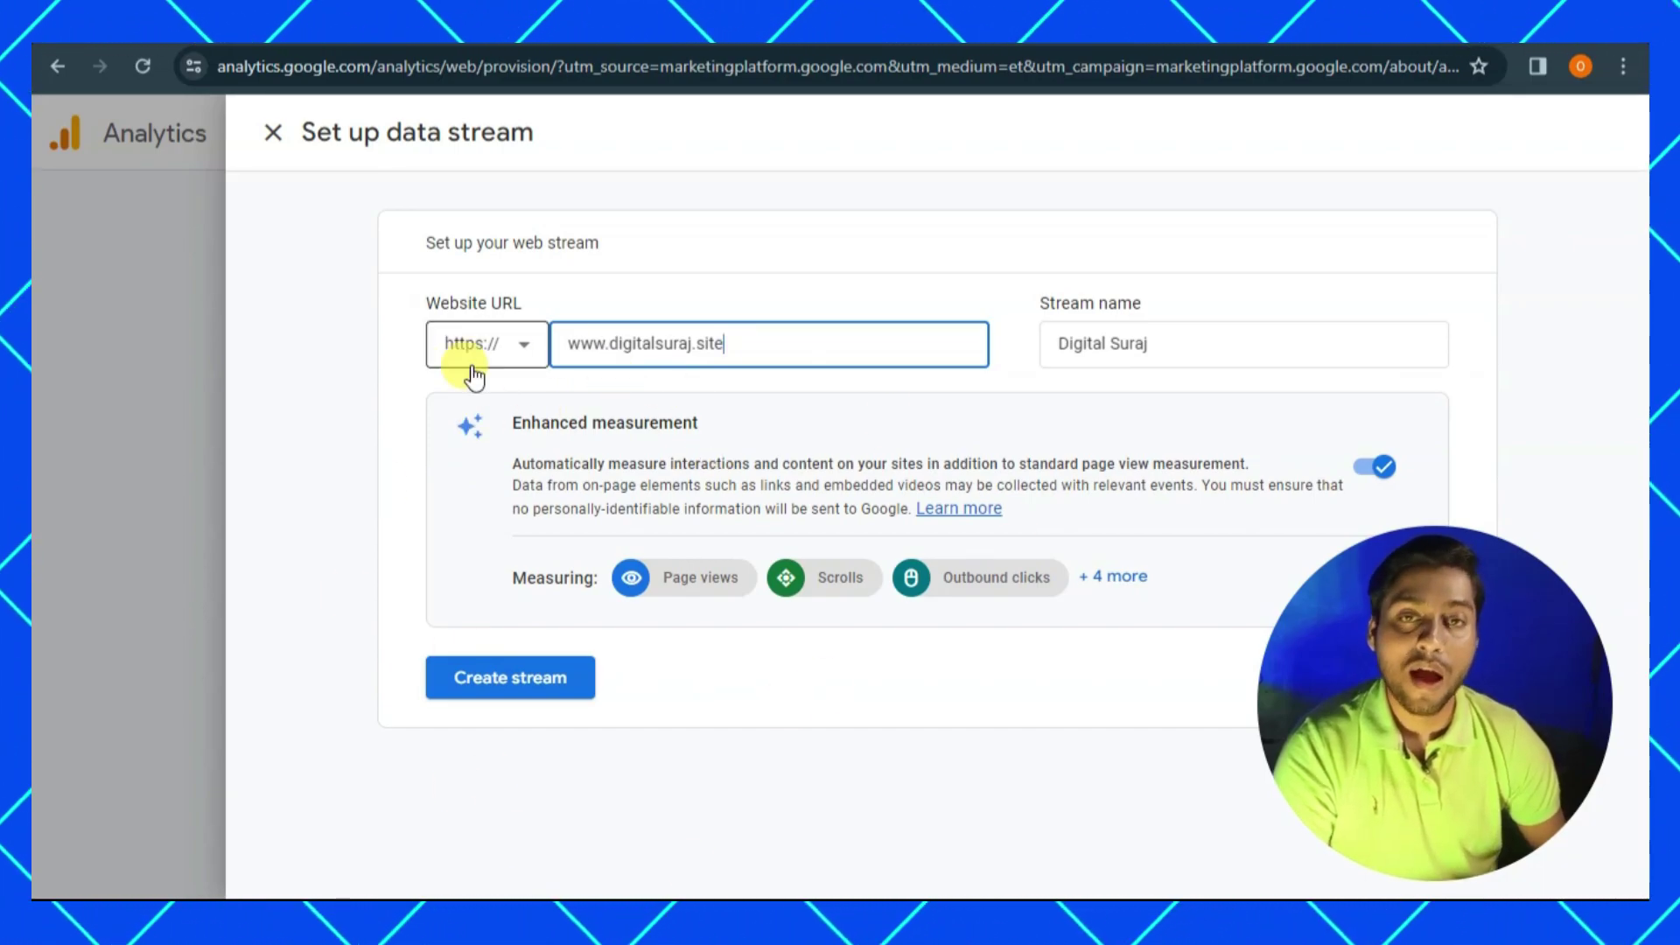
left_click(481, 679)
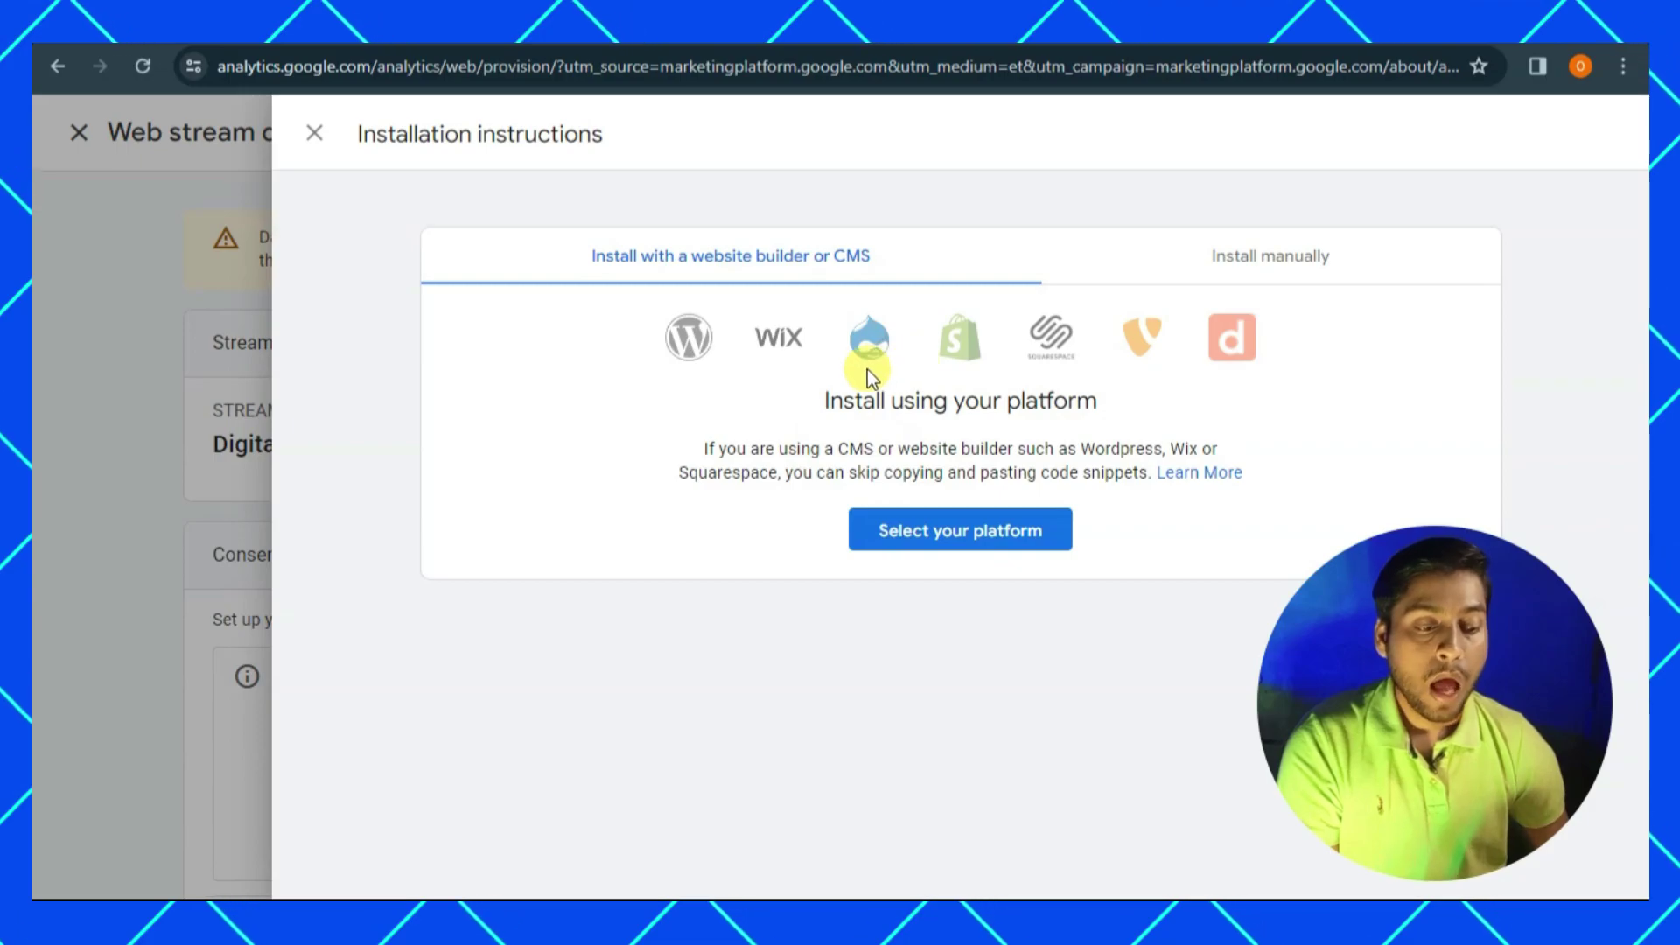
Copy the Google tag code from the manual installation instructions, highlight the snippet, and close the instructions.
left_click(1275, 256)
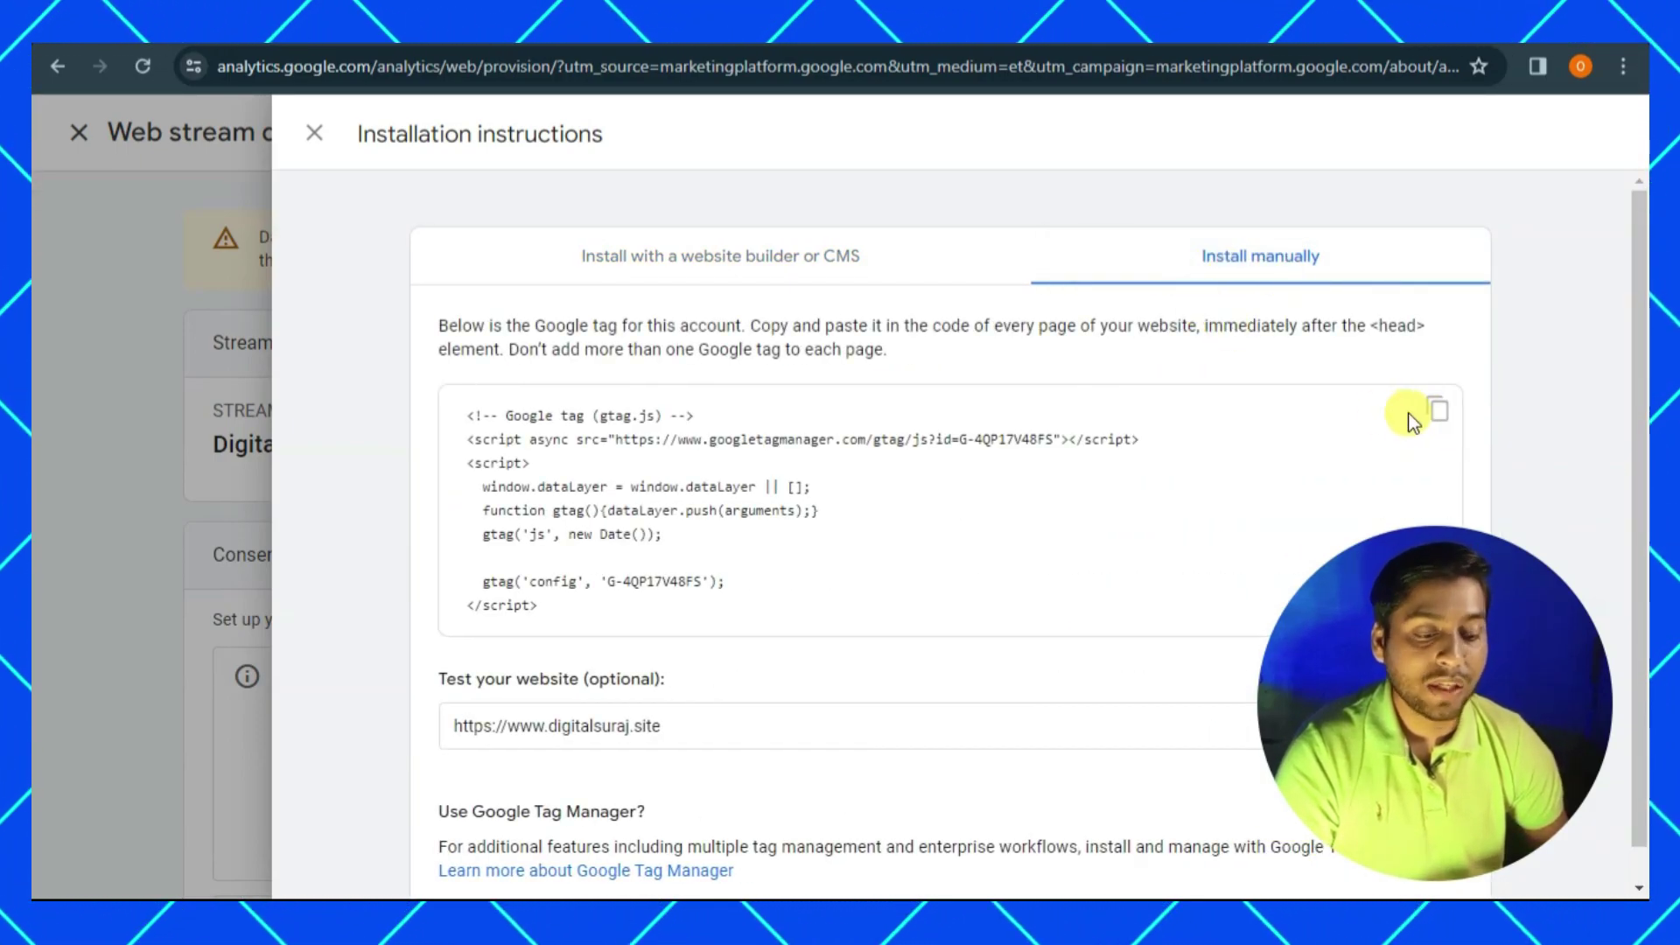
left_click(1437, 411)
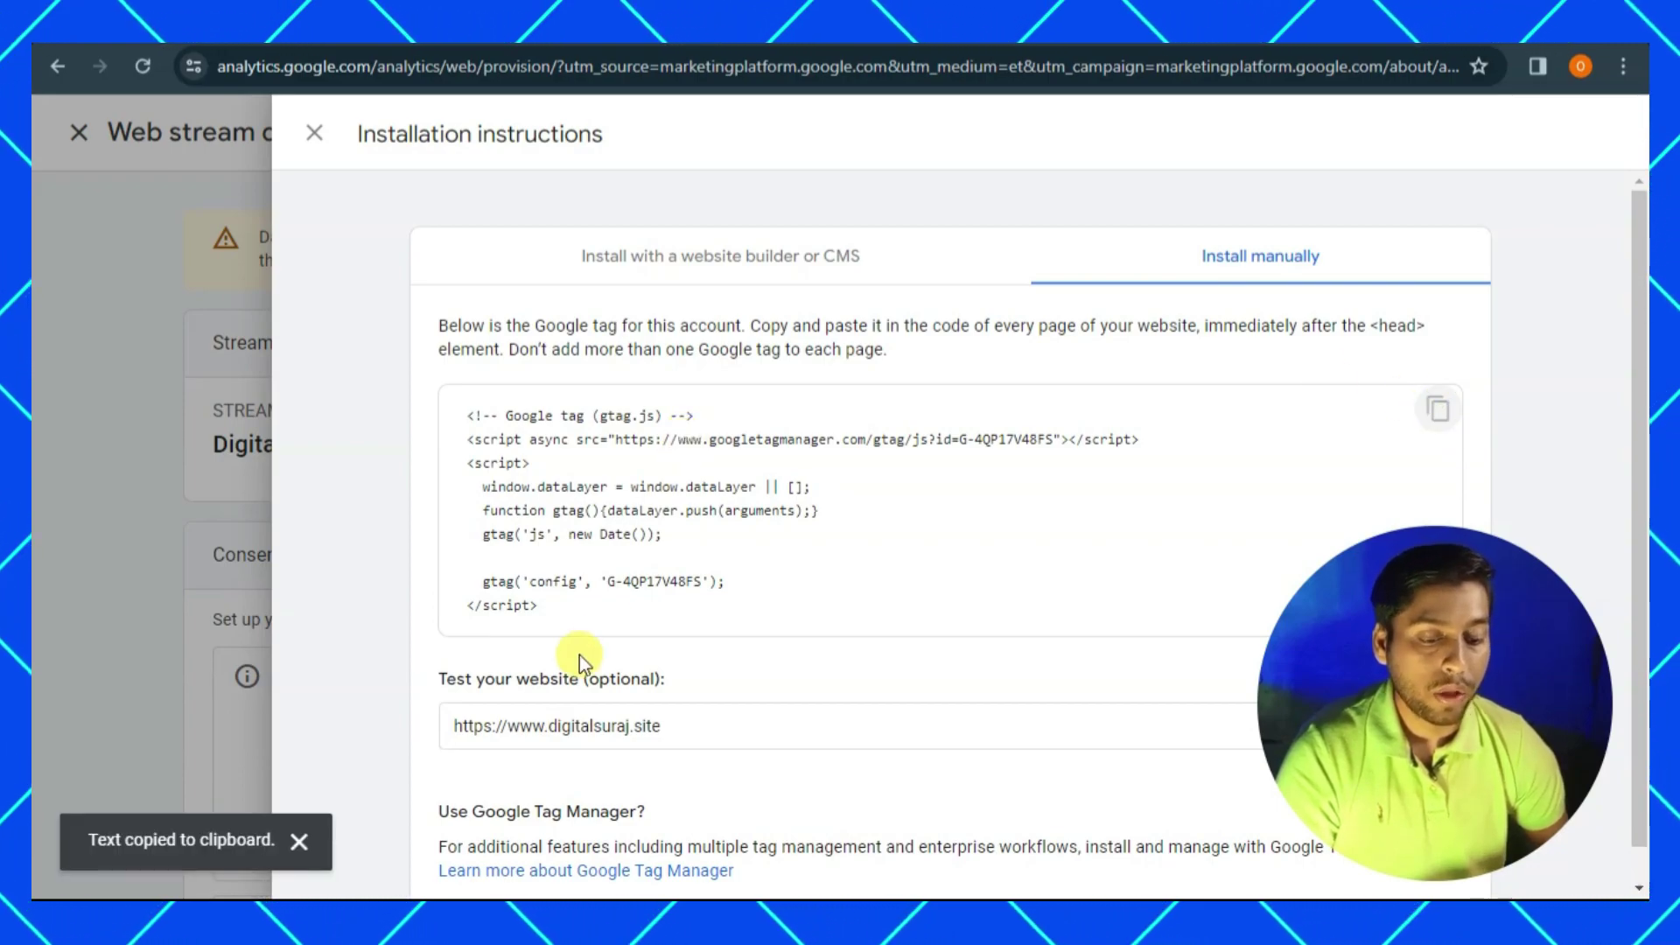
left_click_drag(599, 623, 455, 418)
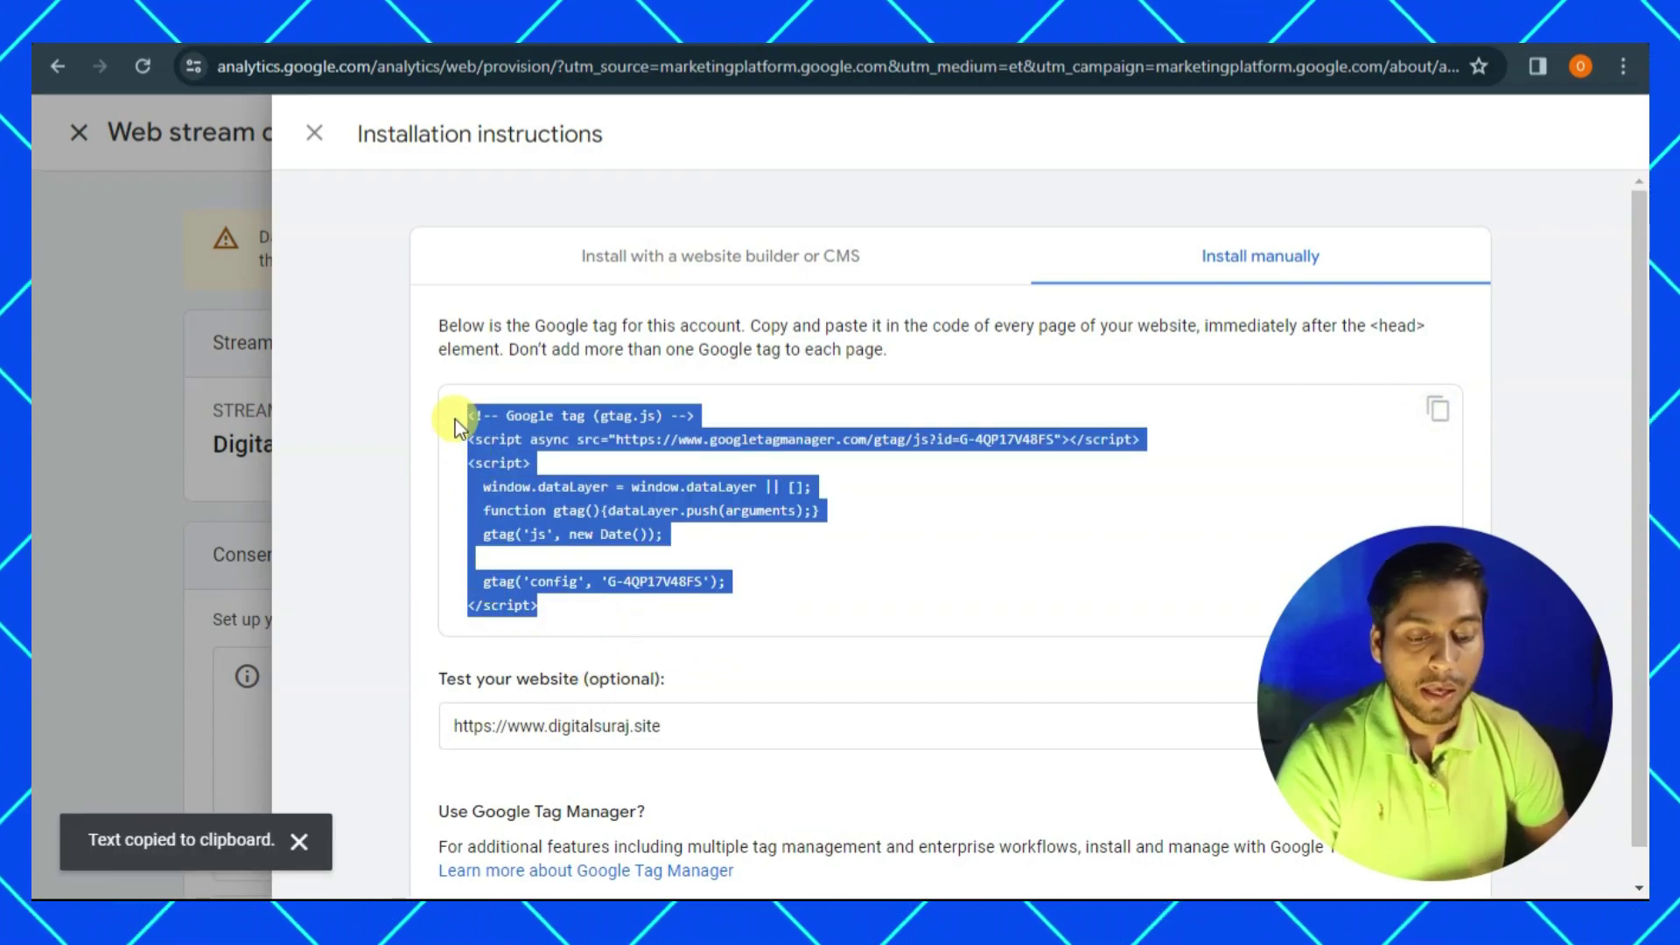
left_click(444, 429)
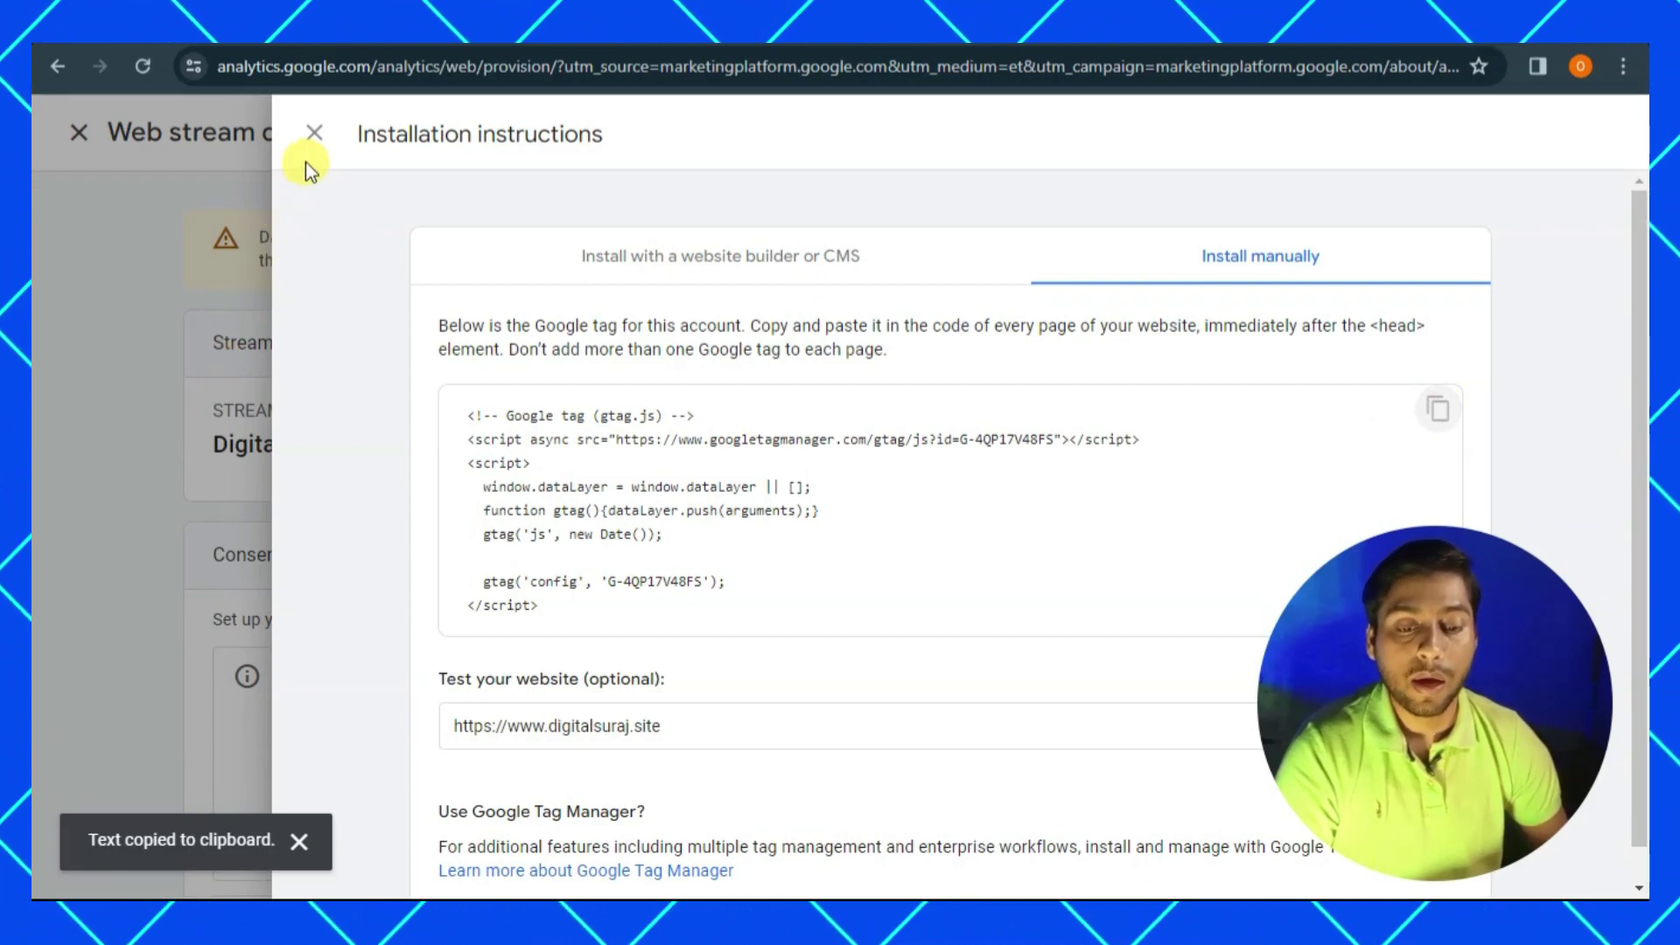
left_click(314, 132)
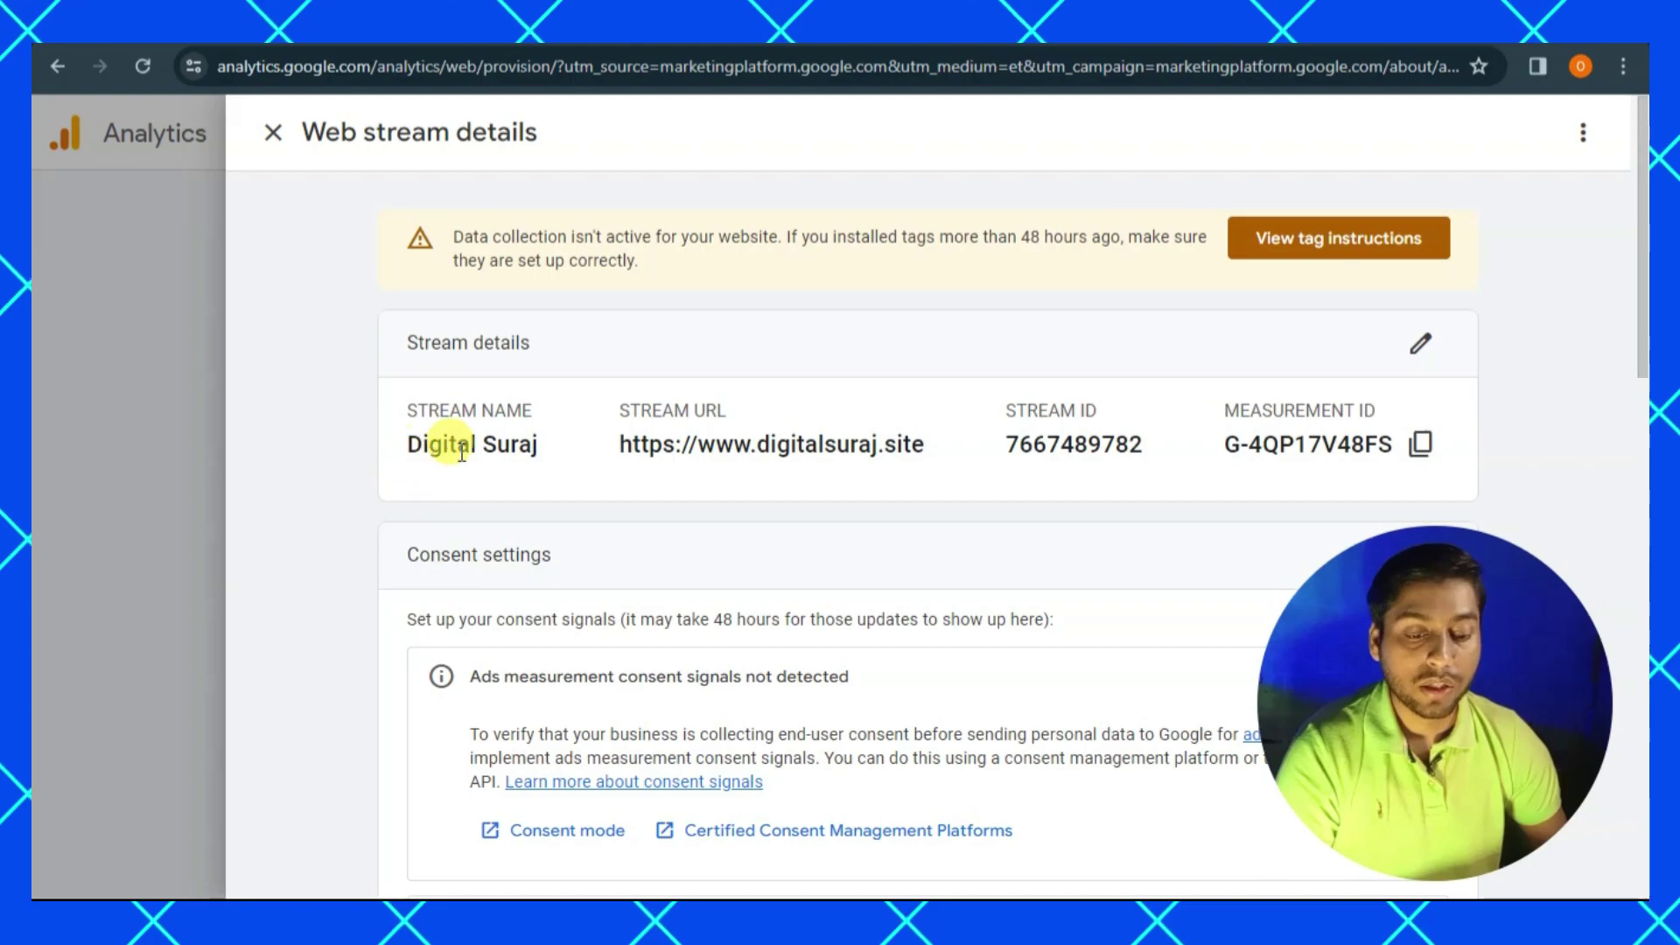
Reopen the tag instructions from the web stream details and copy the Google tag code for manual installation.
left_click(1329, 248)
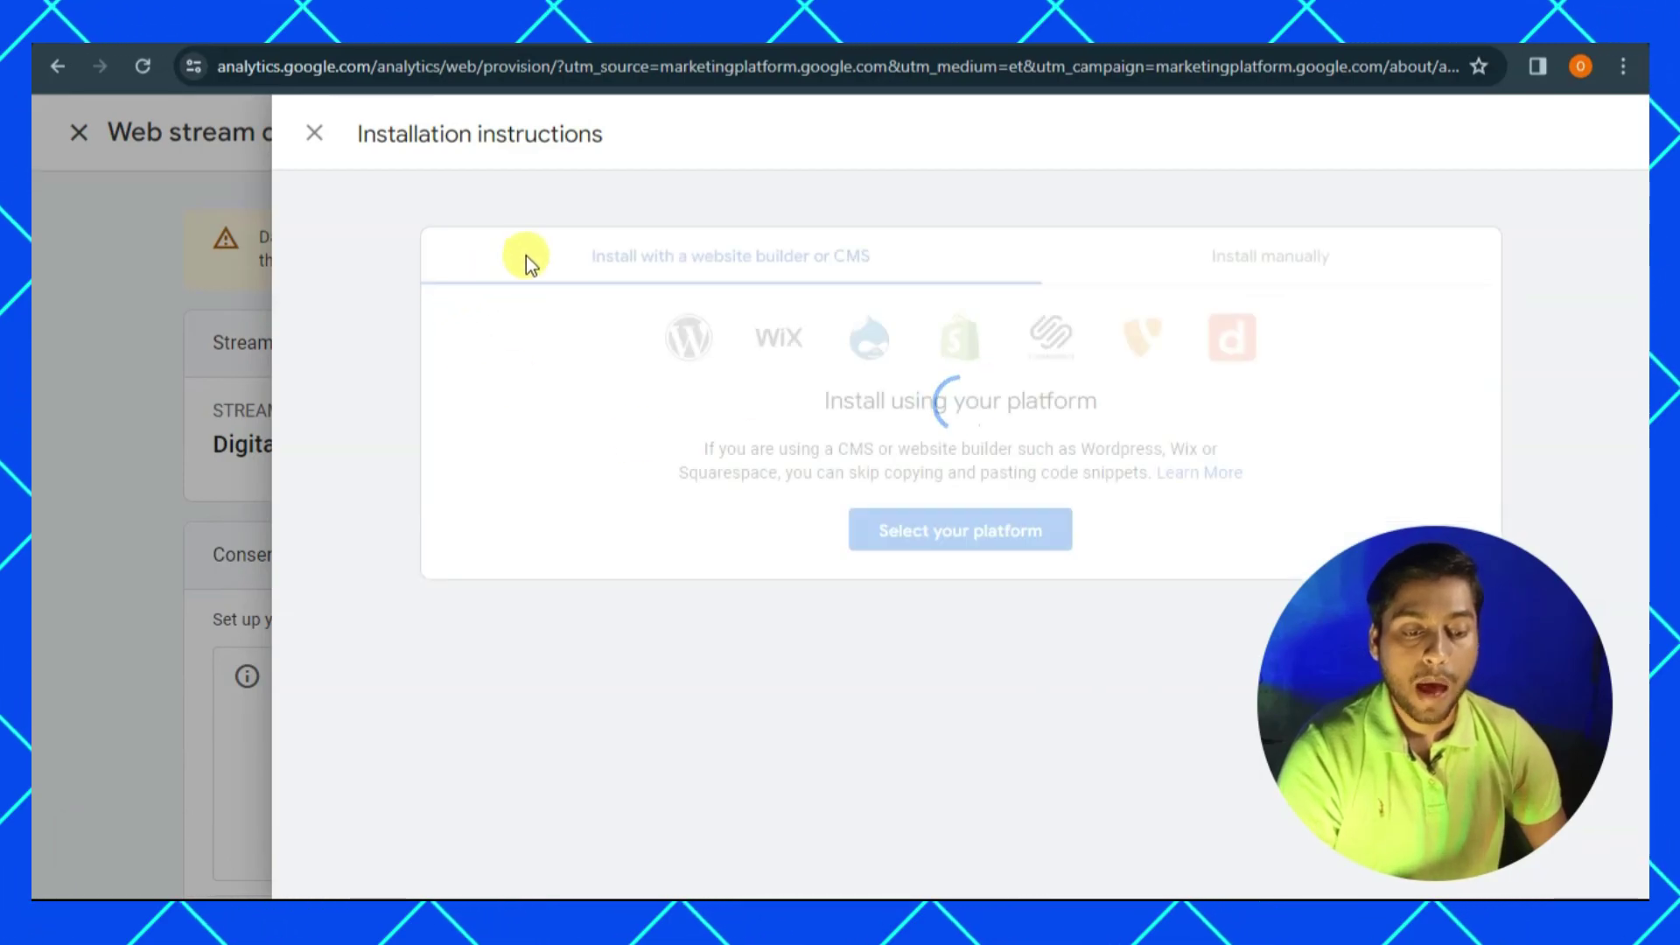
left_click(1250, 255)
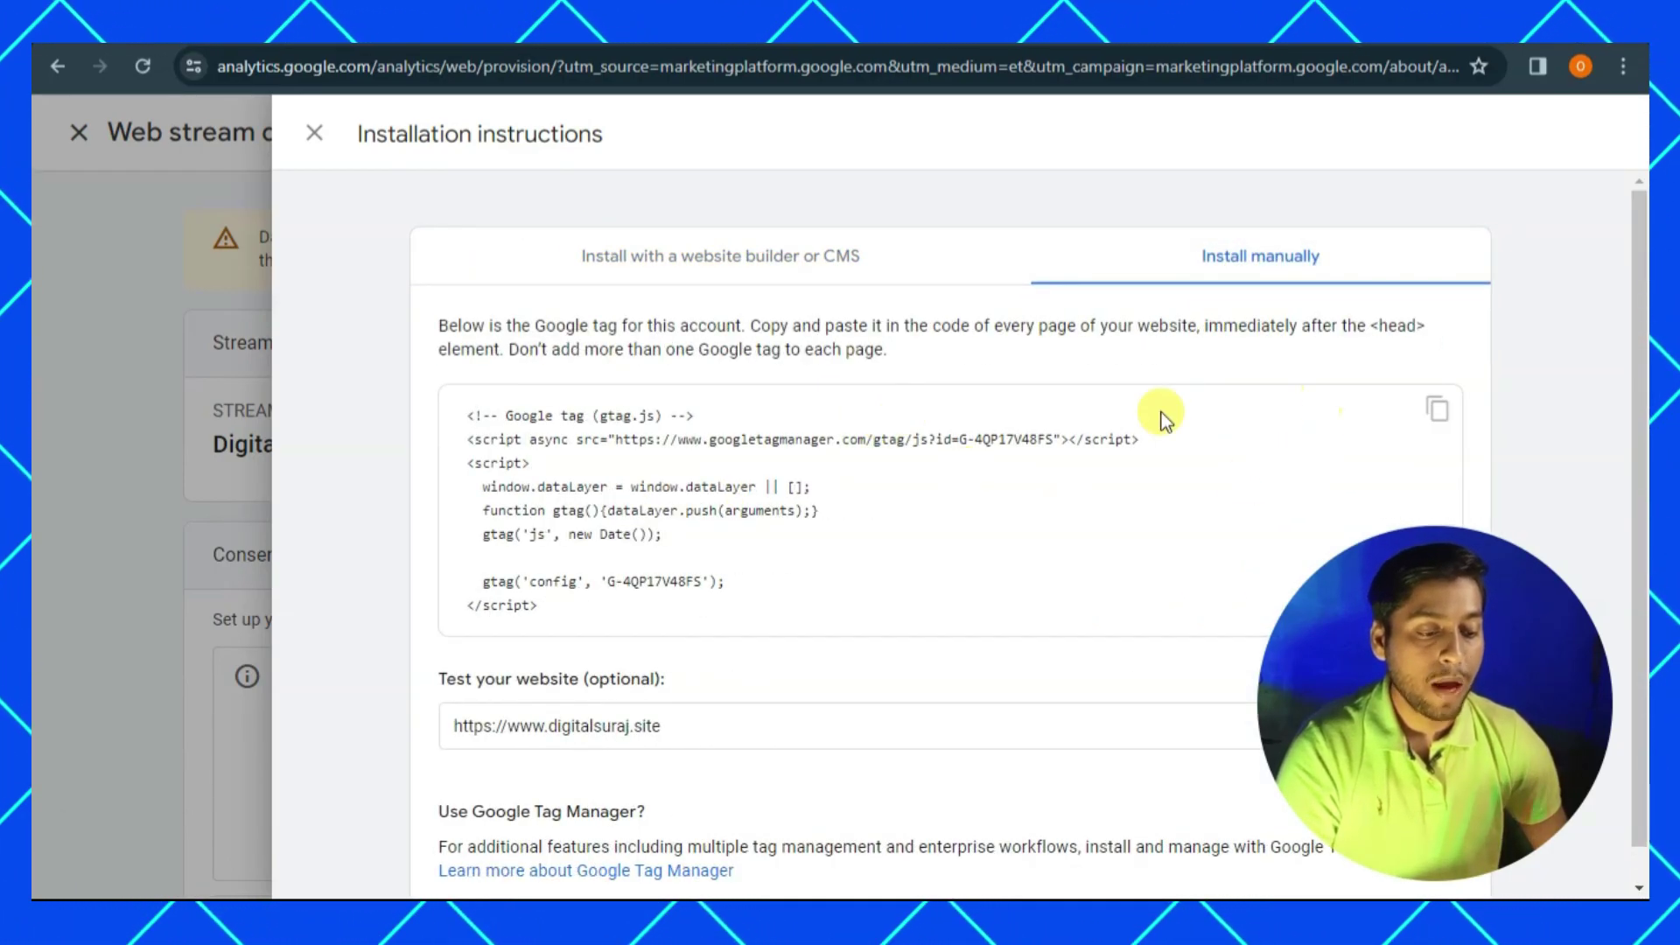
left_click(1444, 420)
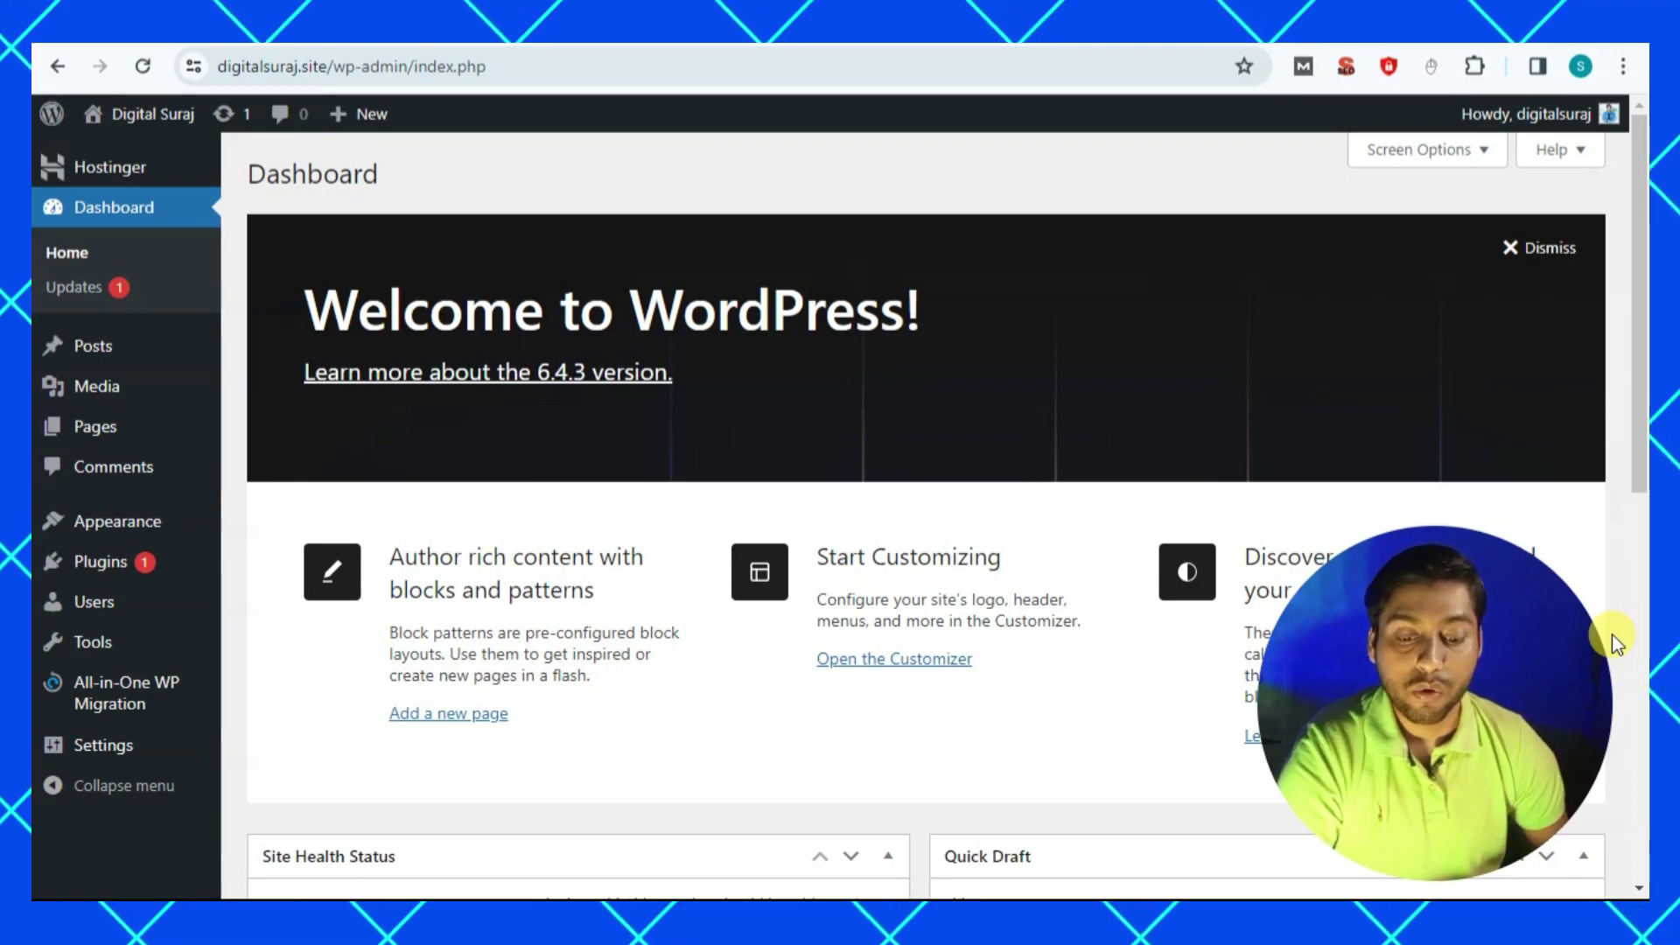
Open the GeneratePress Theme Header file (header.php) in the Theme File Editor.
mouse_move(136, 514)
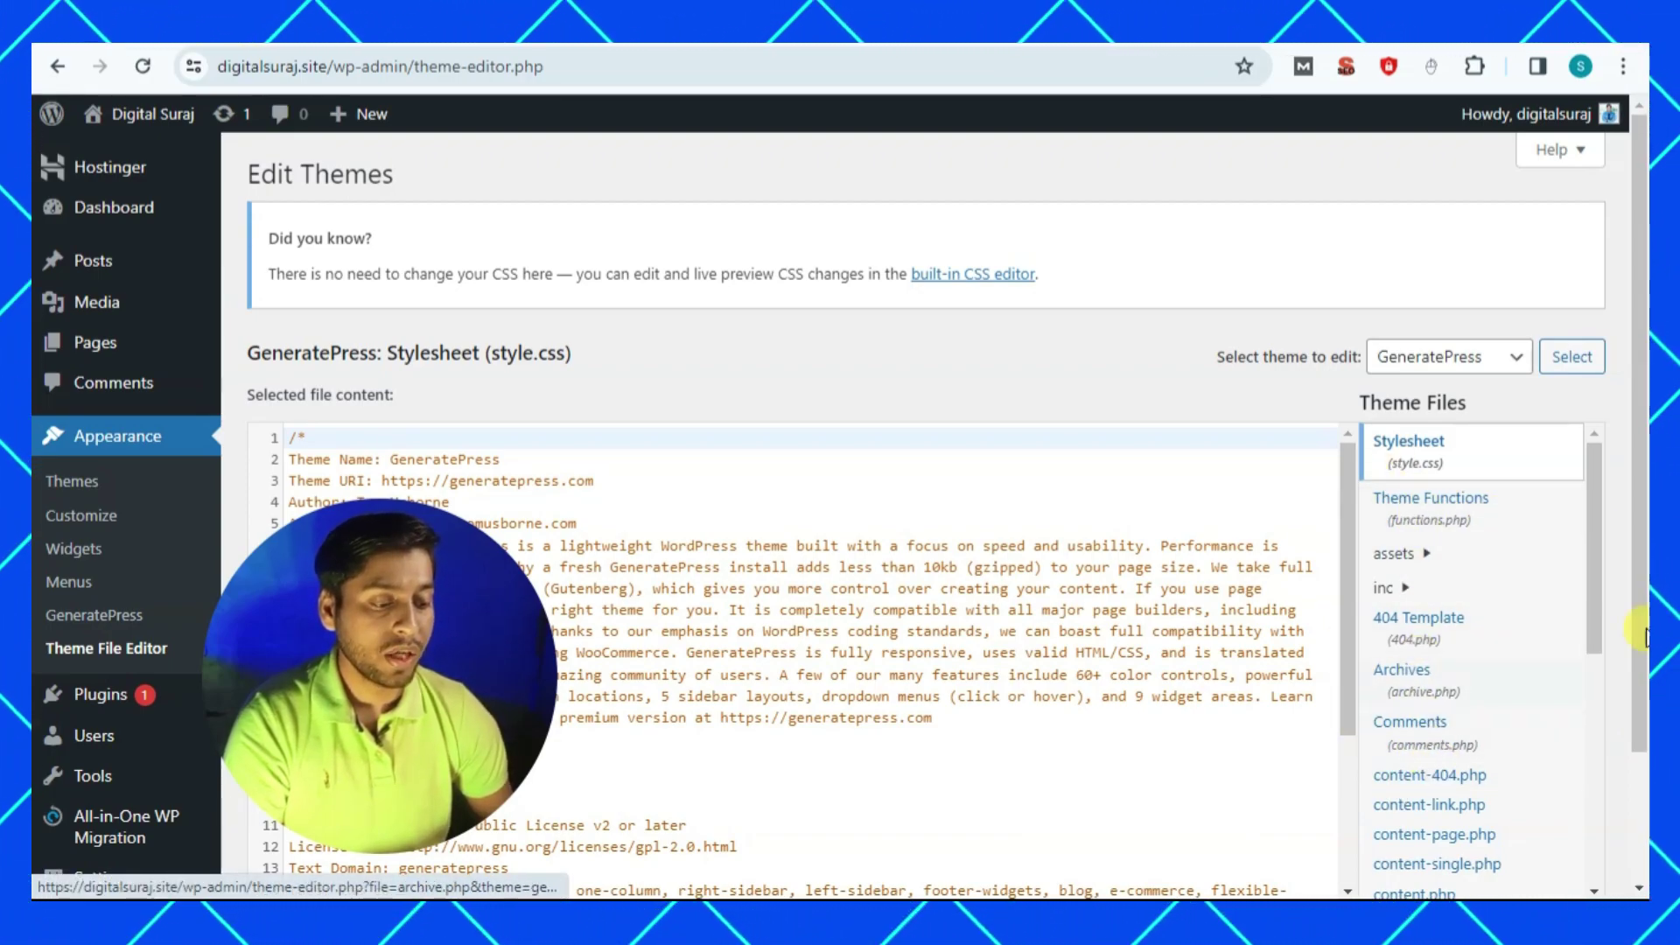
scroll(1540, 604, "down", 2)
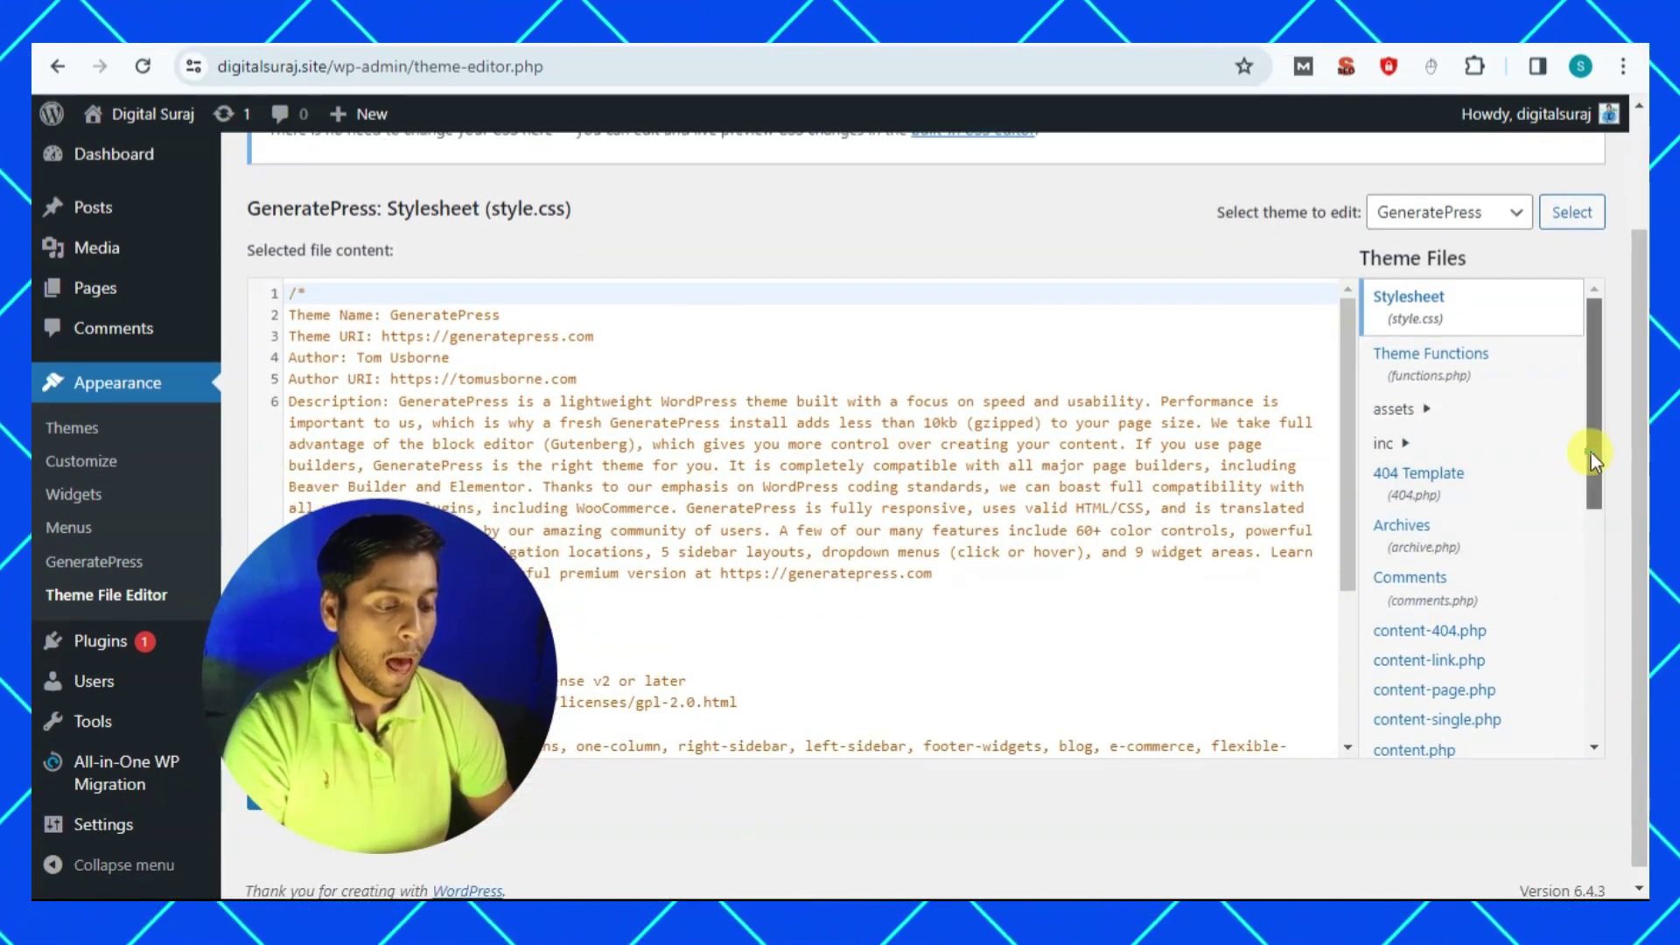
left_click_drag(1590, 453, 1588, 570)
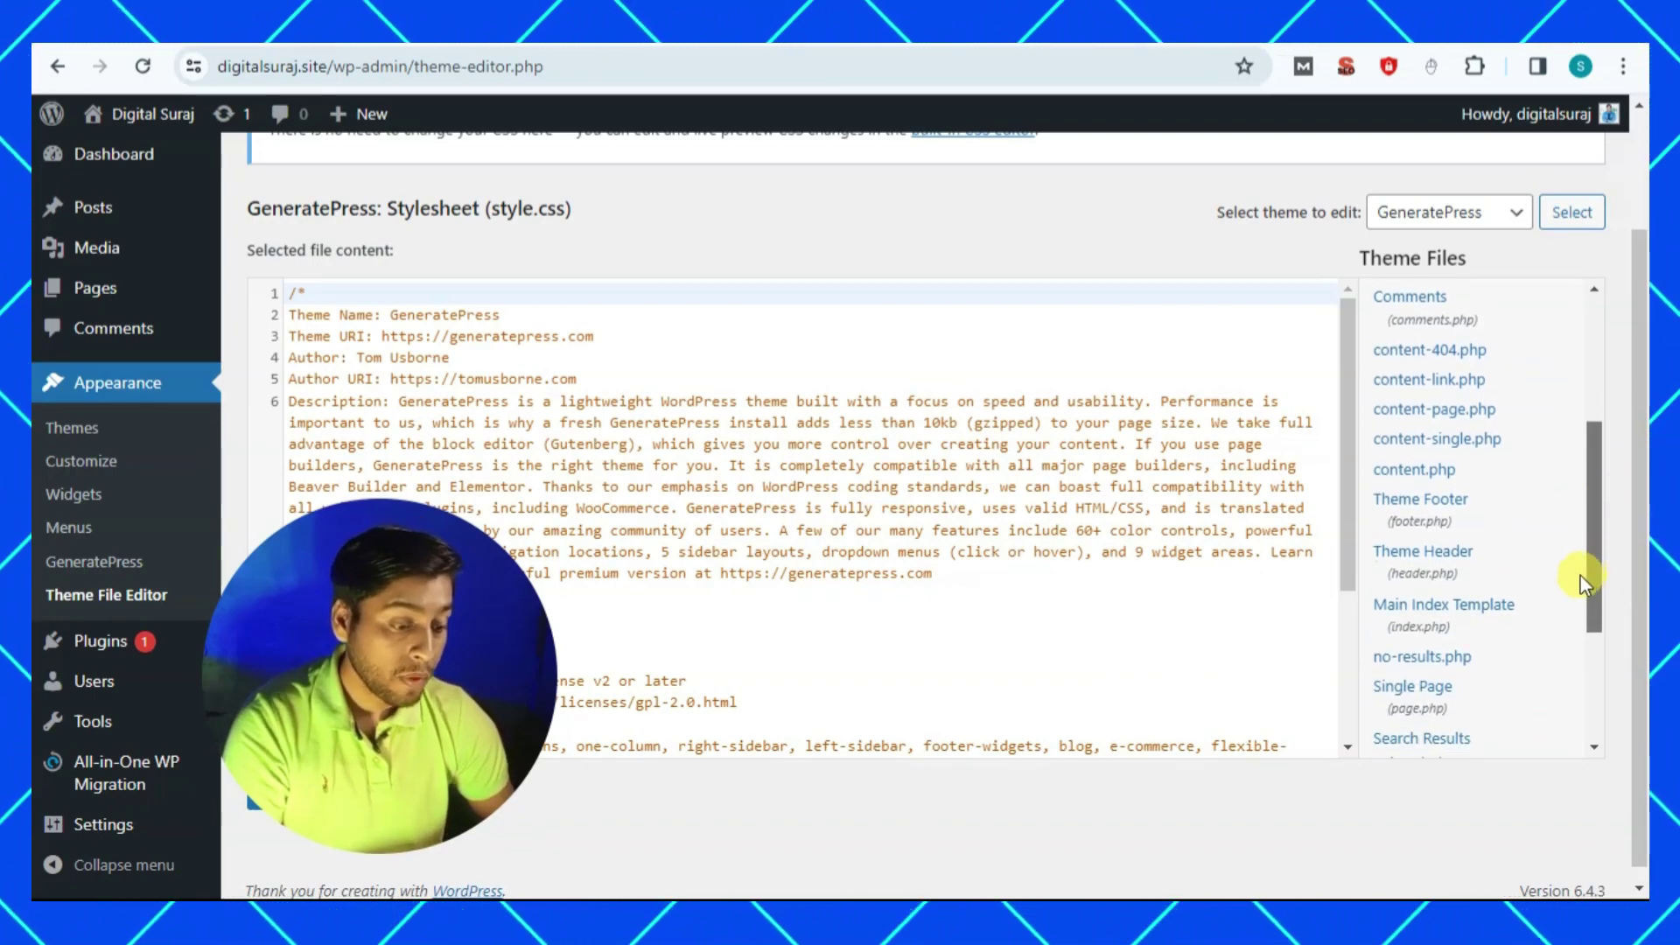
scroll(1580, 576, "down", 2)
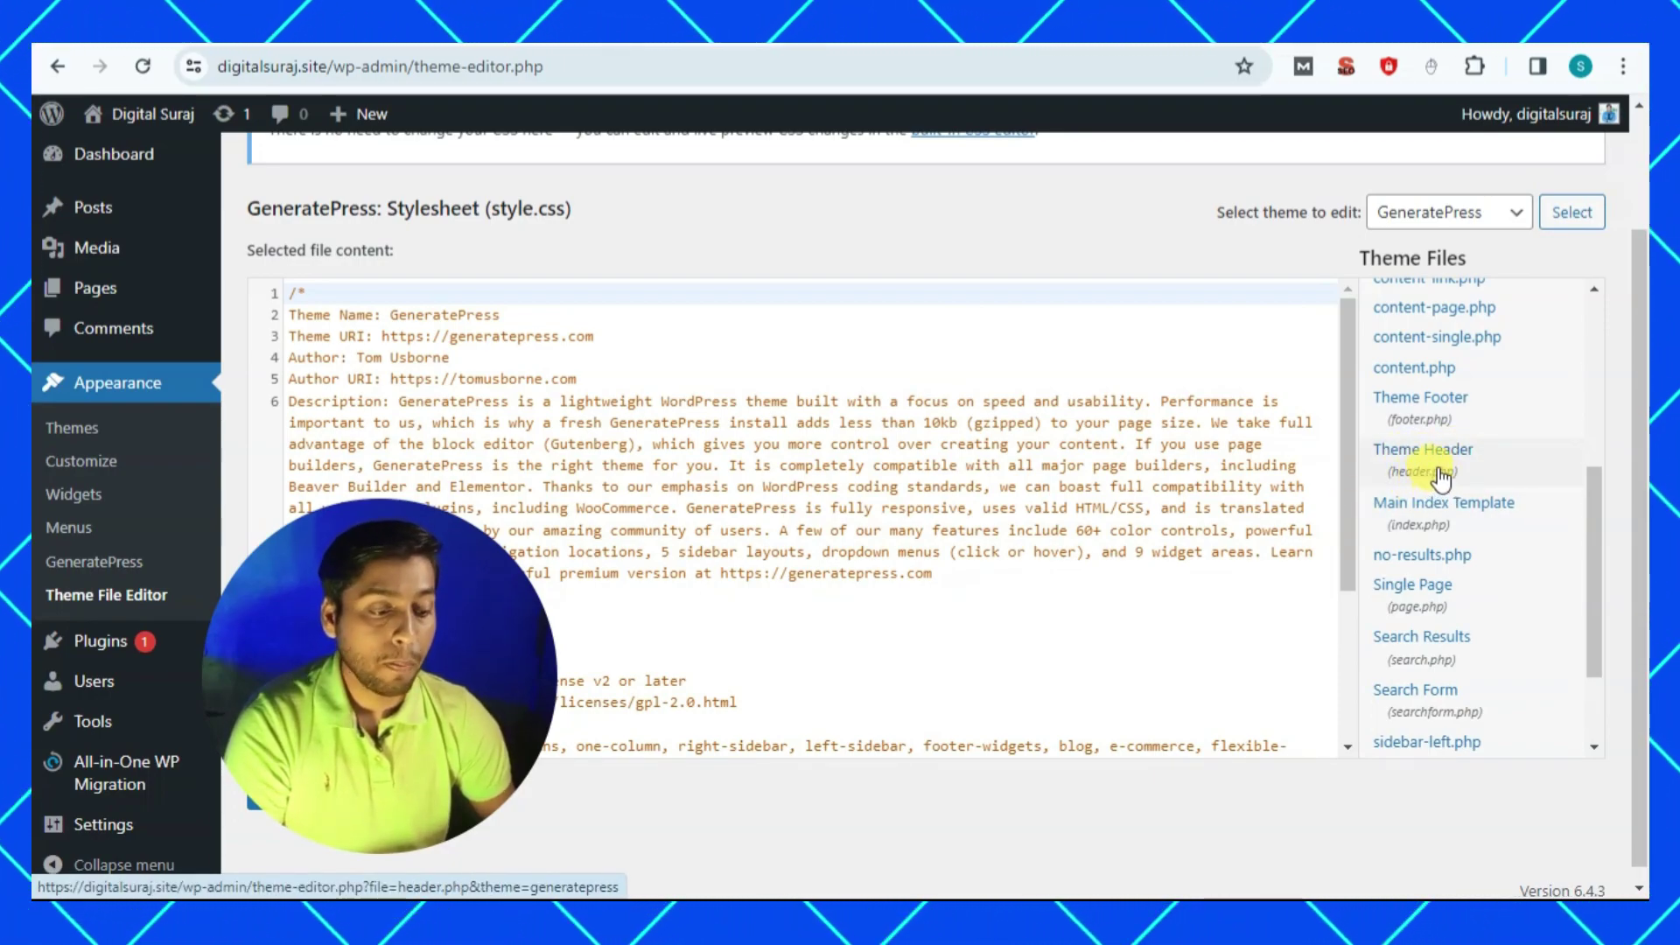
left_click(1421, 449)
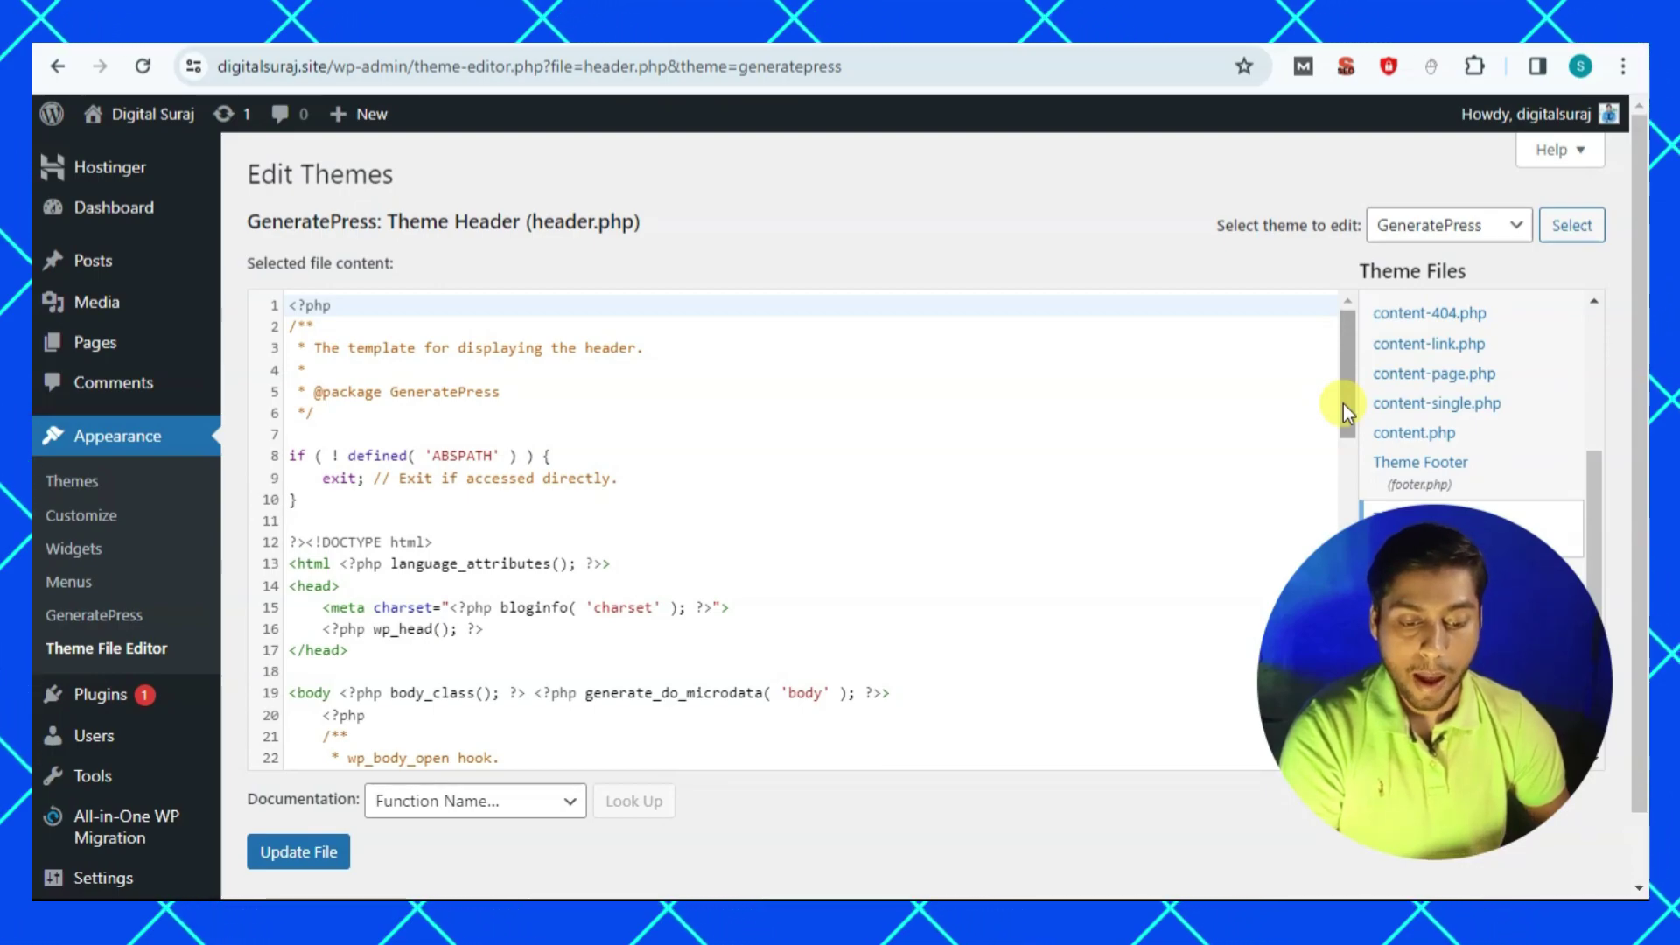
Locate the opening and closing head tags in header.php and highlight each of them.
left_click_drag(1342, 403, 1330, 409)
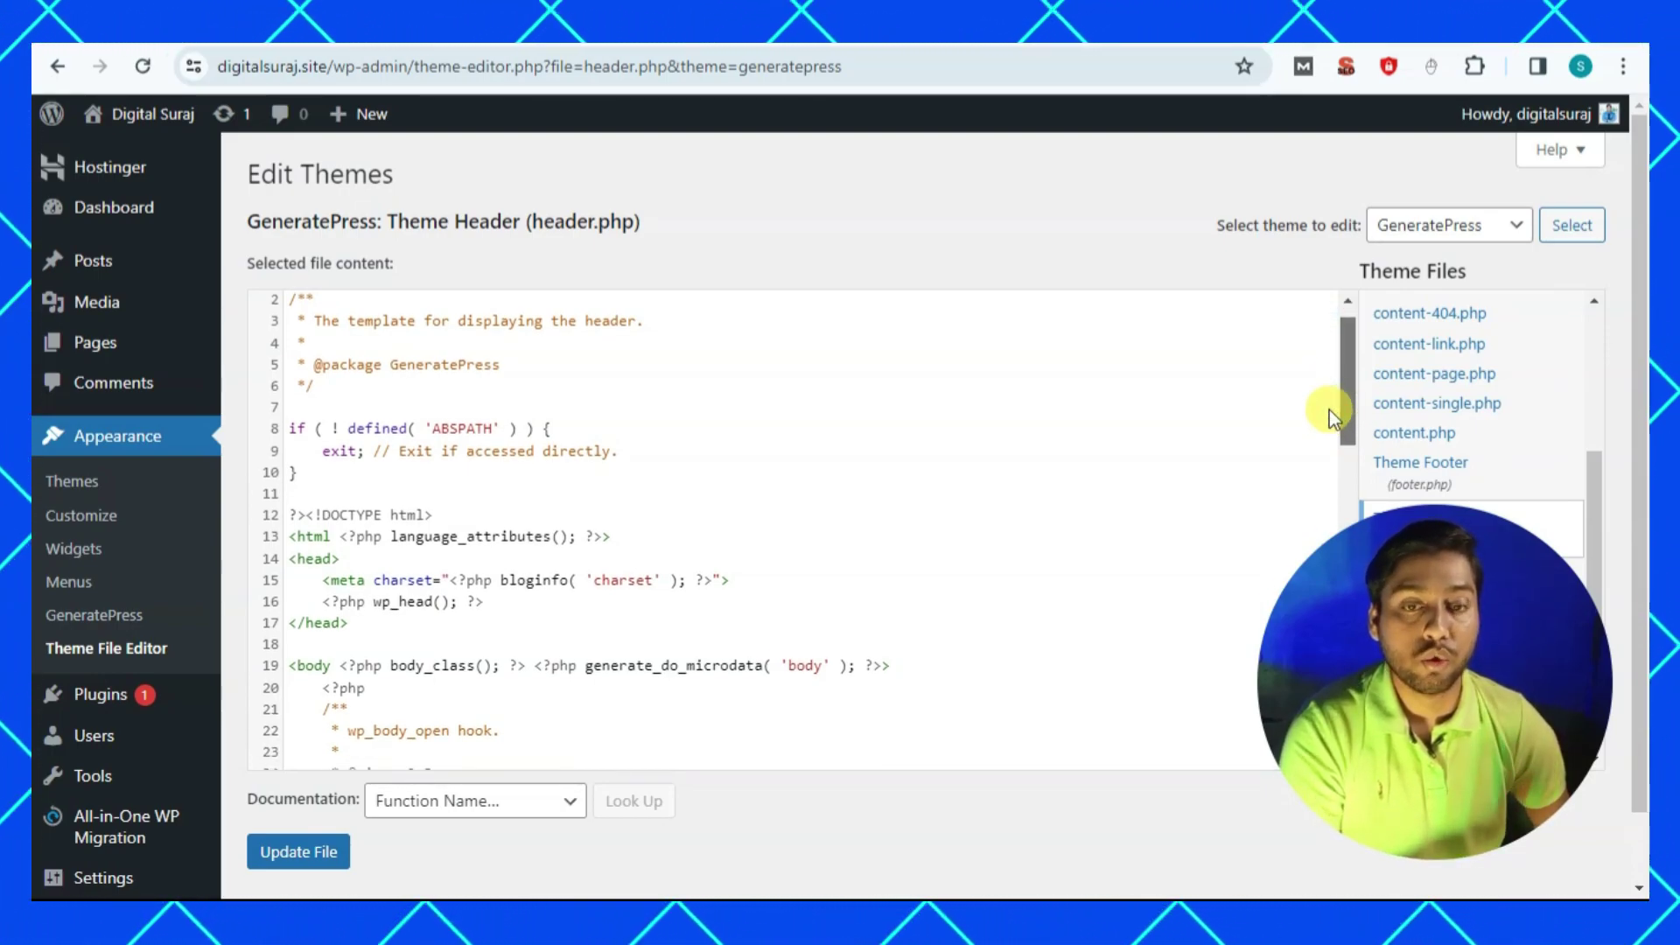
scroll(1304, 428, "down", 1)
scroll(1295, 437, "down", 1)
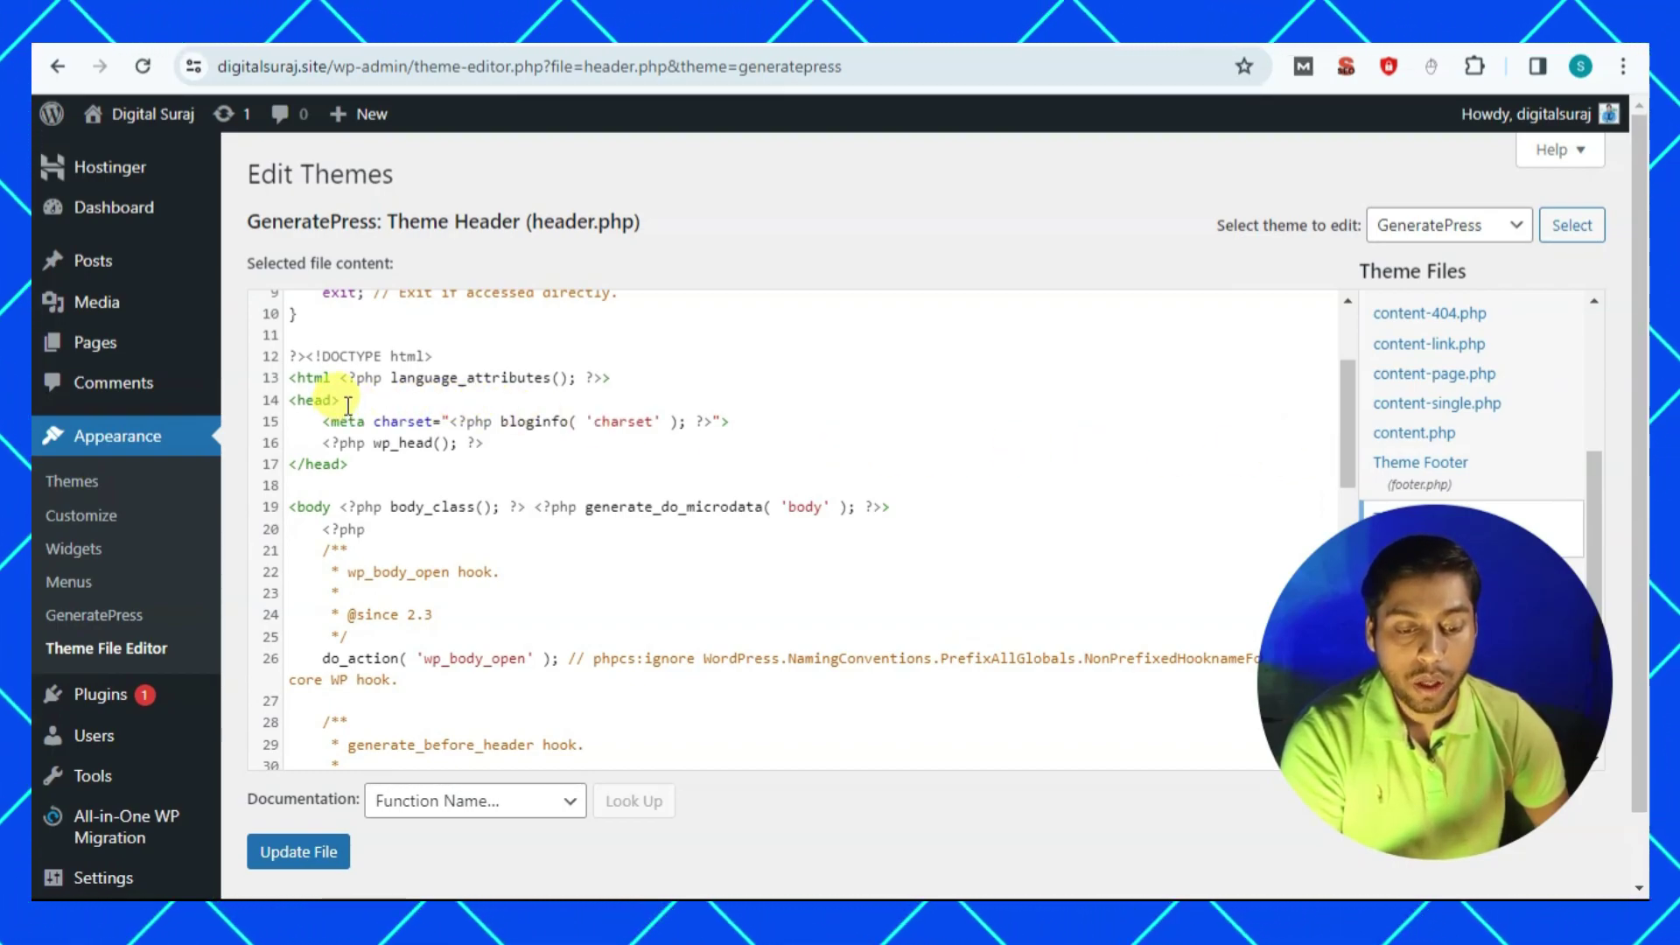
left_click_drag(340, 401, 308, 409)
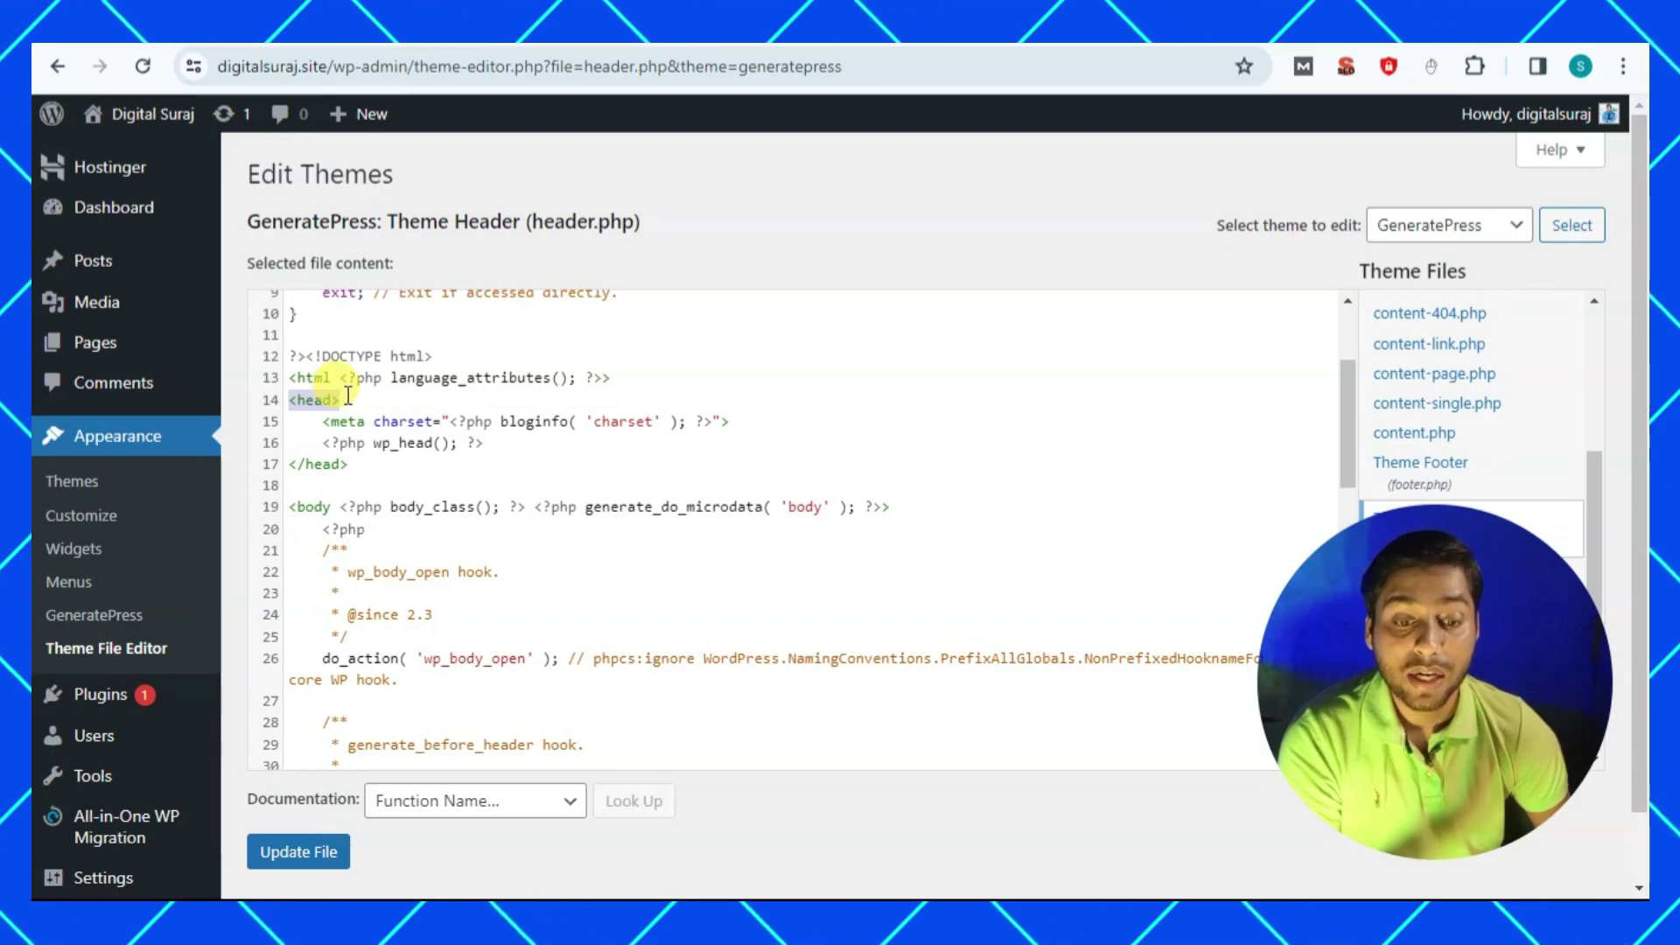
left_click(343, 464)
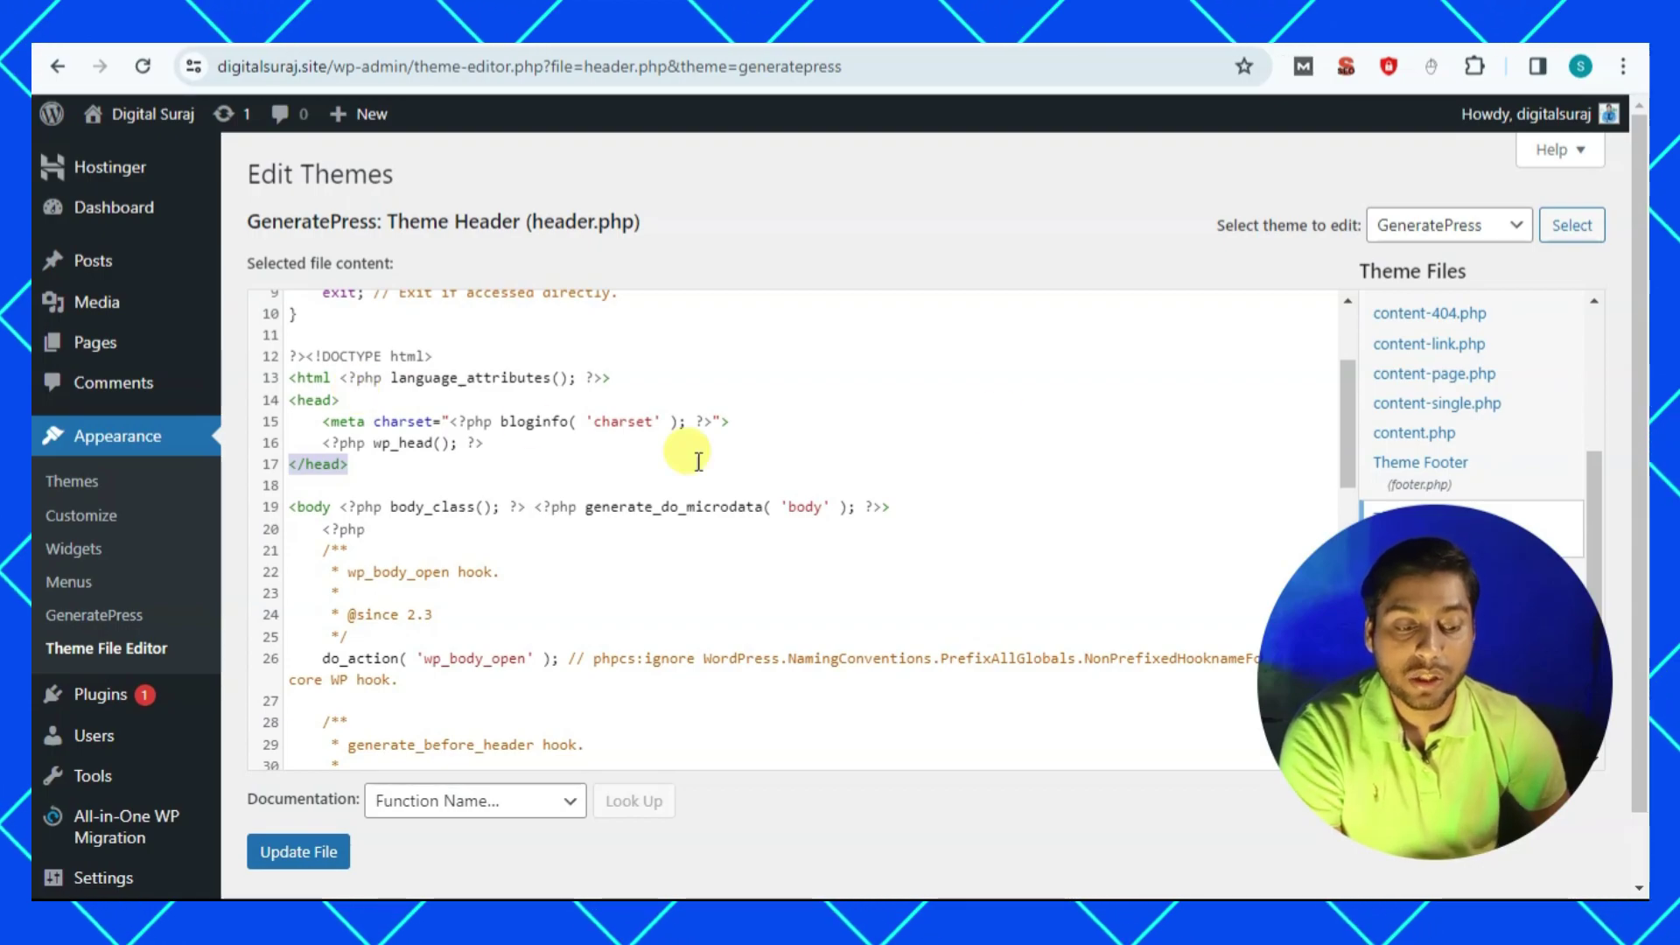
left_click_drag(1344, 402, 1284, 415)
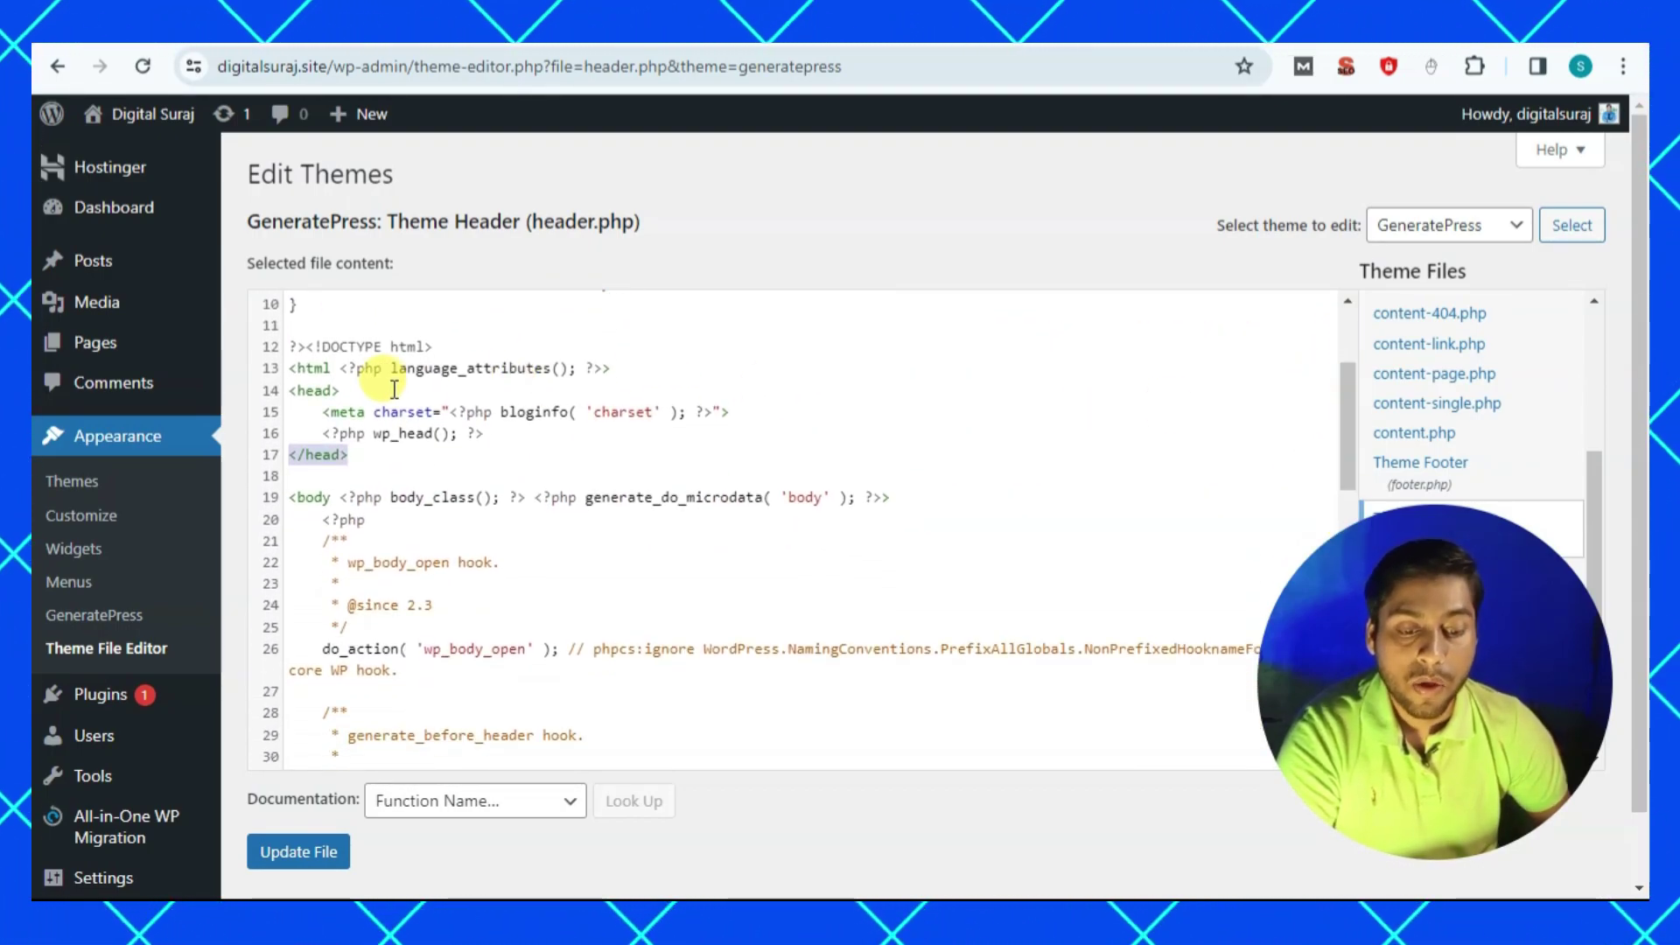
left_click(363, 388)
left_click_drag(347, 390, 278, 389)
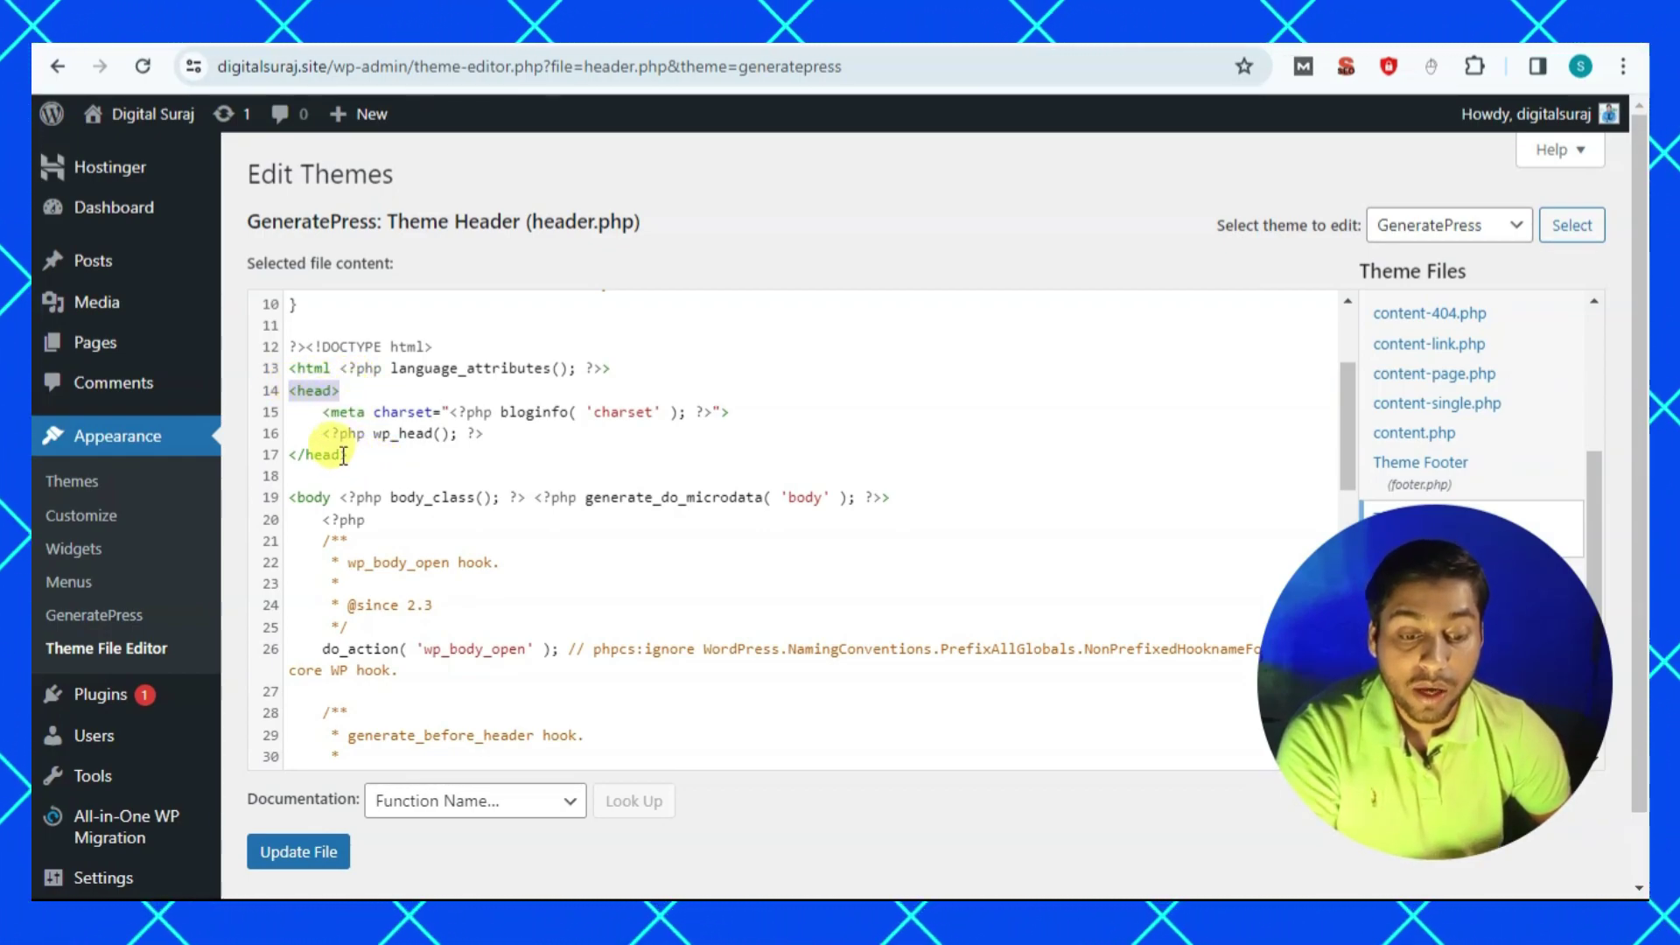
left_click_drag(349, 454, 299, 459)
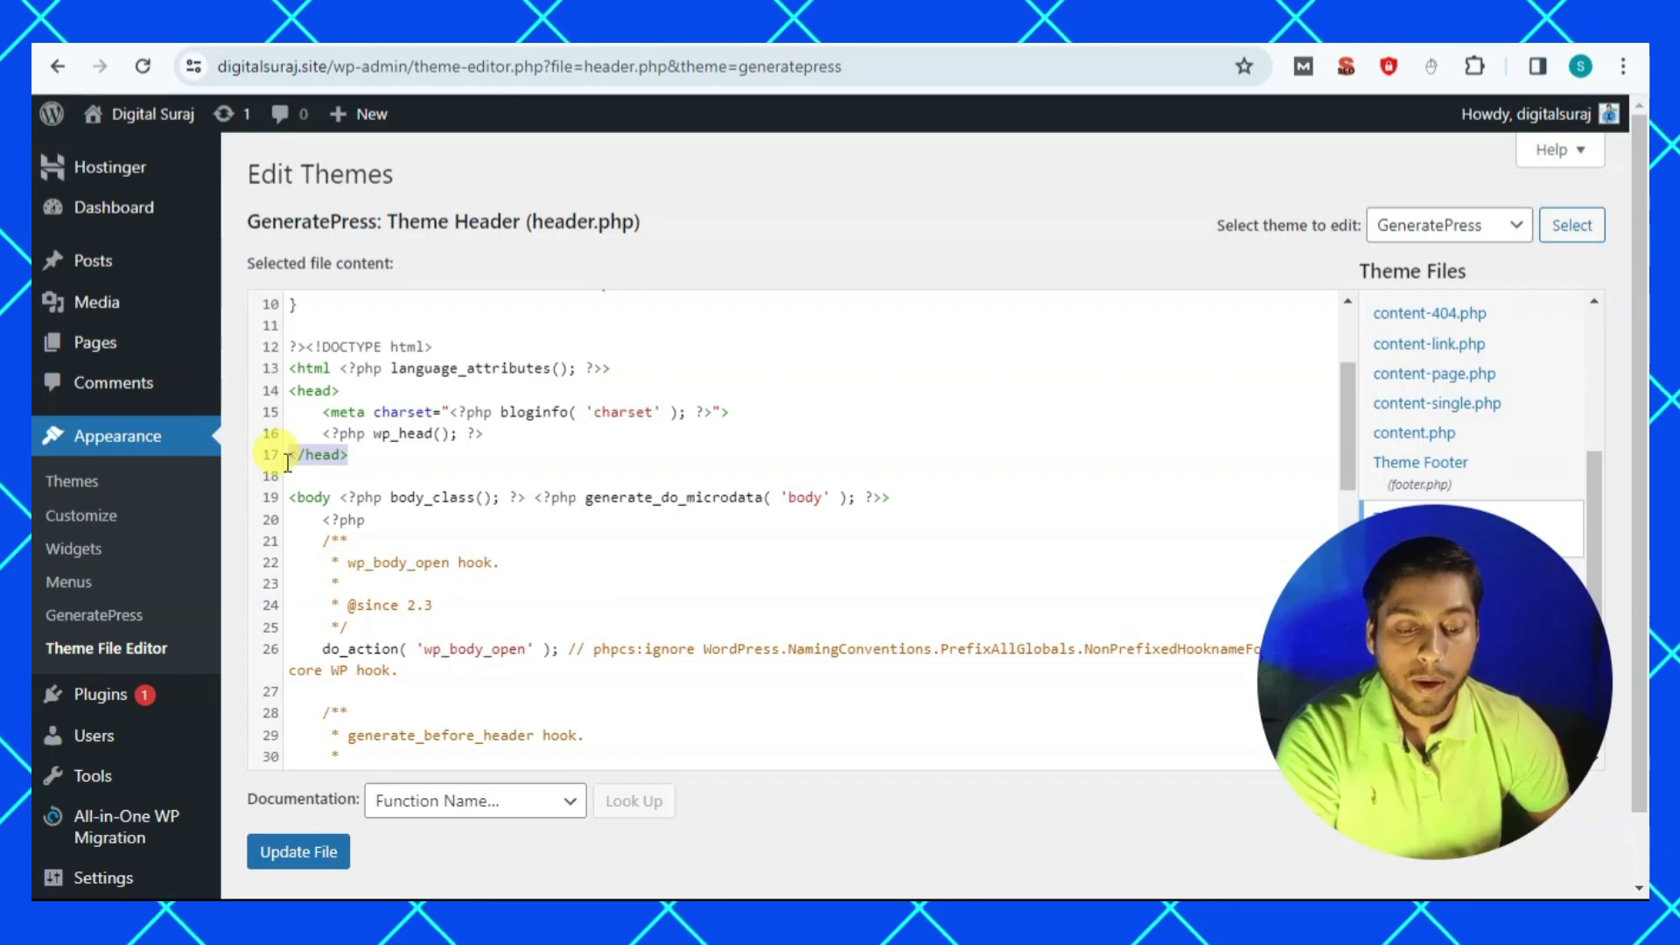
left_click(368, 454)
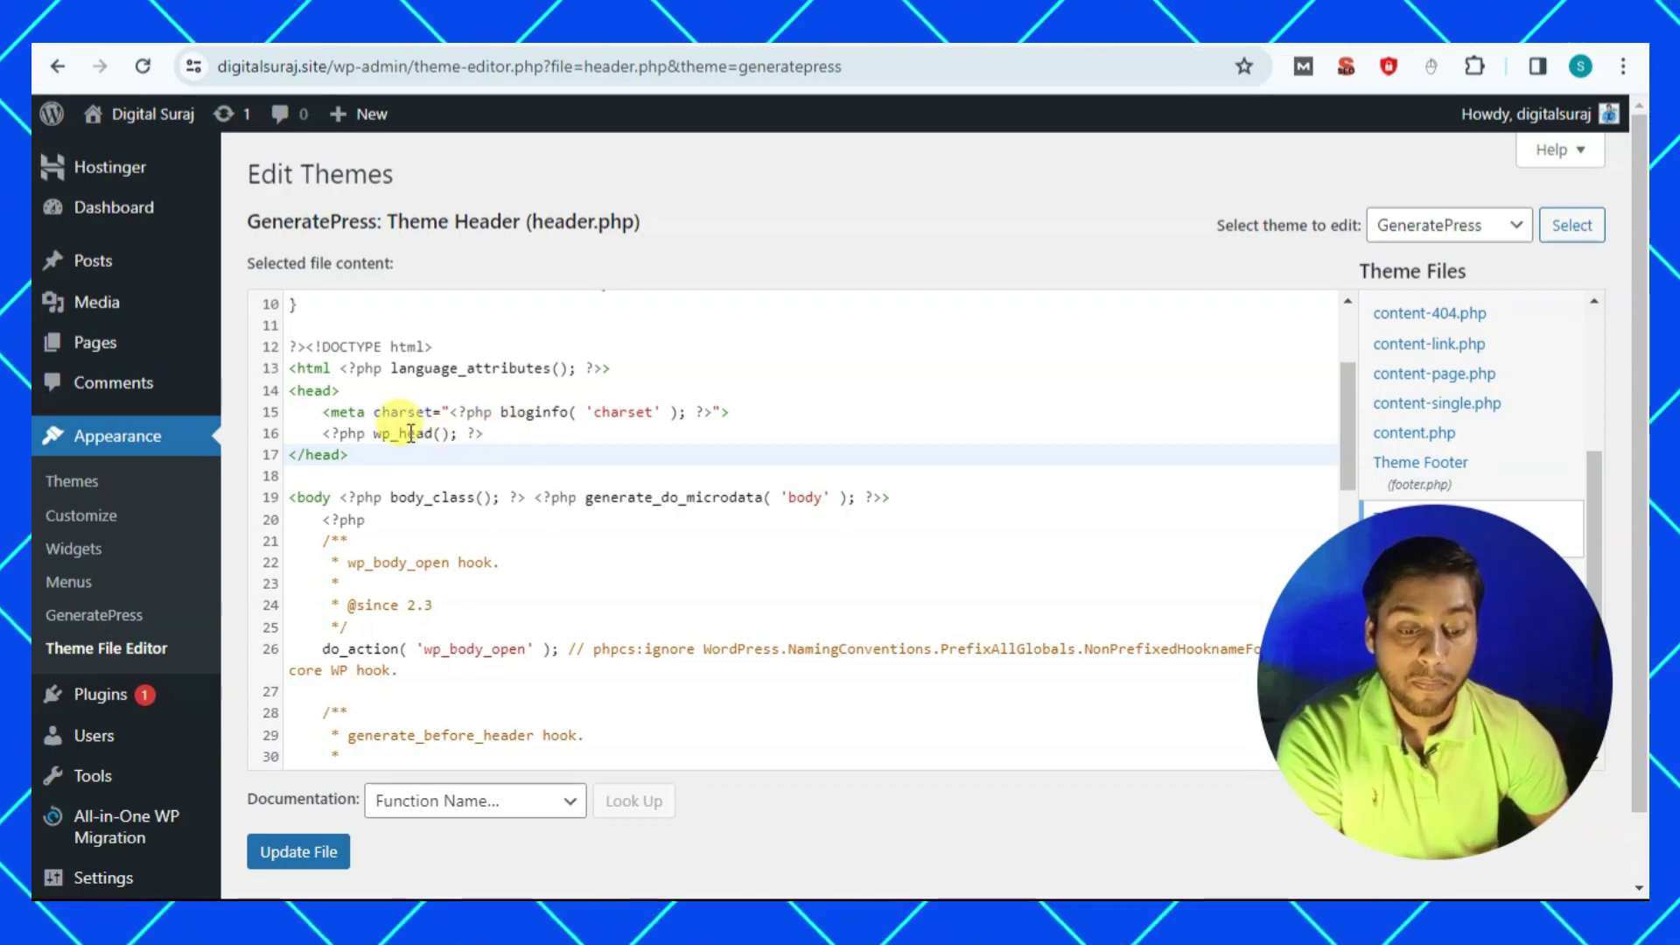
Paste the copied Google tag on a new line below wp_head() and above the closing head tag, copy the snippet, and update the file.
left_click(479, 432)
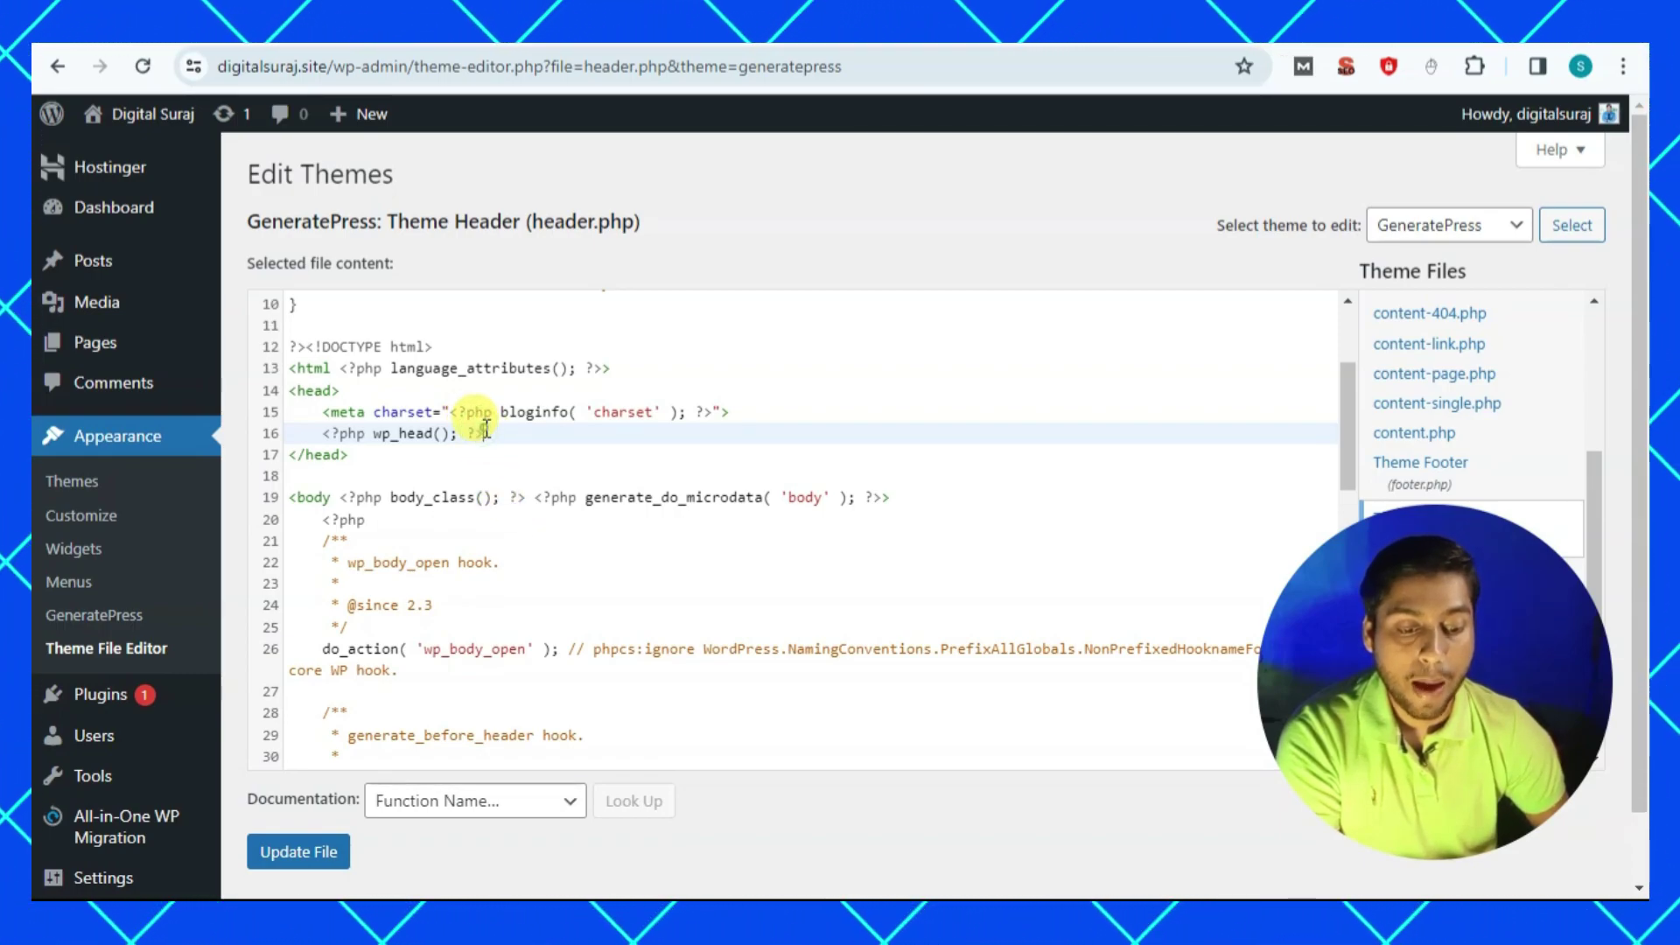
key("Return")
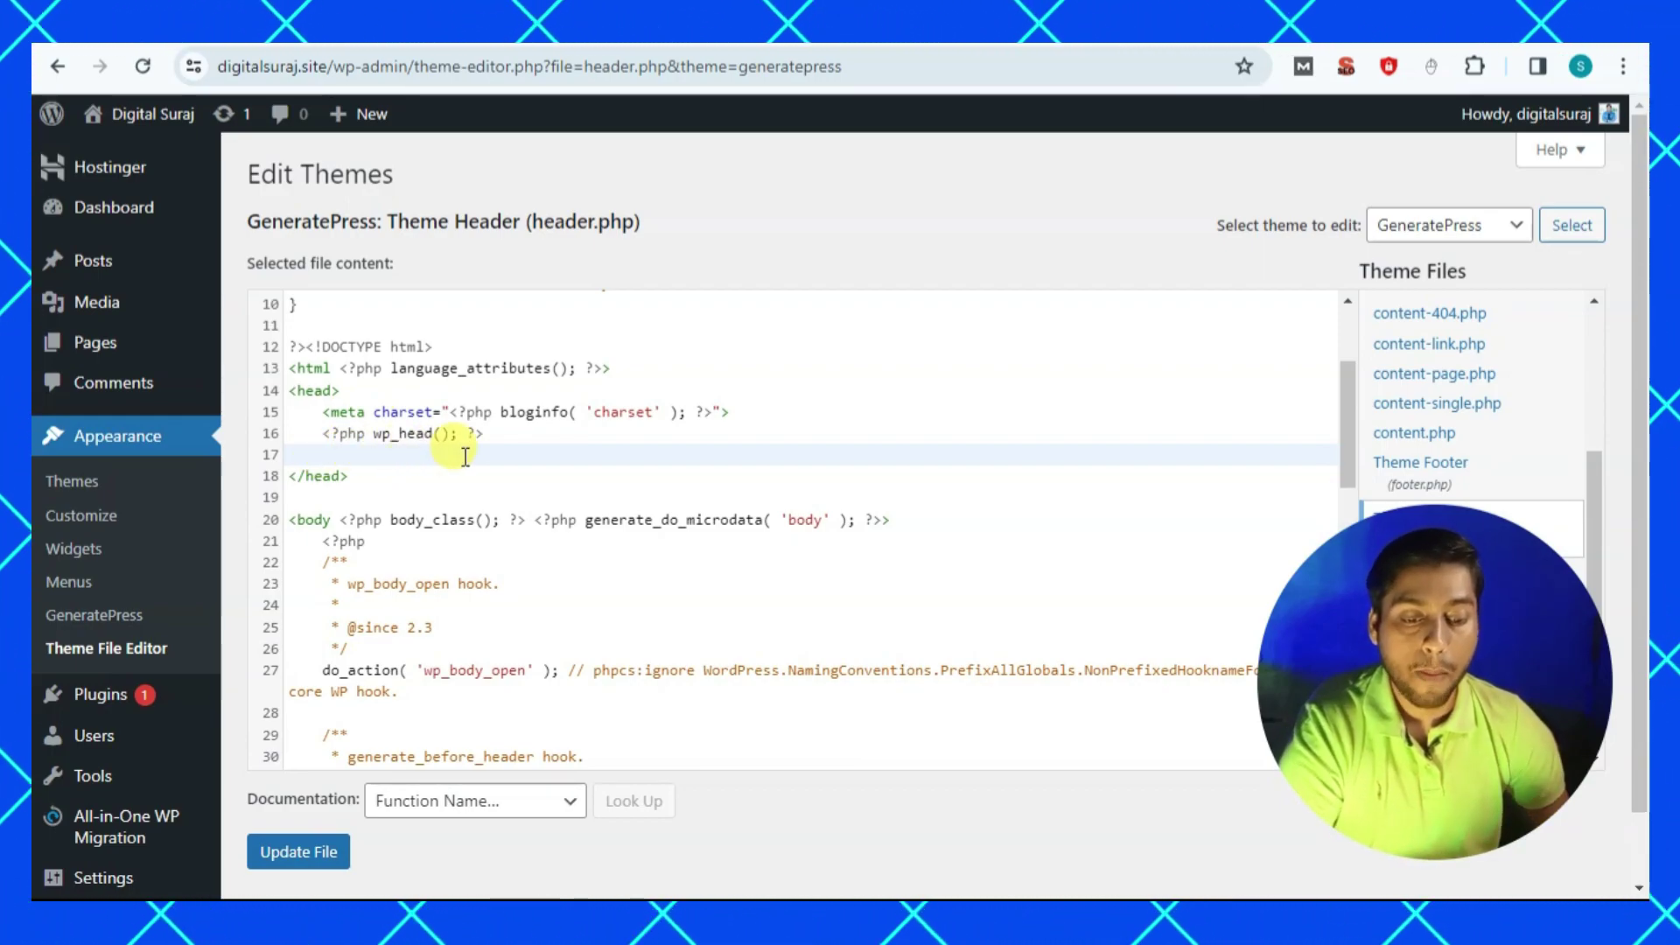
key("ctrl+v")
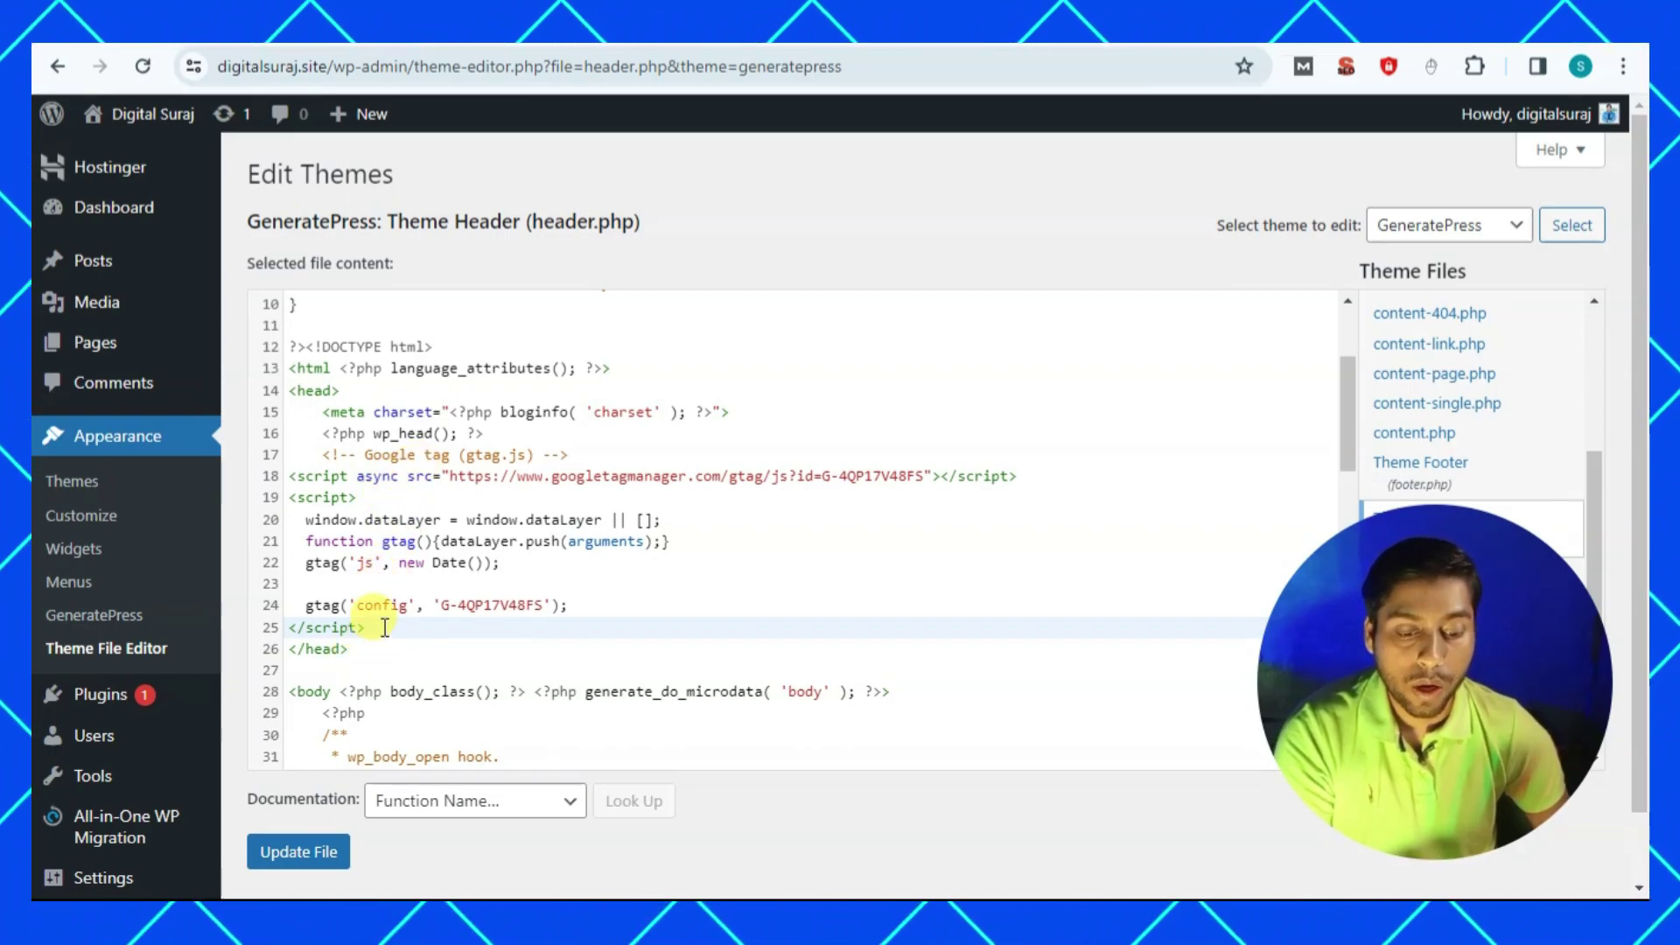
left_click_drag(385, 627, 322, 455)
key("ctrl+c")
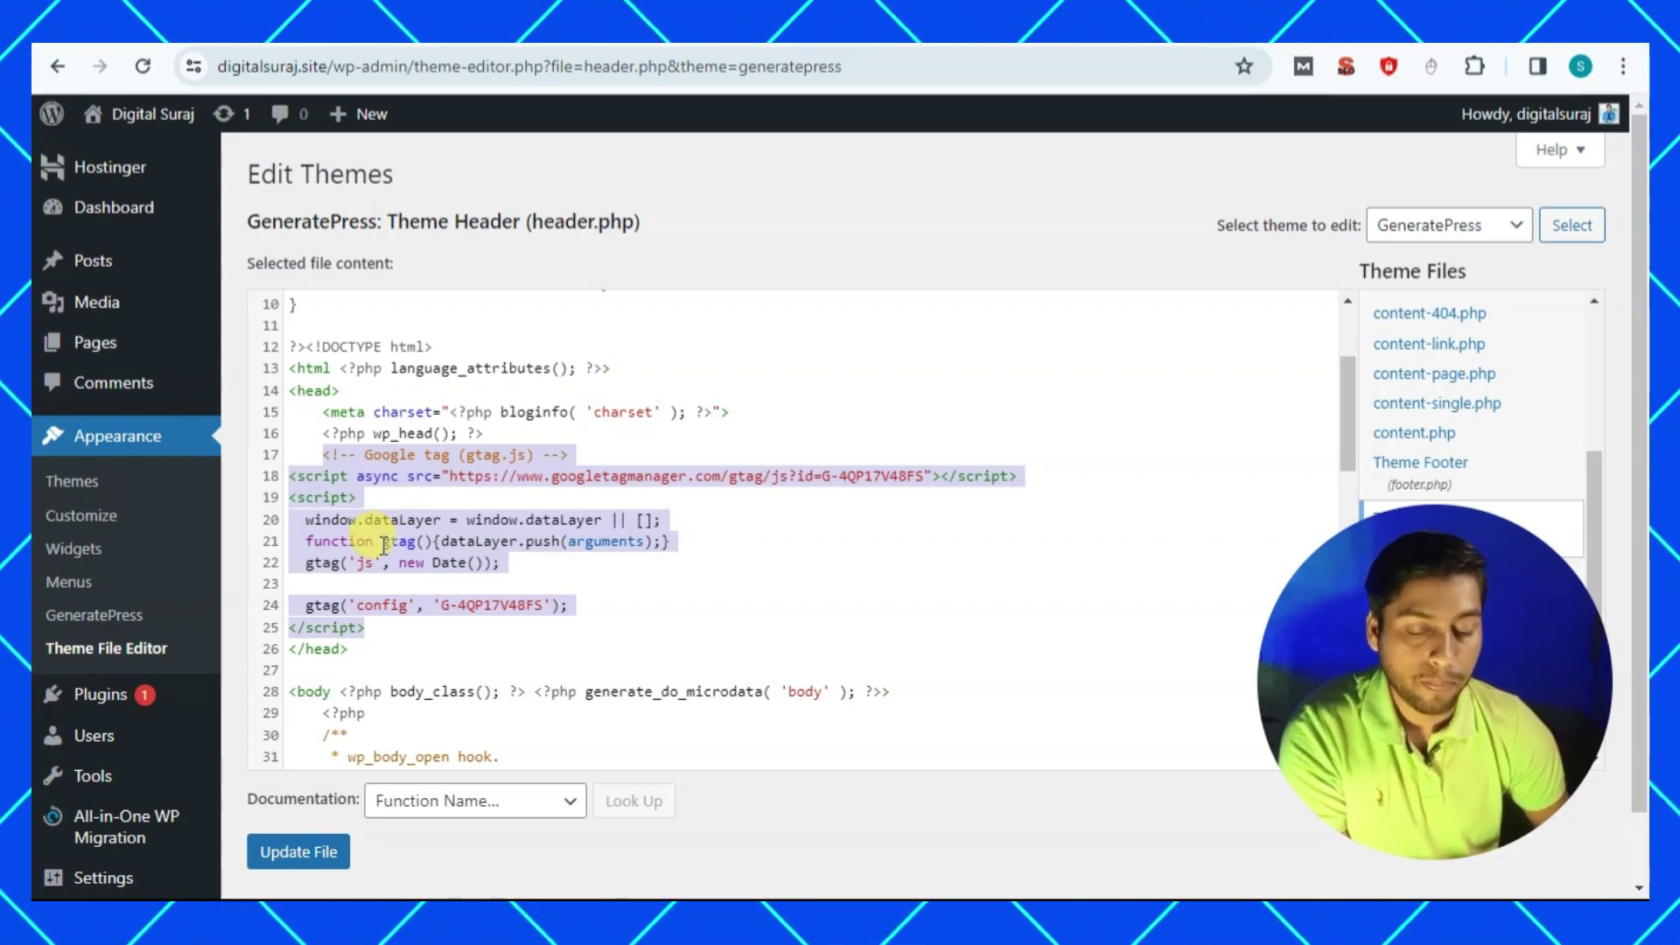
left_click(393, 497)
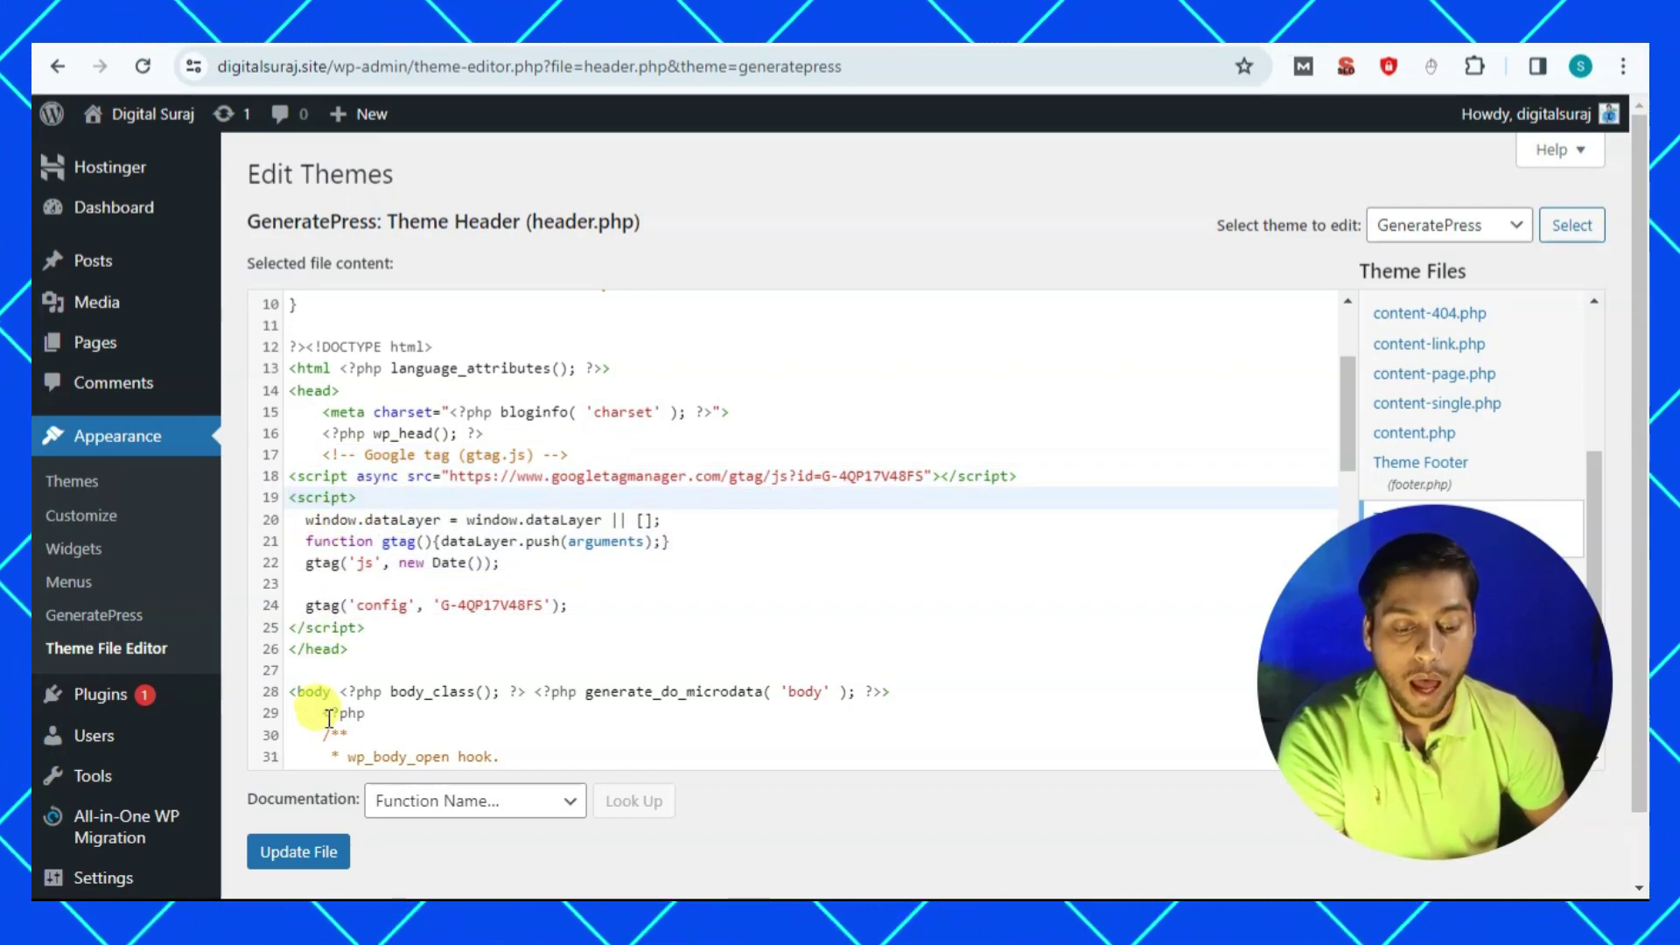
left_click(312, 856)
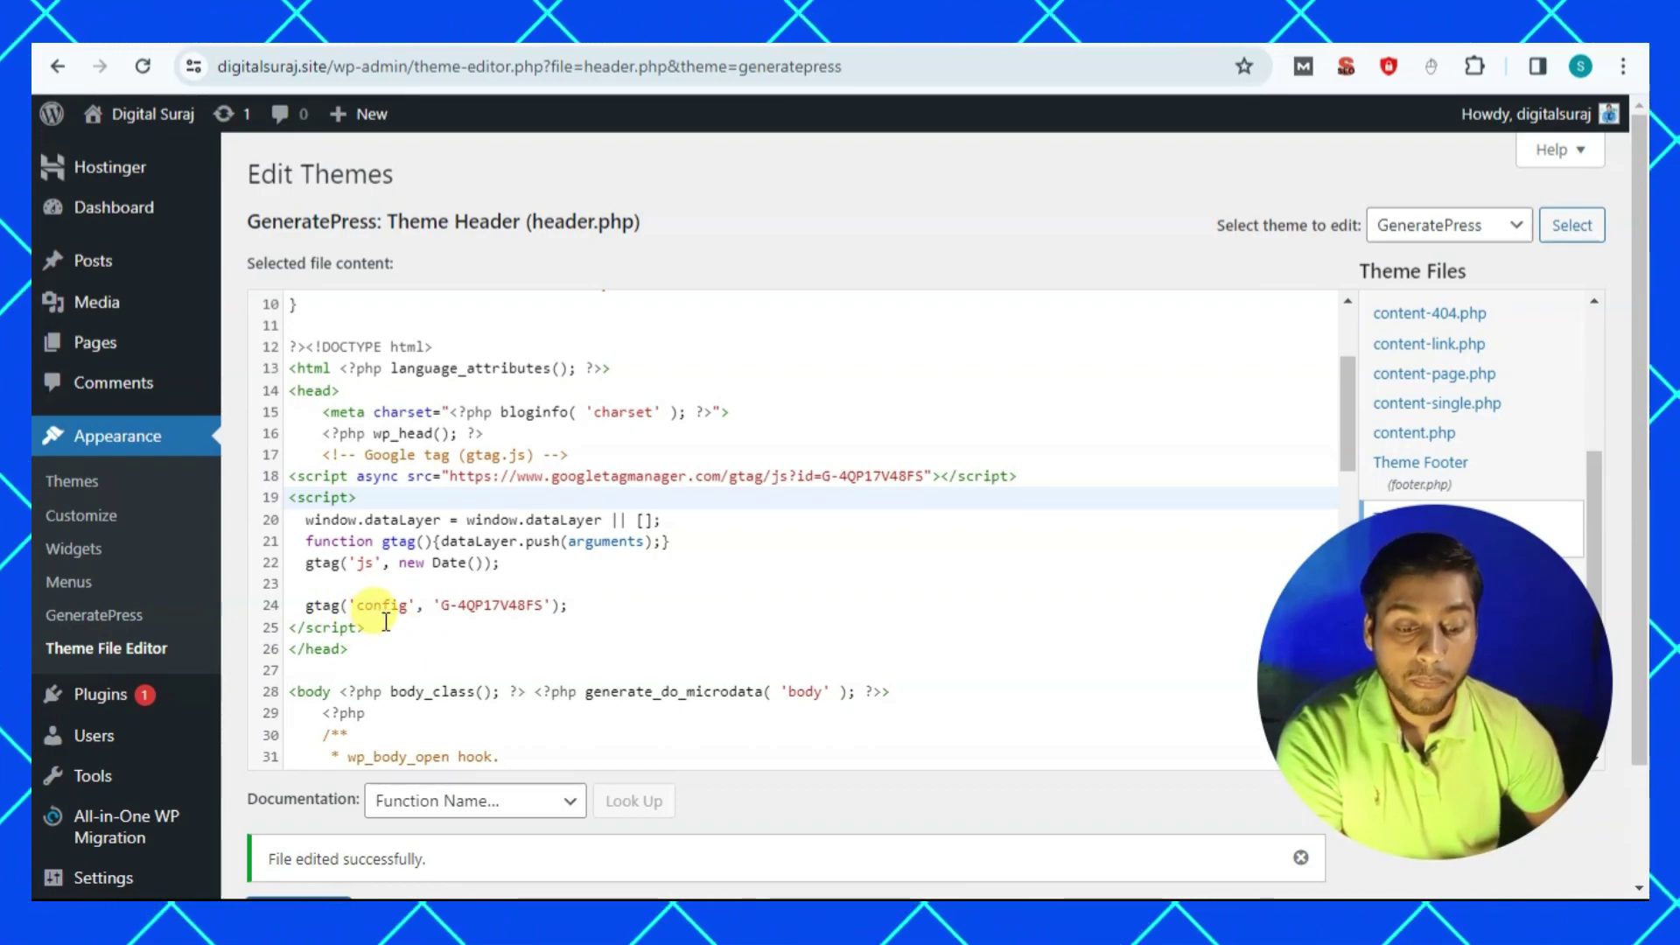
Delete the Google tag snippet from header.php, paste it back on a new line below wp_head(), and update the file.
left_click_drag(371, 627, 323, 456)
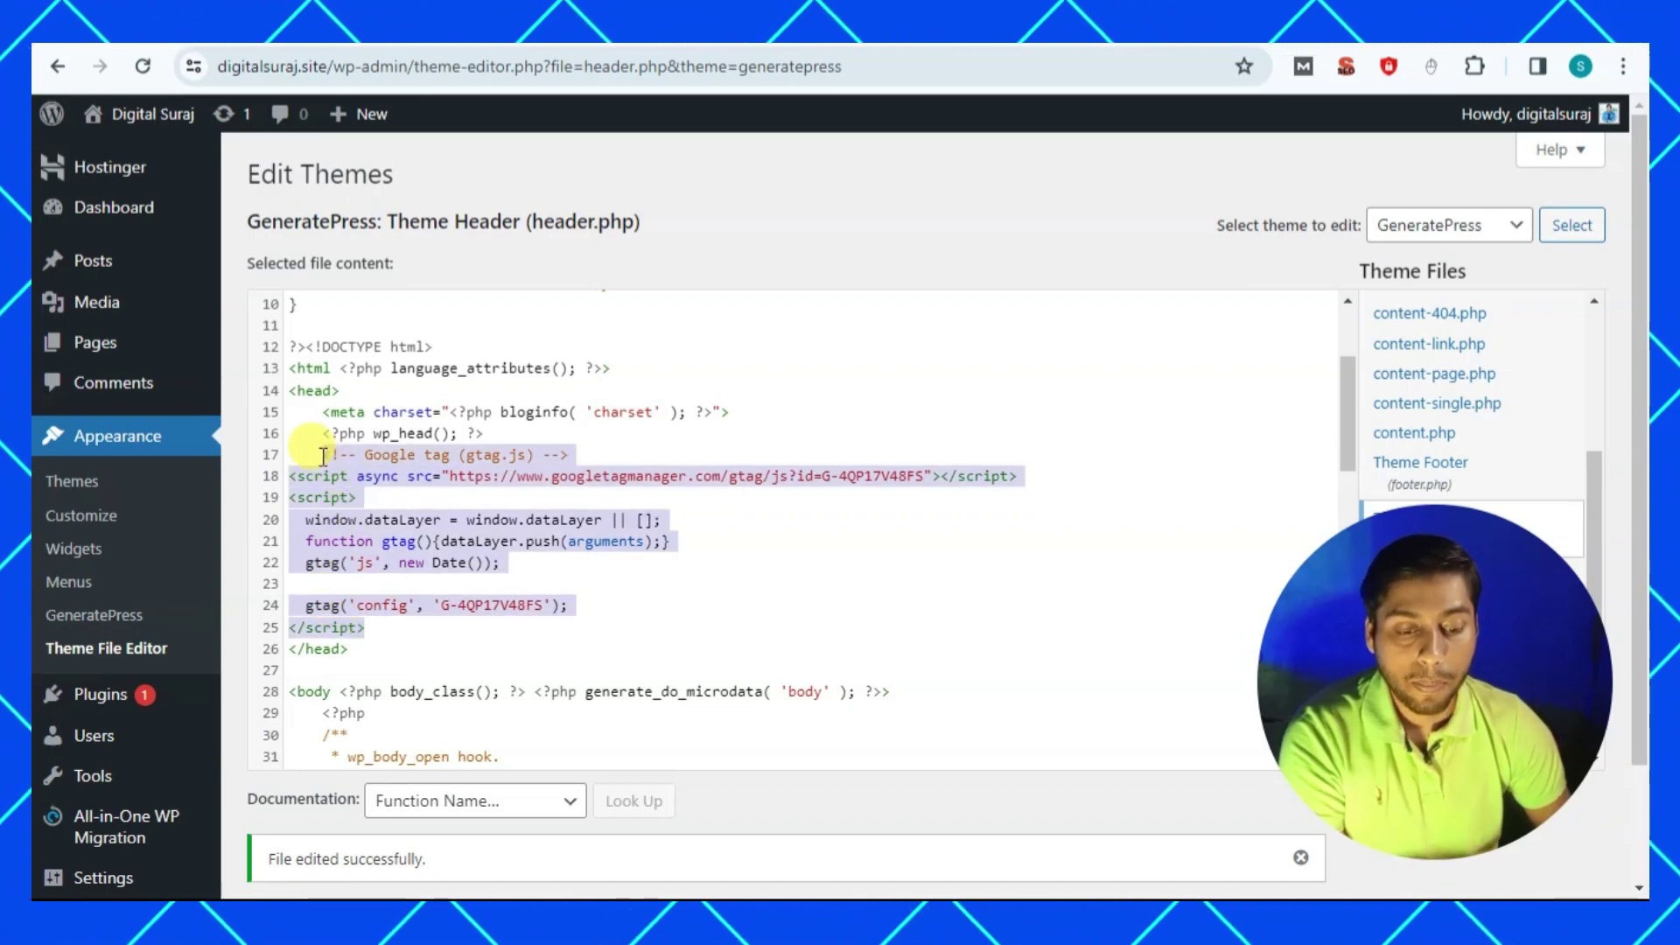
key("BackSpace")
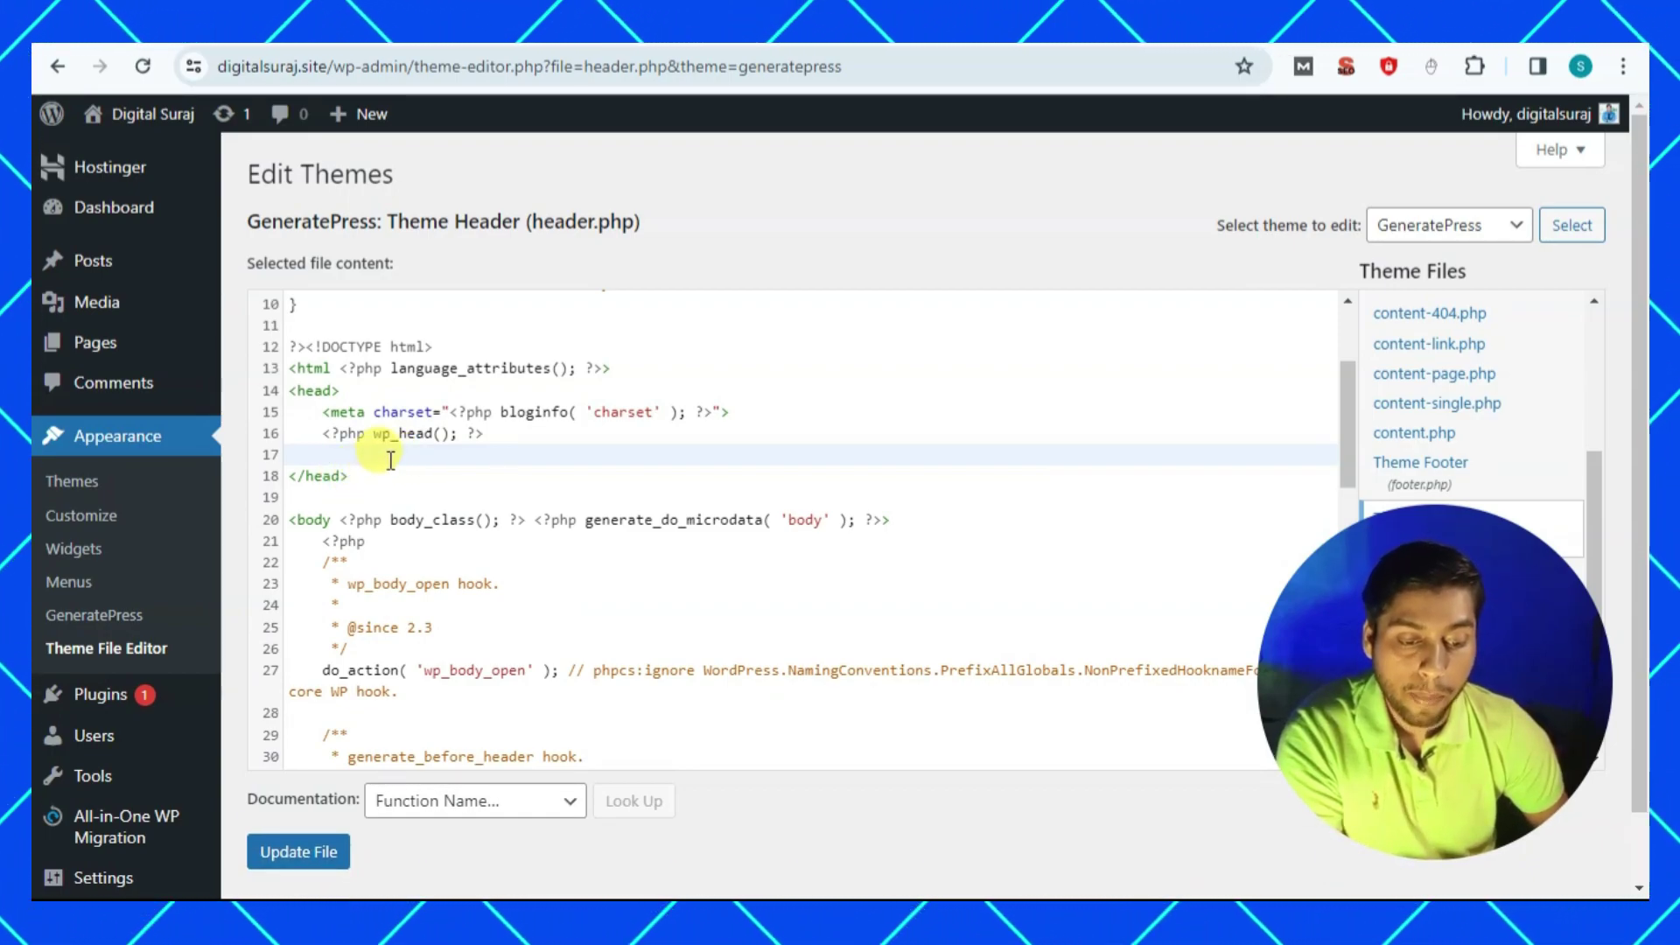
key("BackSpace")
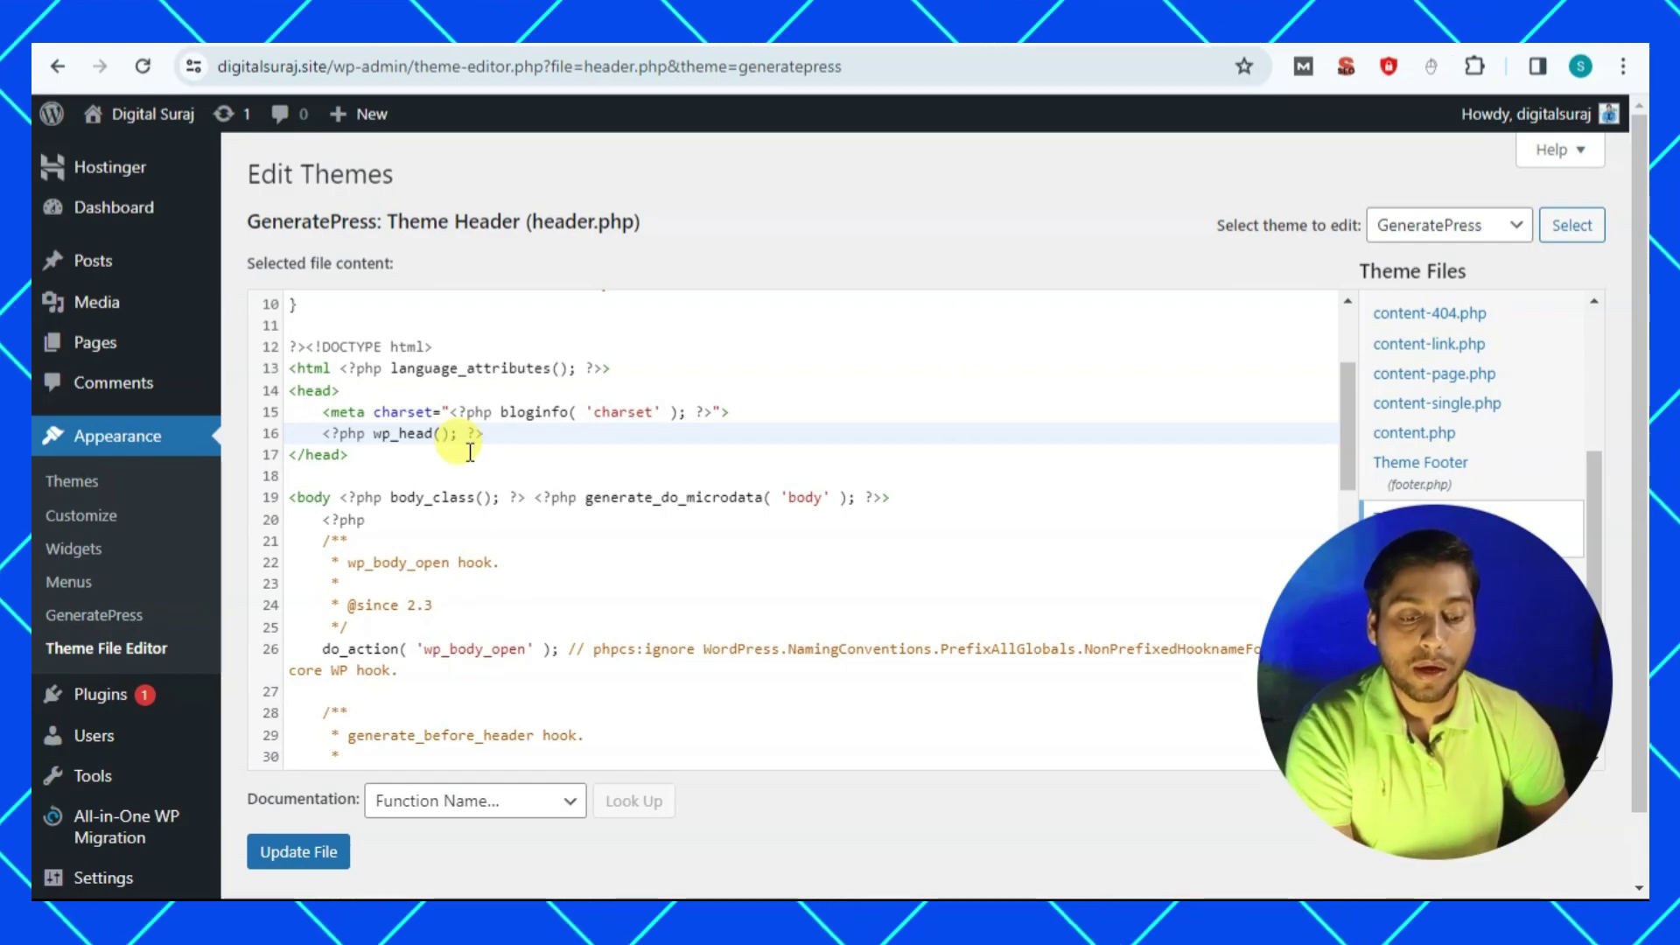
left_click(494, 437)
key("Return")
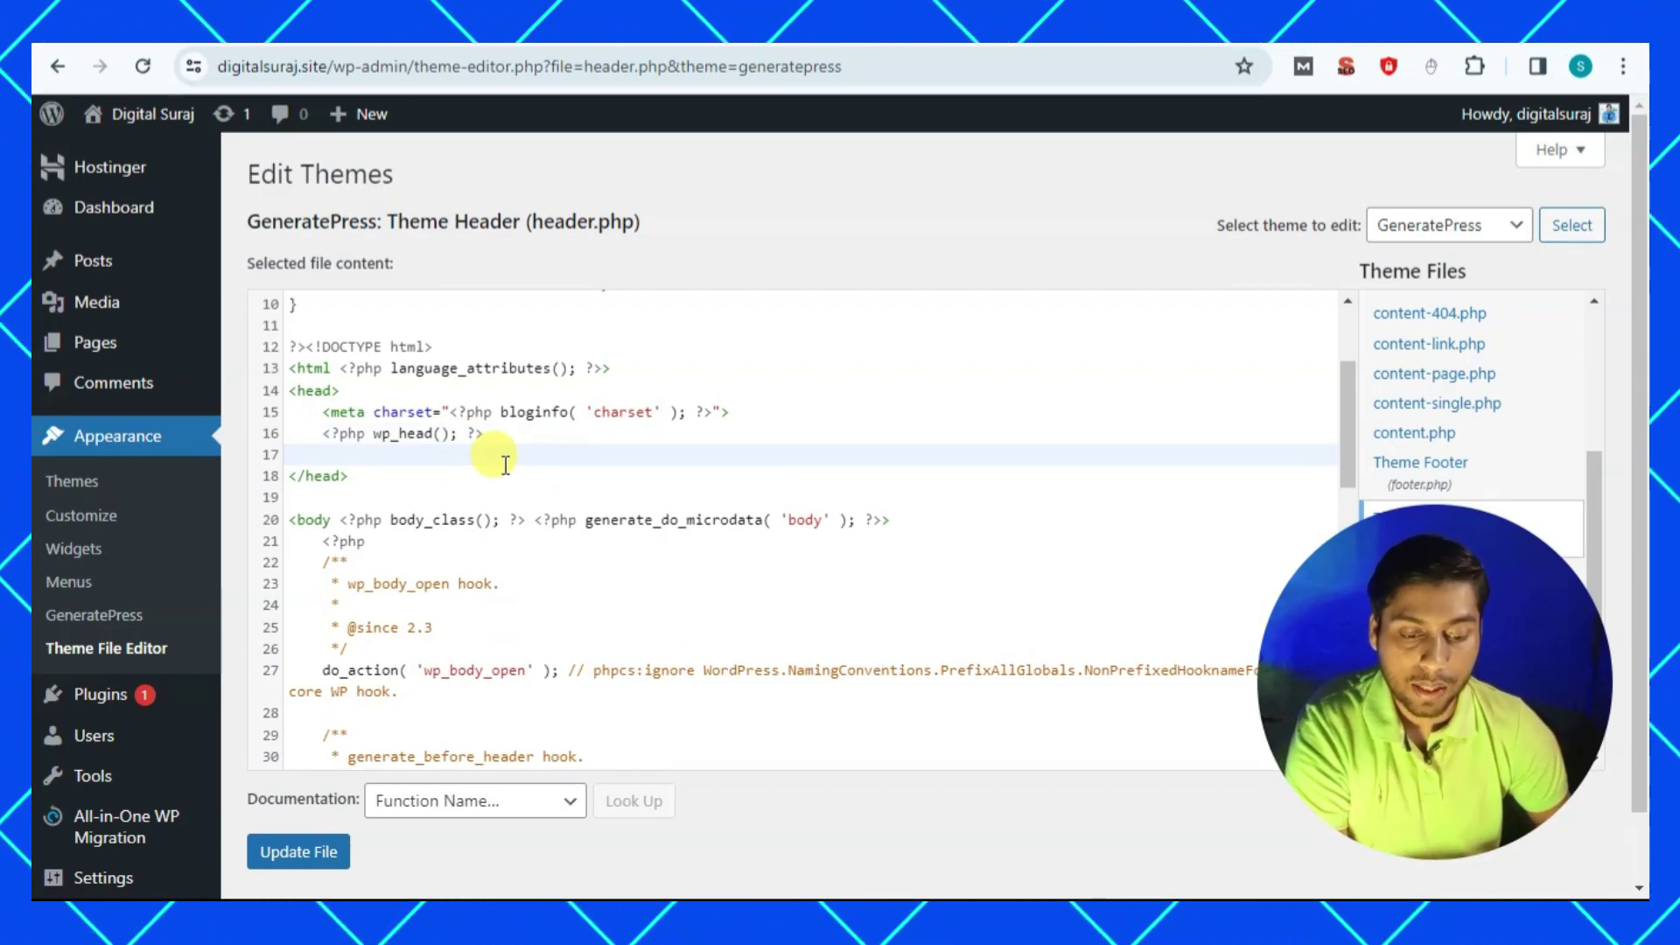
key("ctrl+v")
left_click(337, 844)
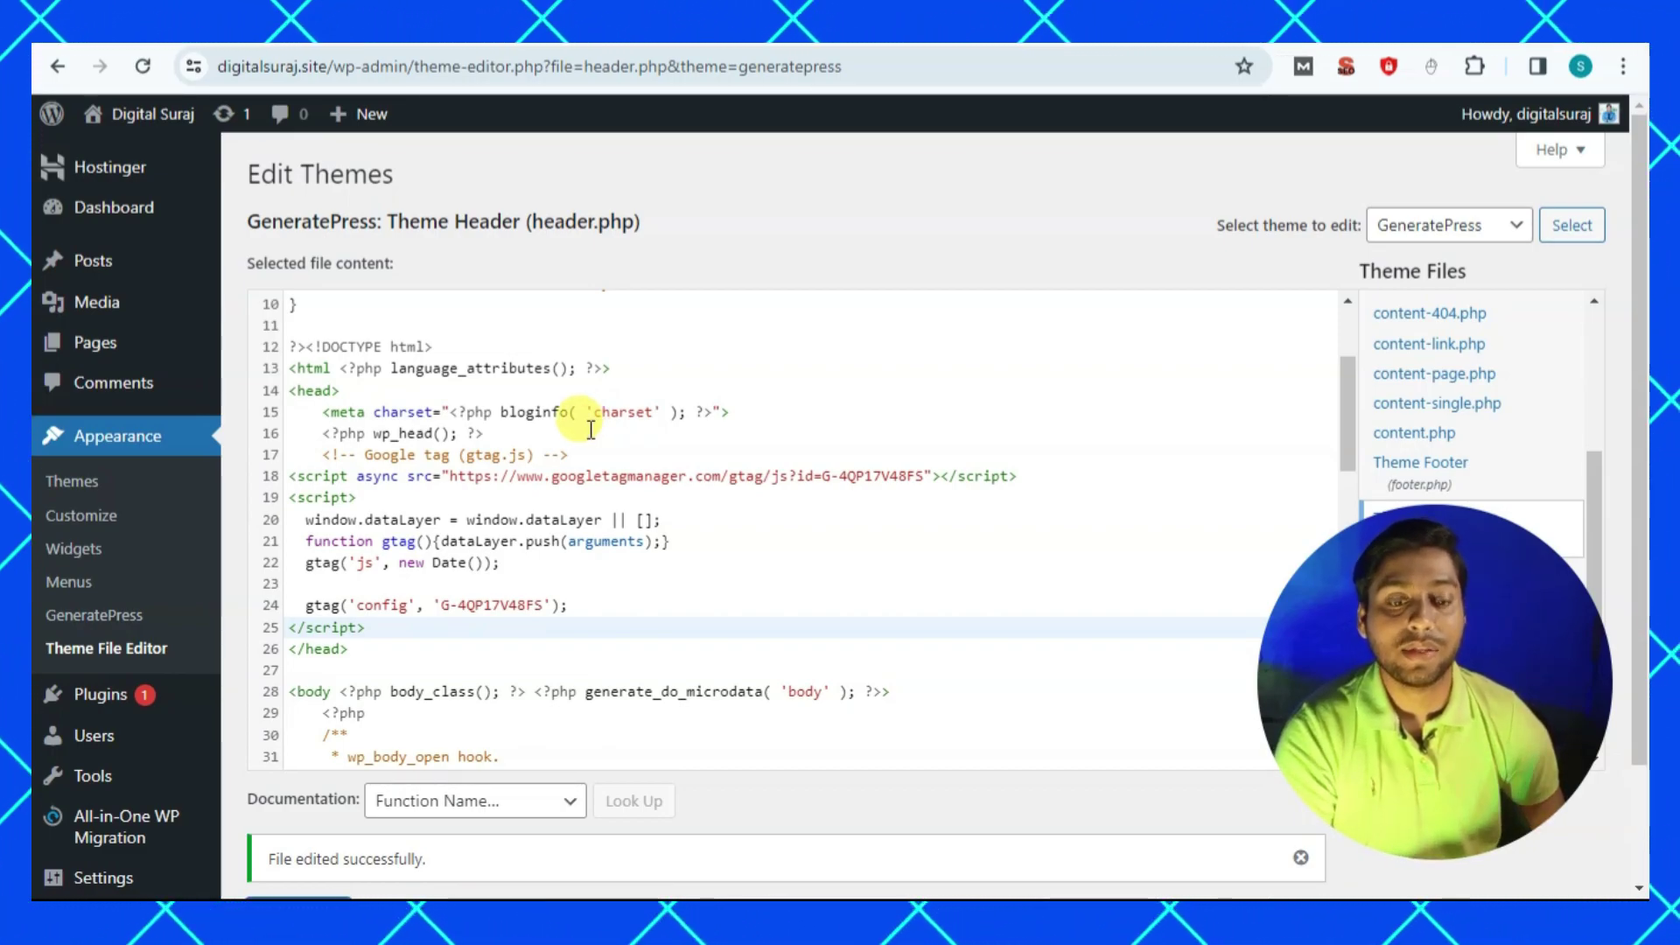
Search the plugin directory for hfcm, and install and activate the Header Footer Code Manager plugin.
scroll(757, 728, "down", 2)
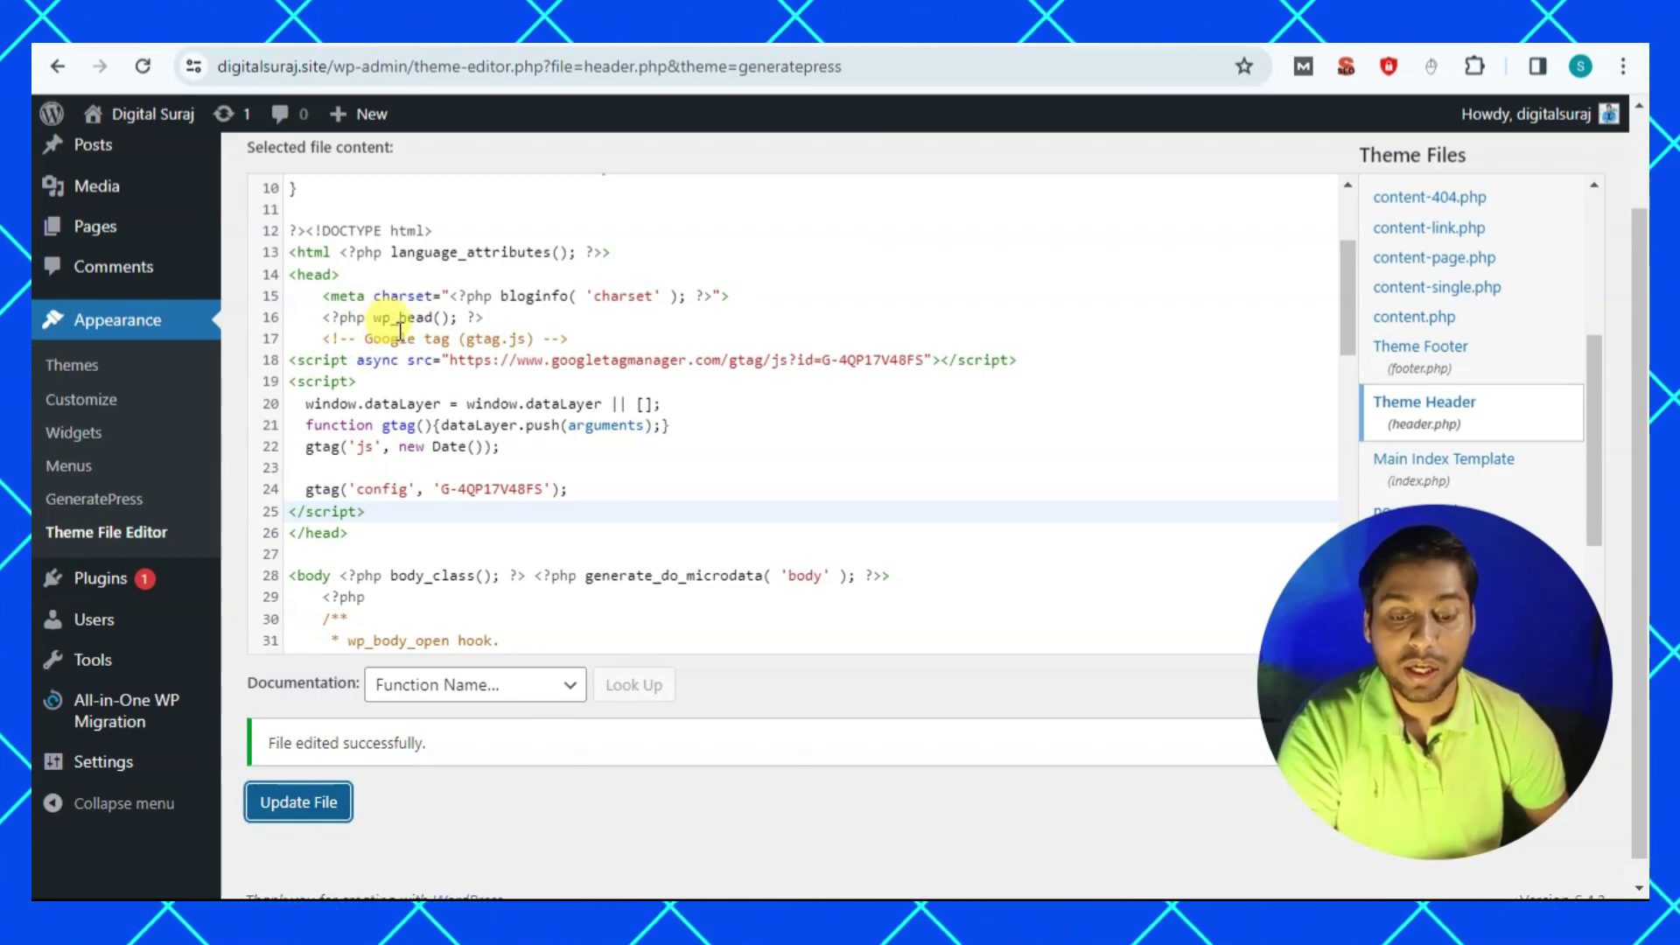
mouse_move(100, 578)
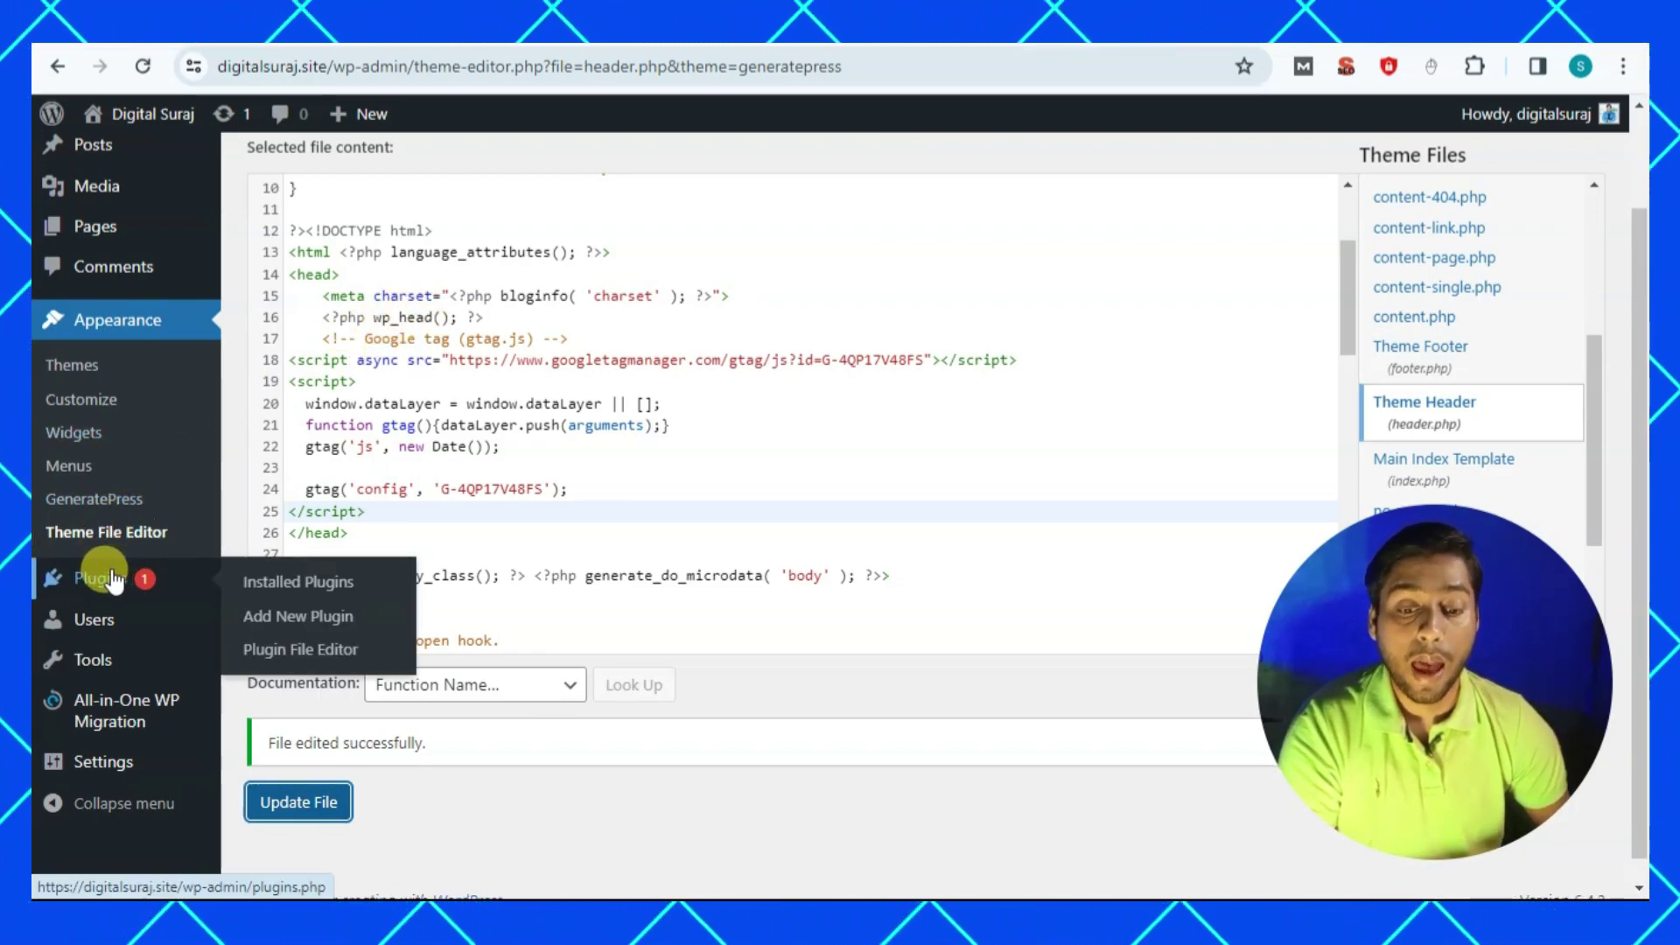
left_click(109, 584)
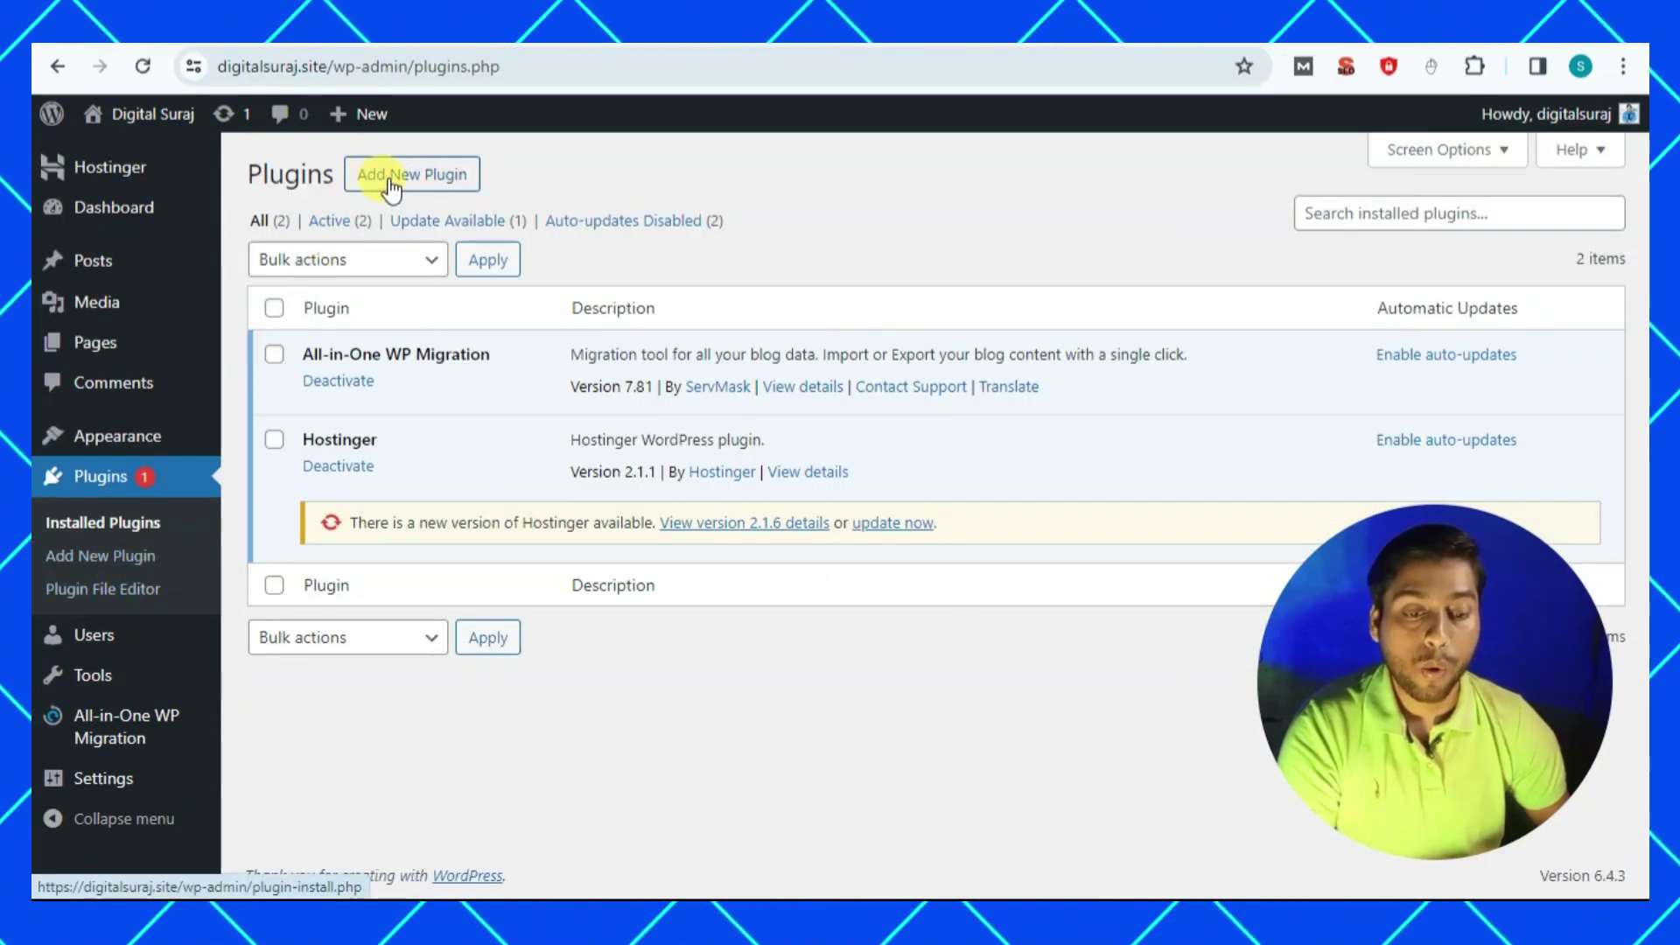
left_click(390, 186)
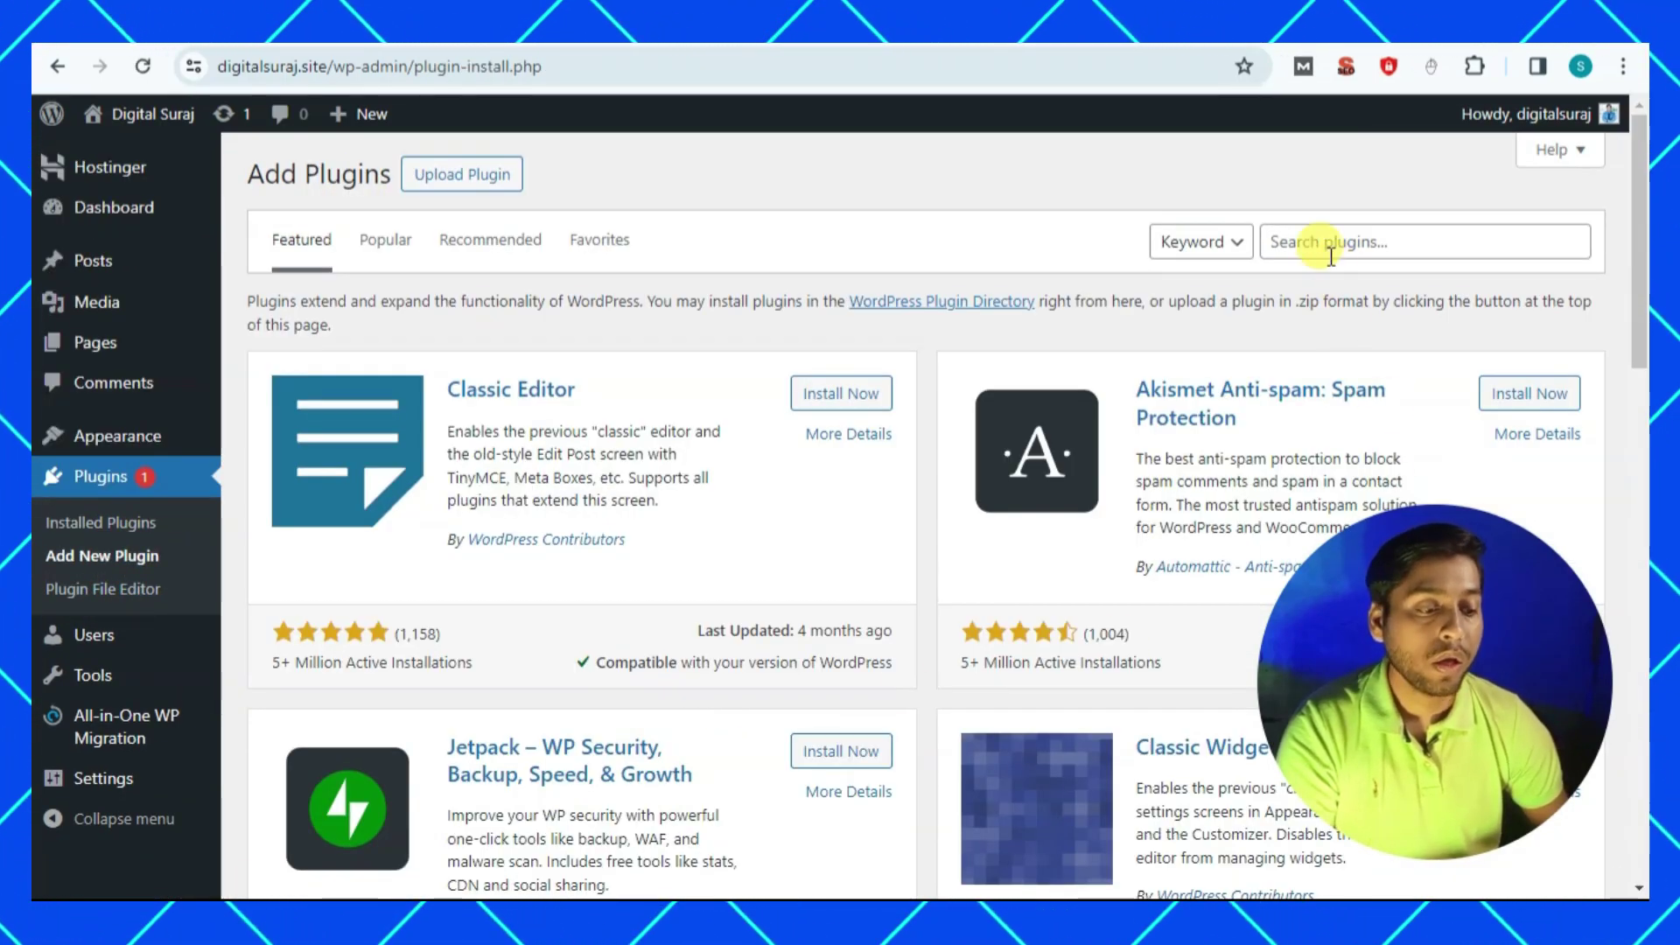
left_click(1330, 256)
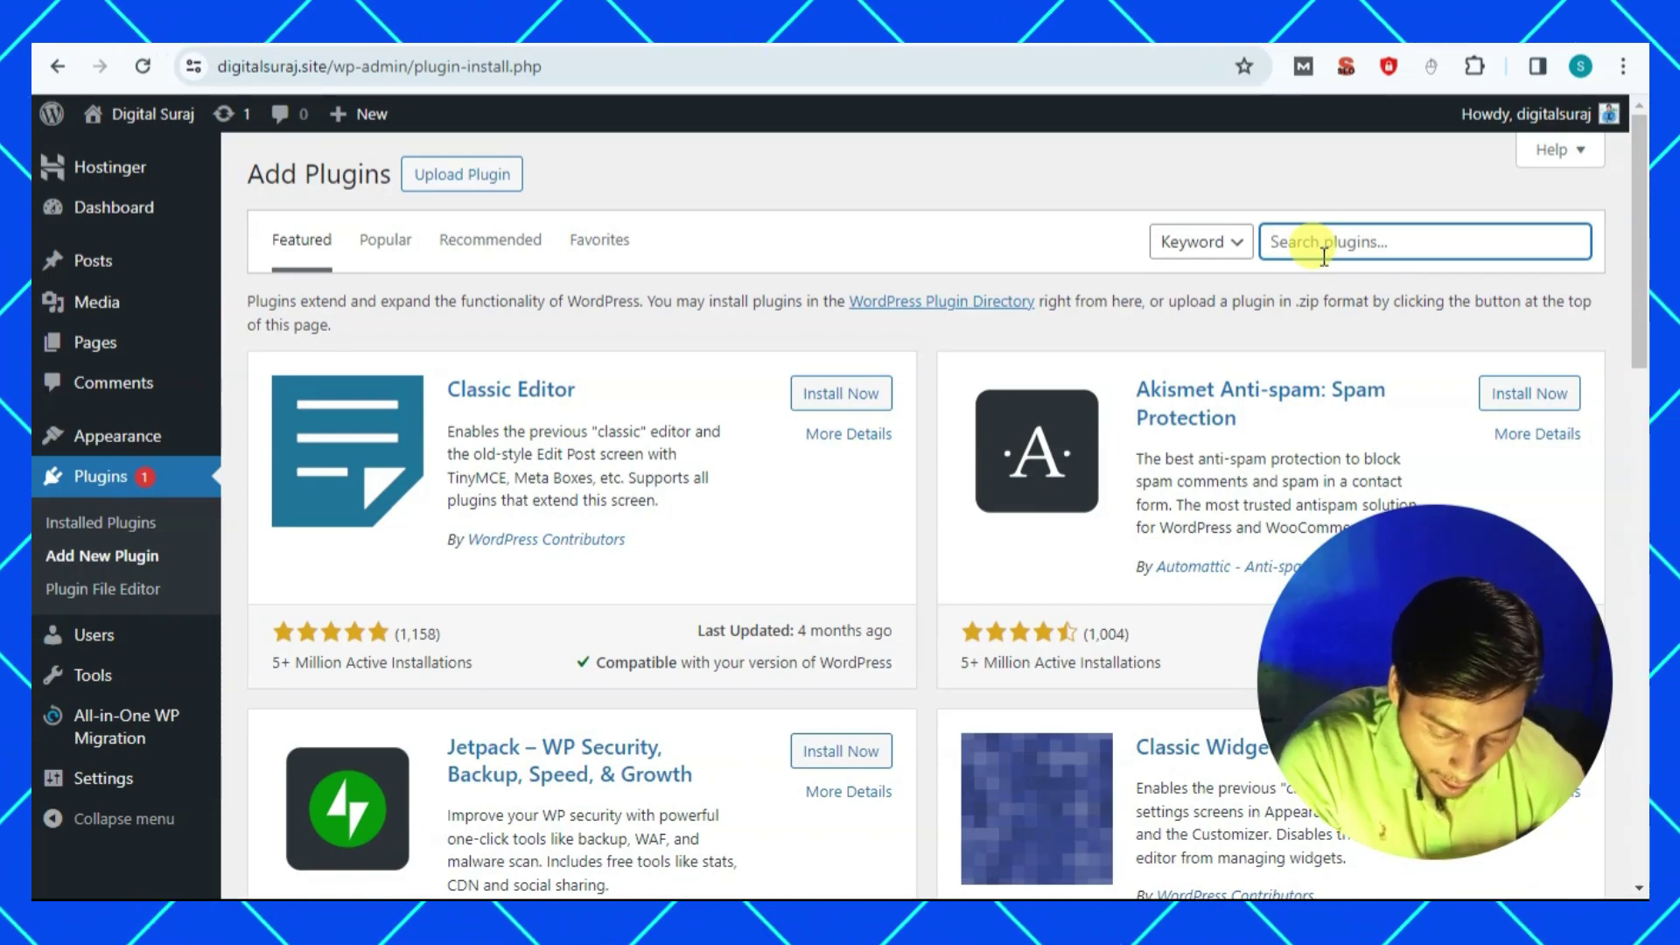
type("hfcm")
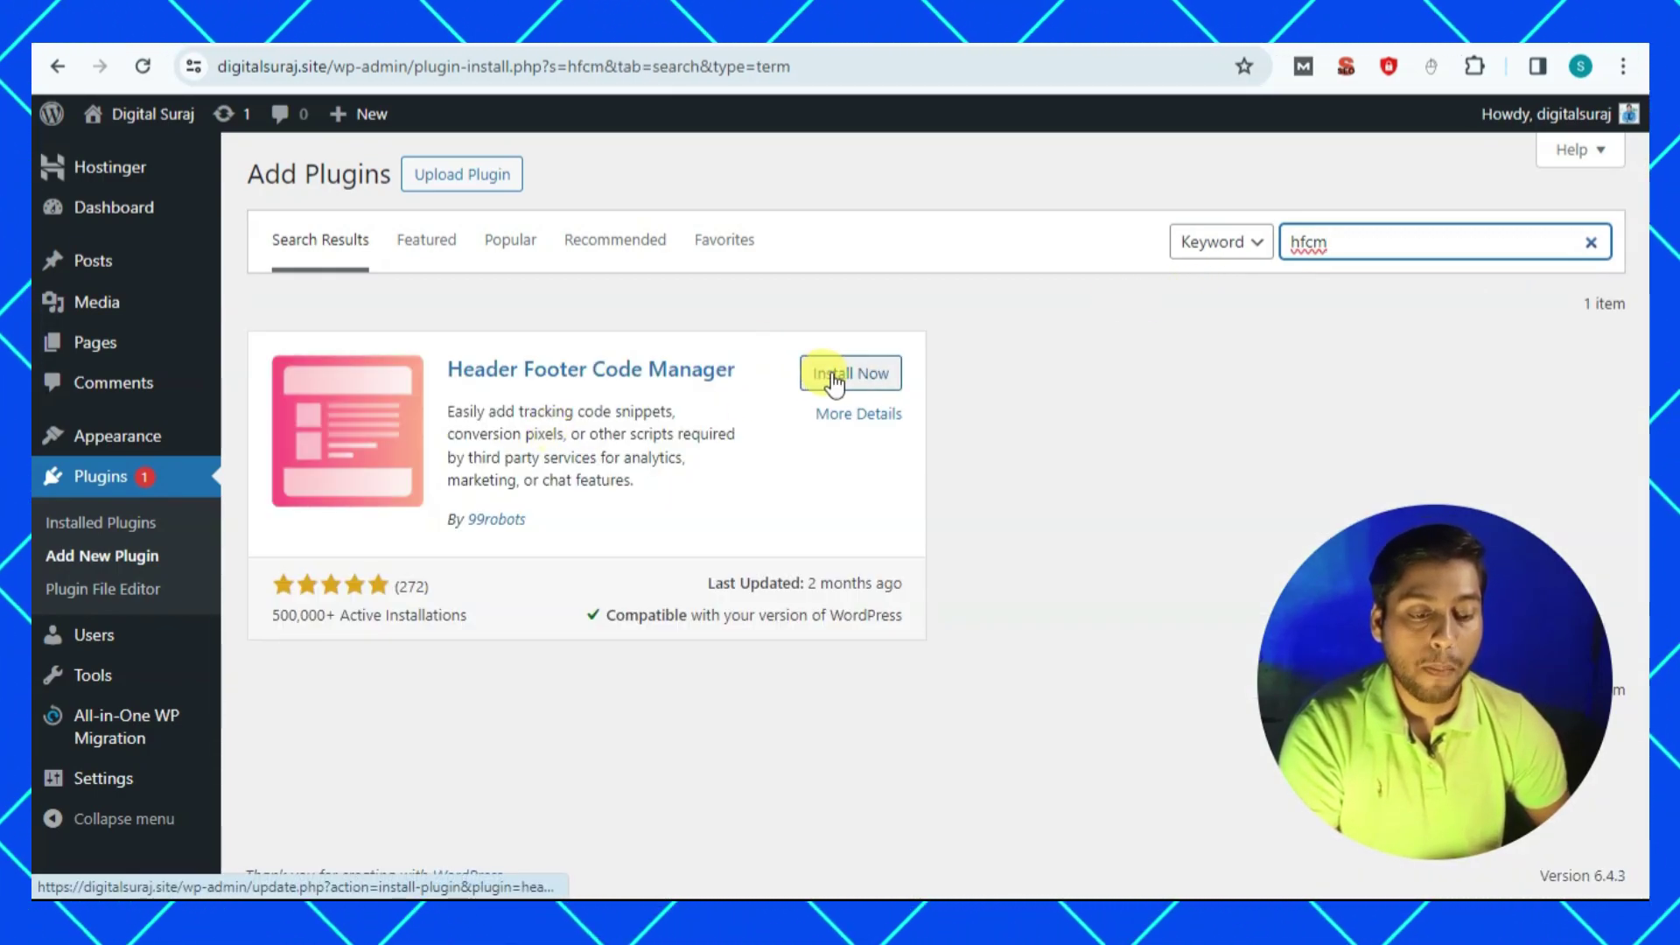
left_click(836, 381)
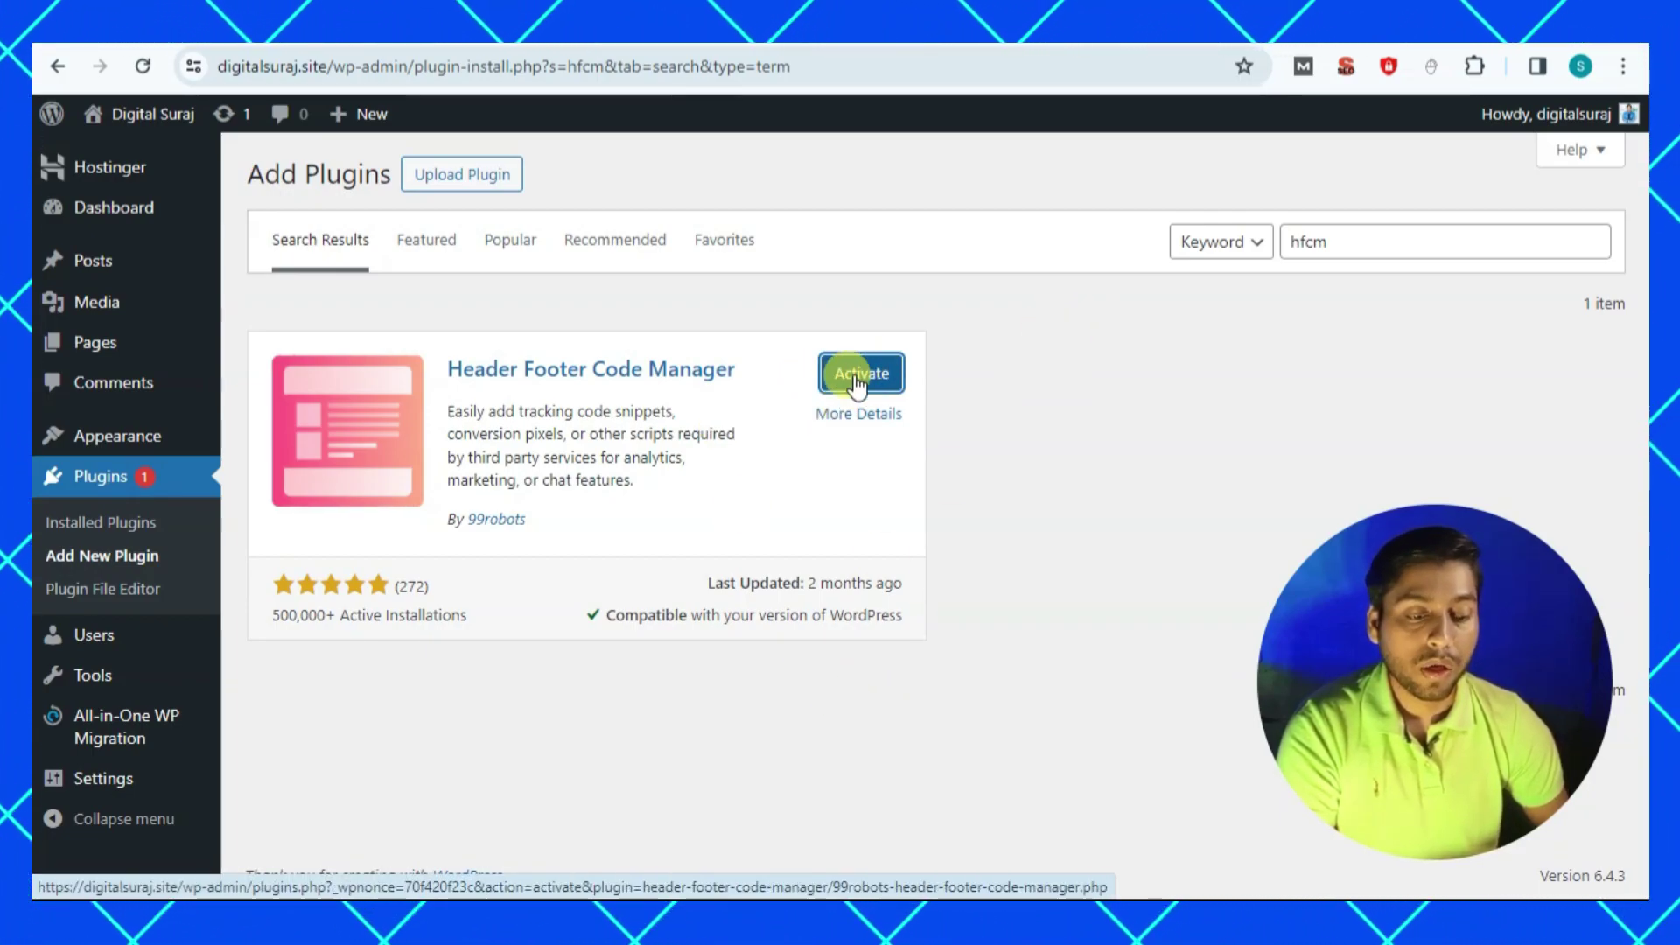
left_click(855, 382)
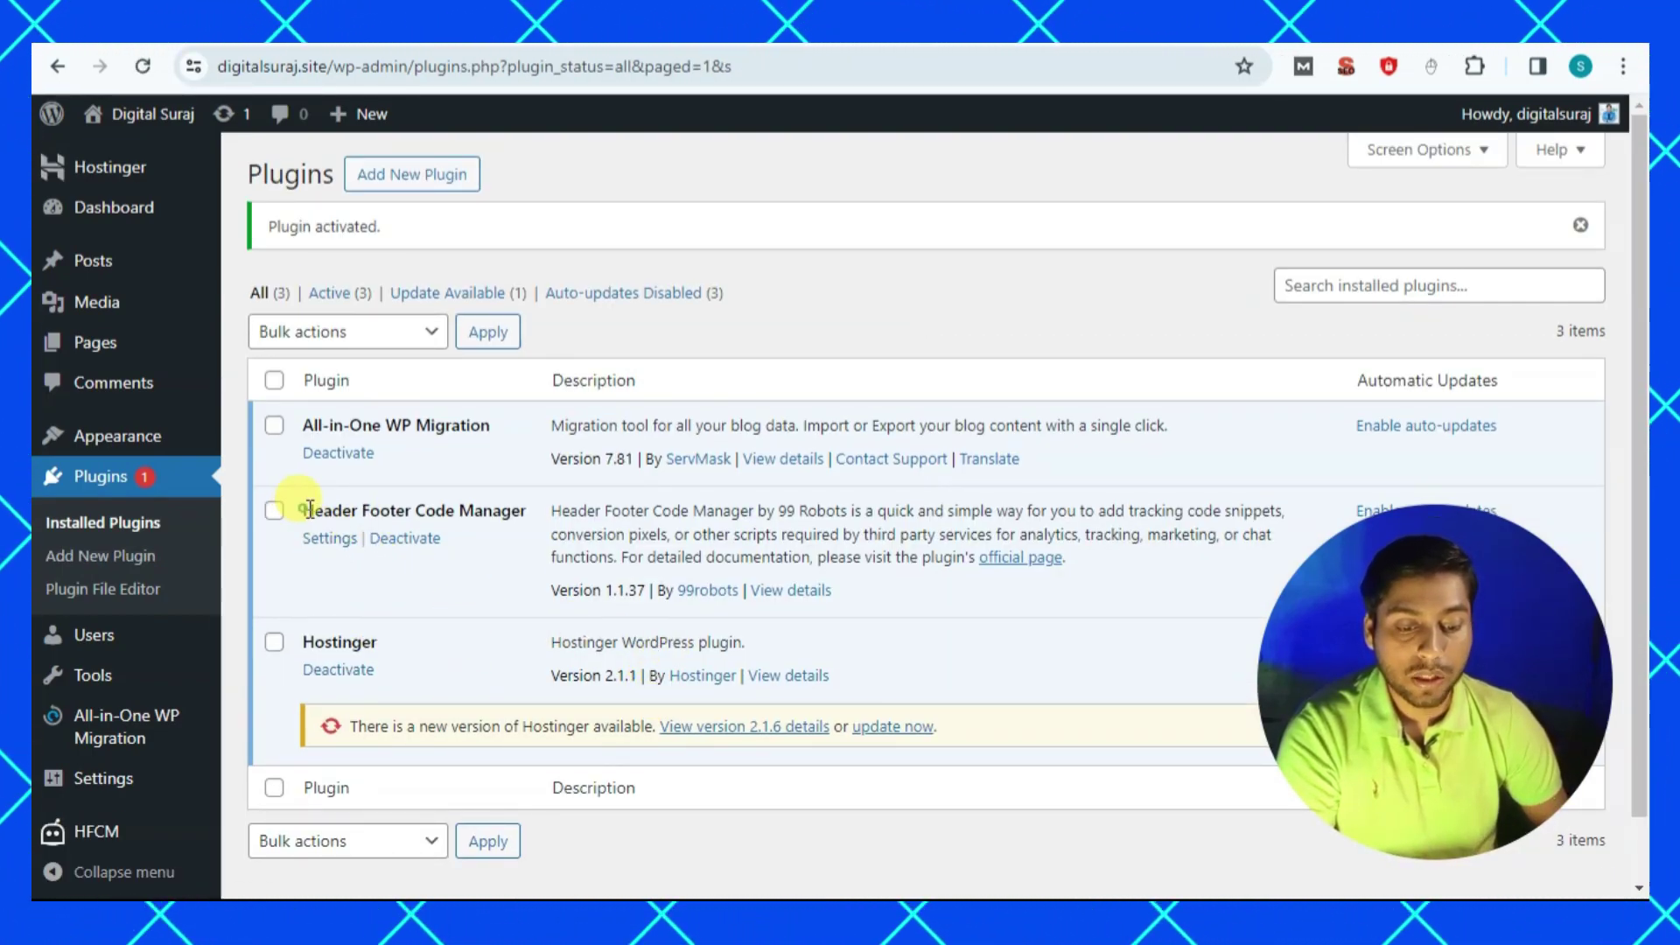
Highlight the Header Footer Code Manager name among the installed plugins and open the HFCM list of all snippets.
left_click_drag(301, 512, 539, 509)
scroll(1643, 524, "down", 1)
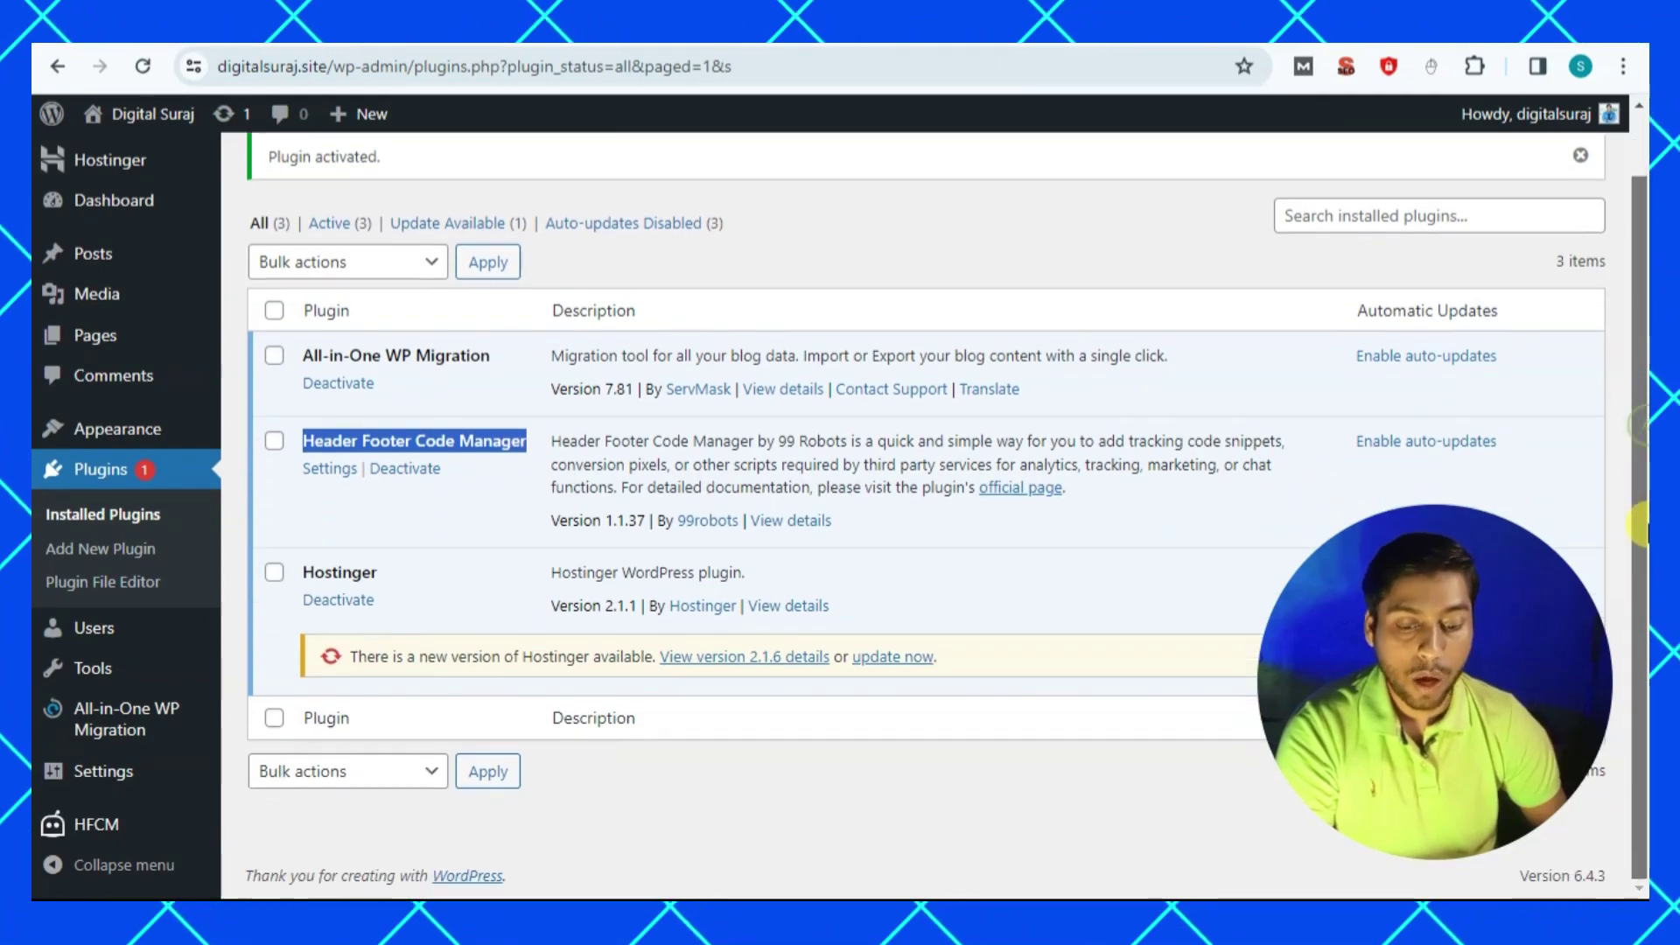
mouse_move(113, 831)
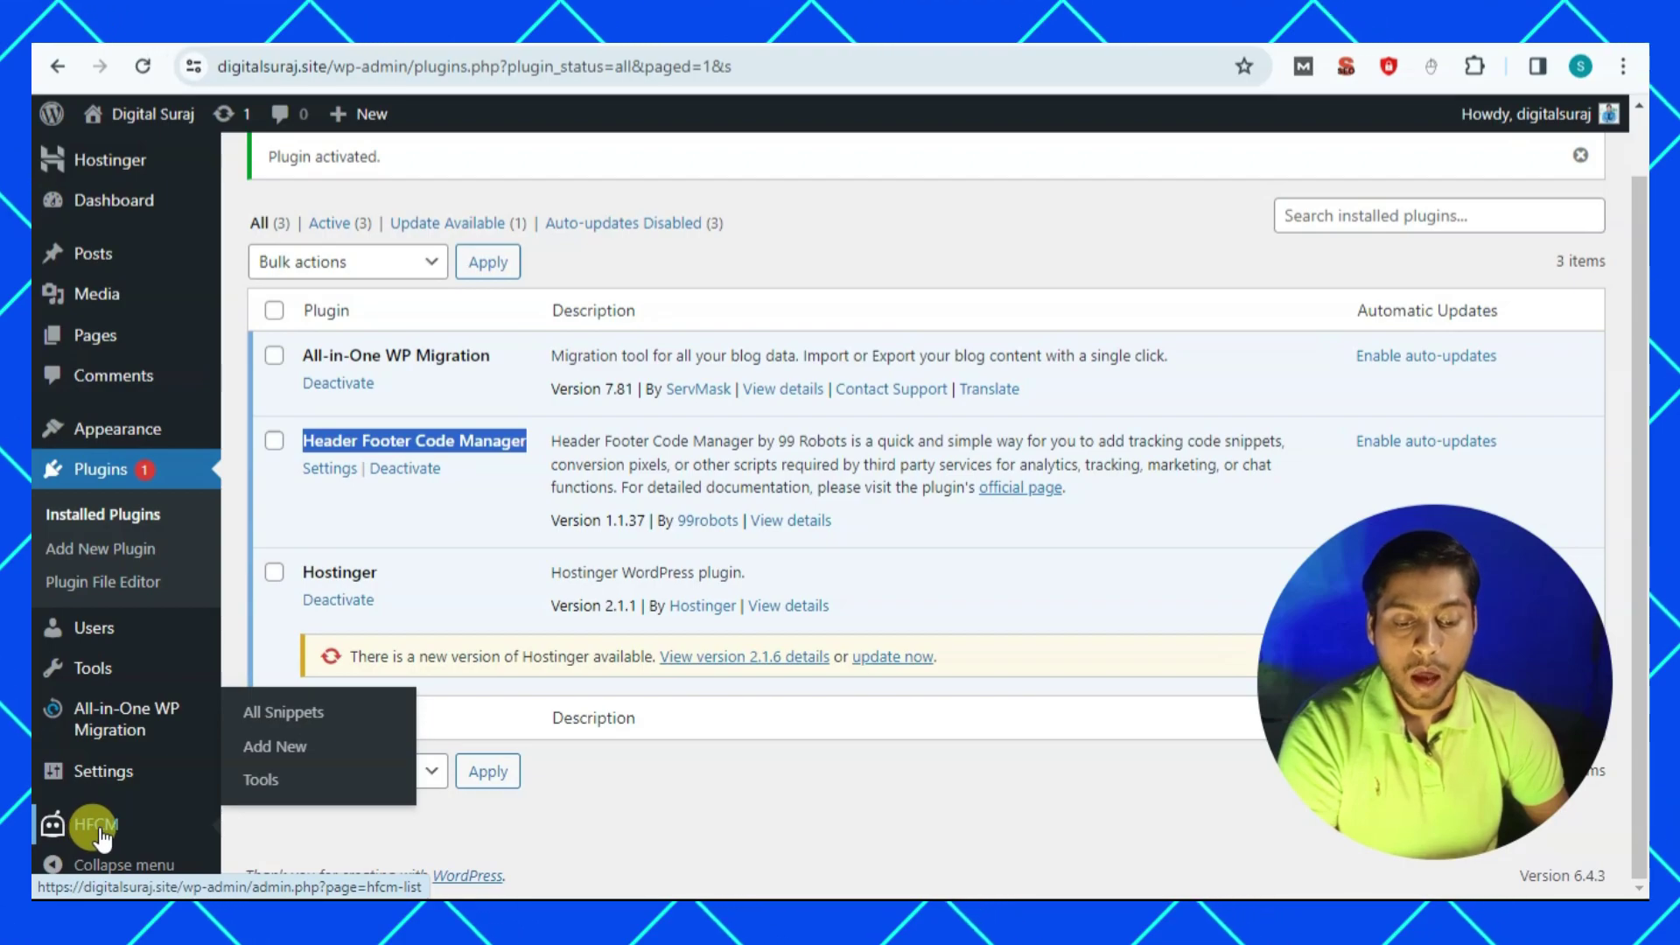
left_click(308, 714)
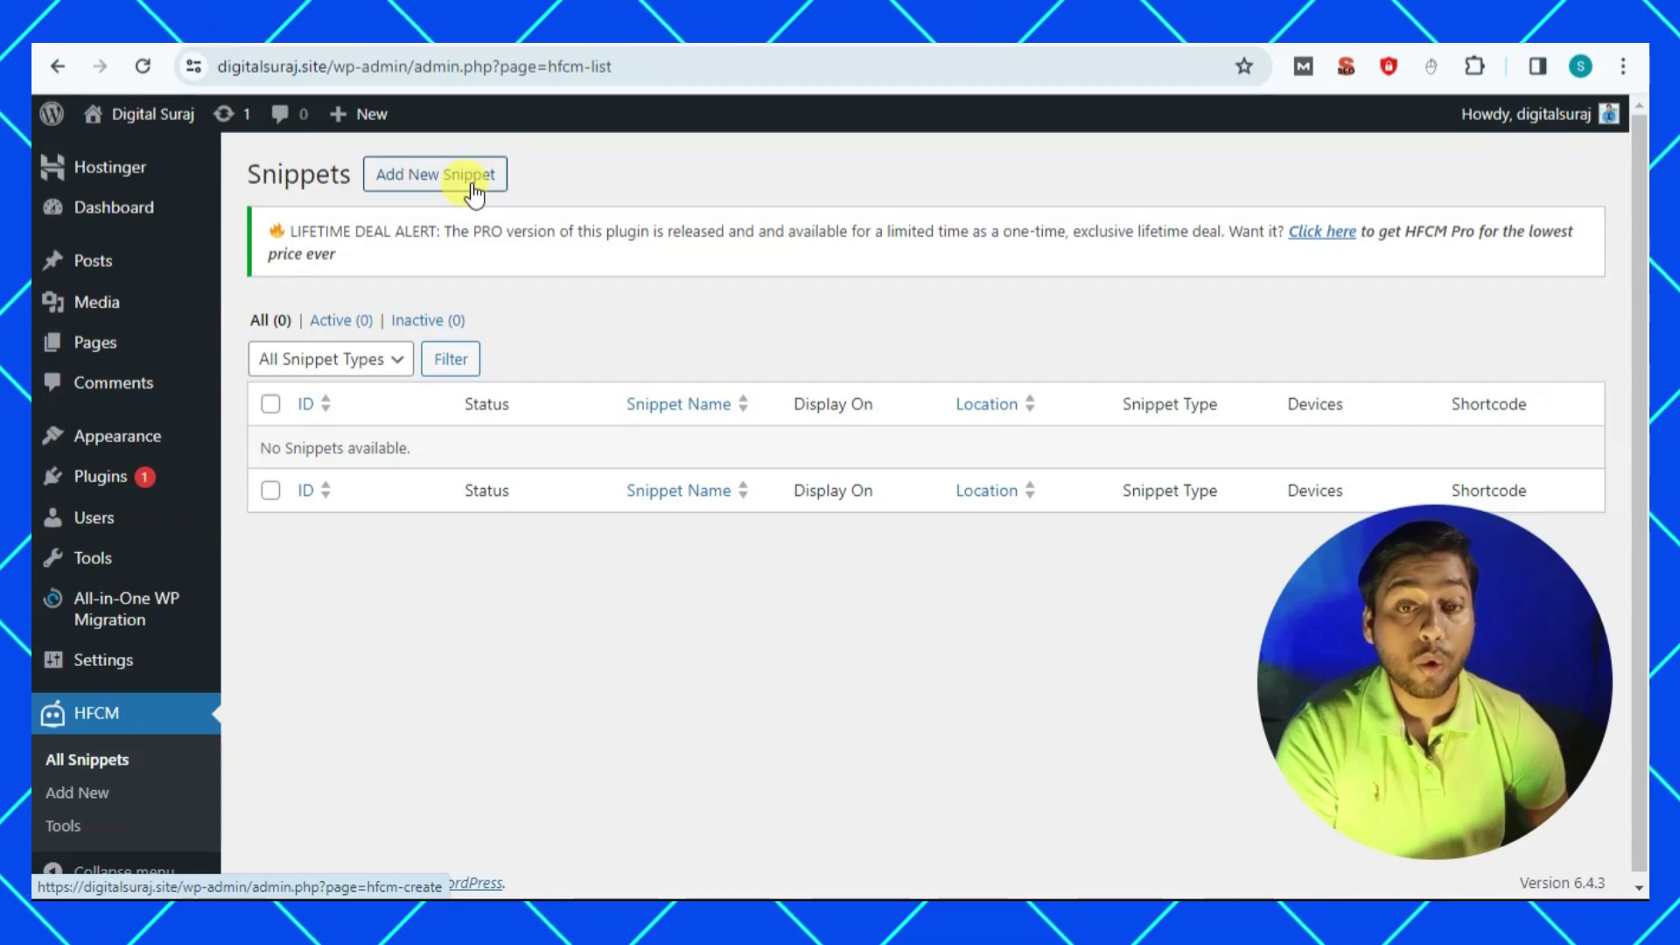
Add a new snippet named Google Analytics and highlight its name in the snippet form.
left_click(392, 195)
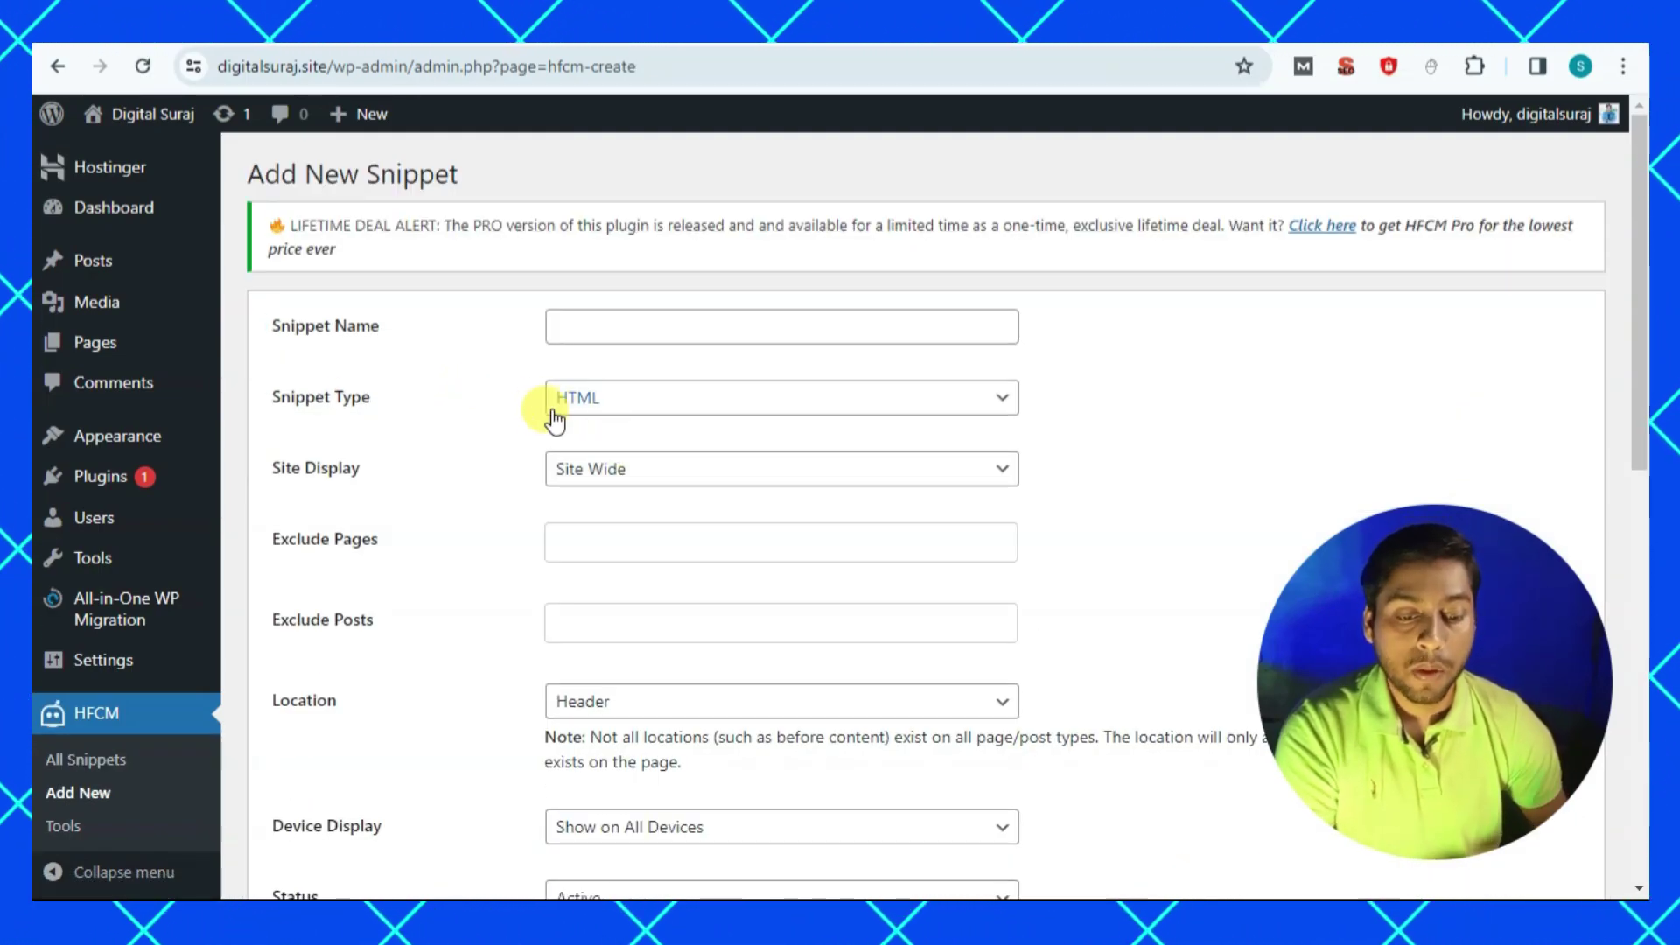
left_click(662, 328)
left_click(700, 382)
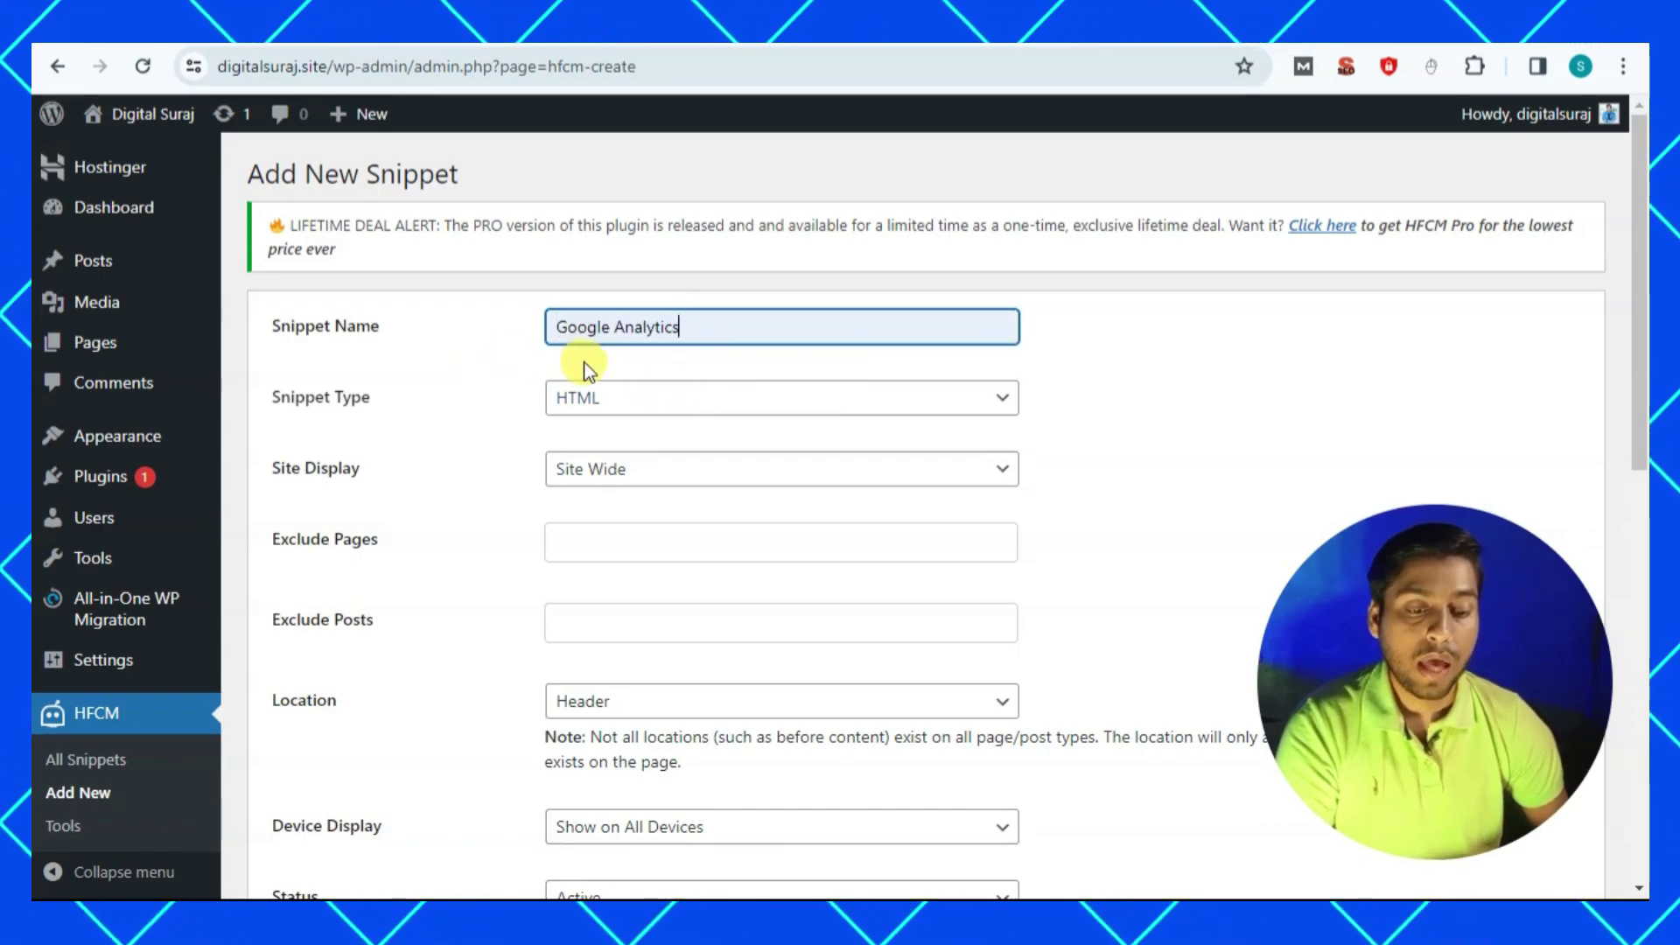
left_click_drag(686, 328, 553, 357)
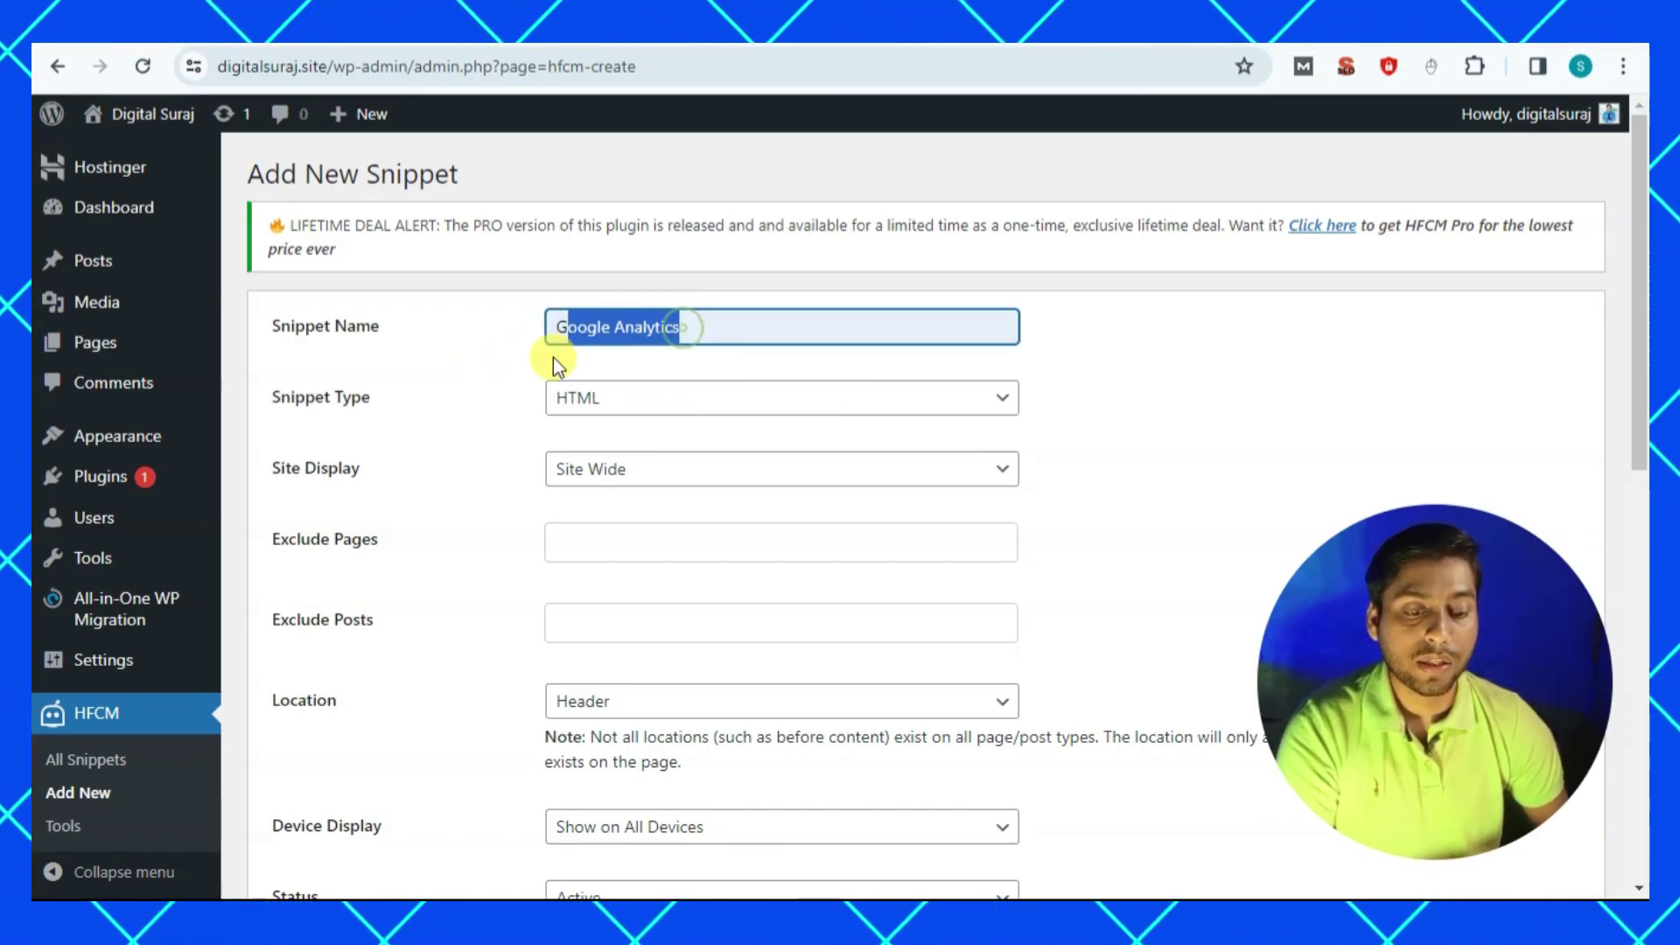
left_click(500, 354)
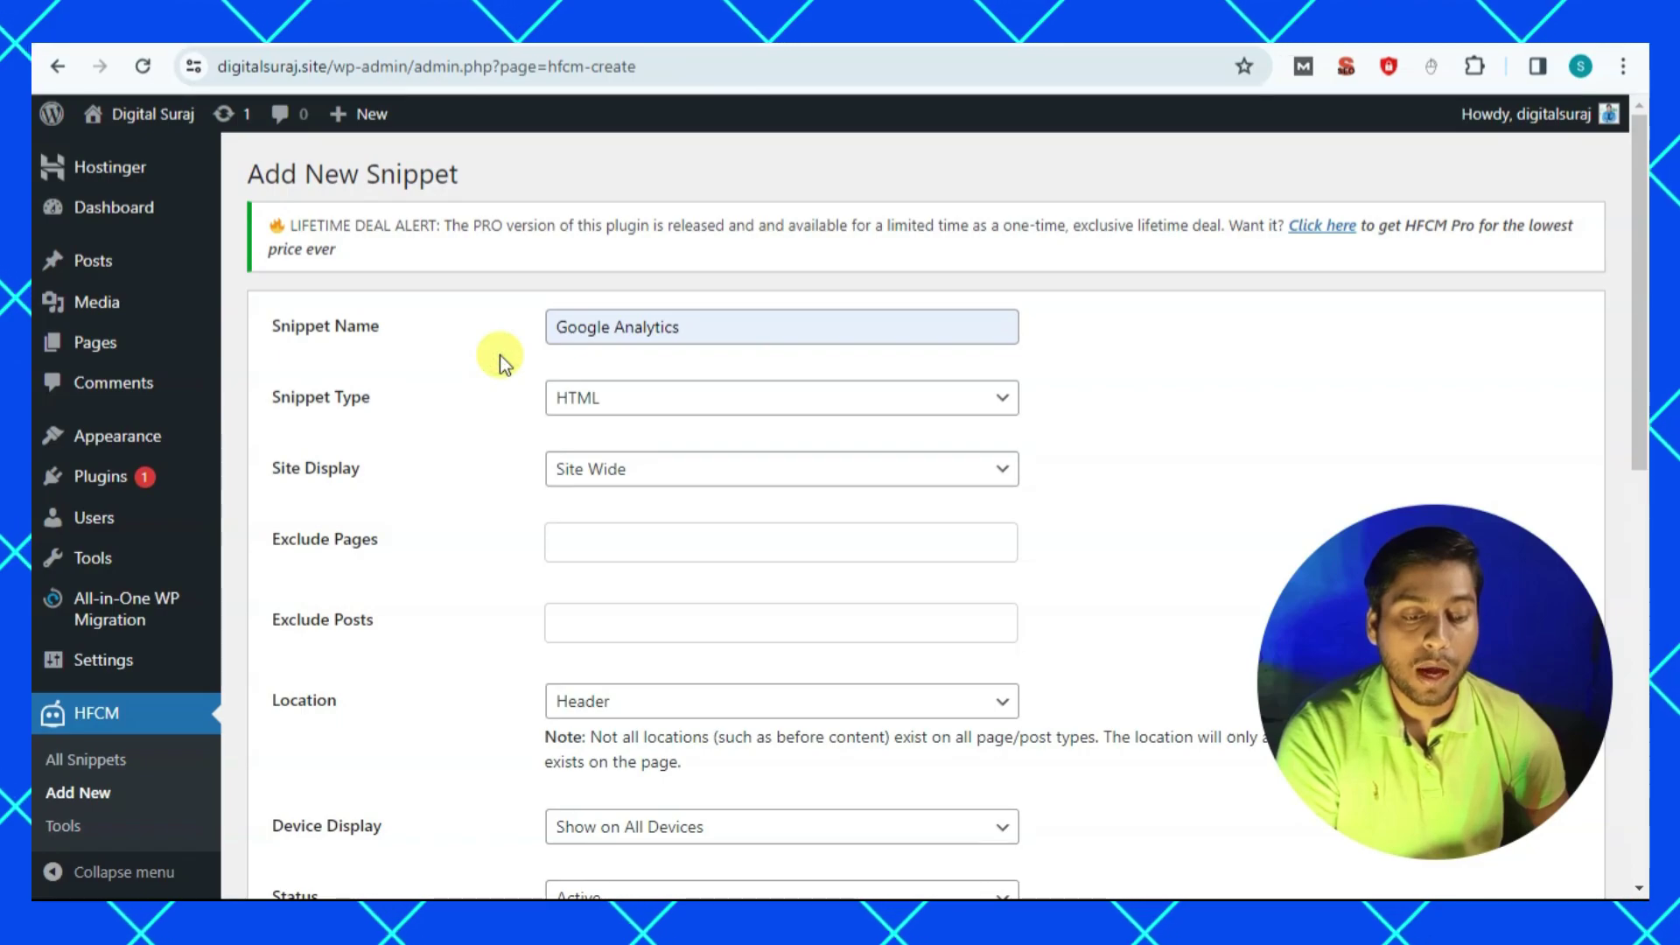
left_click_drag(680, 328, 518, 353)
left_click(553, 346)
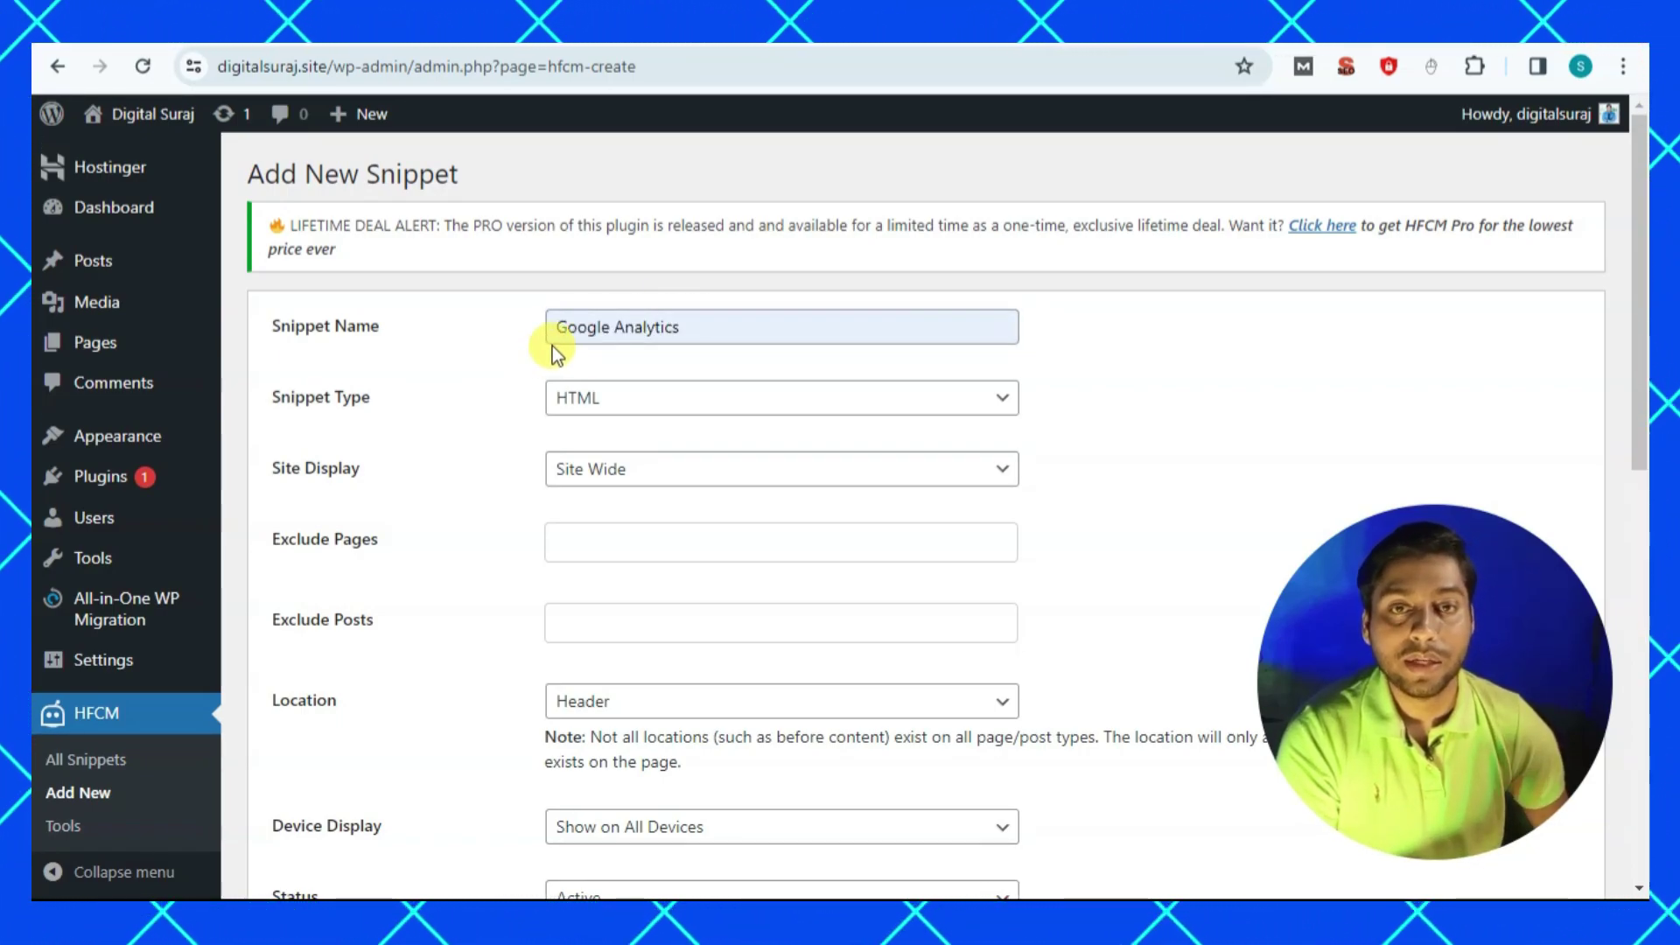
Set the snippet type to HTML and the location to Header, and check the page and post exclusion fields.
left_click(628, 399)
left_click(579, 429)
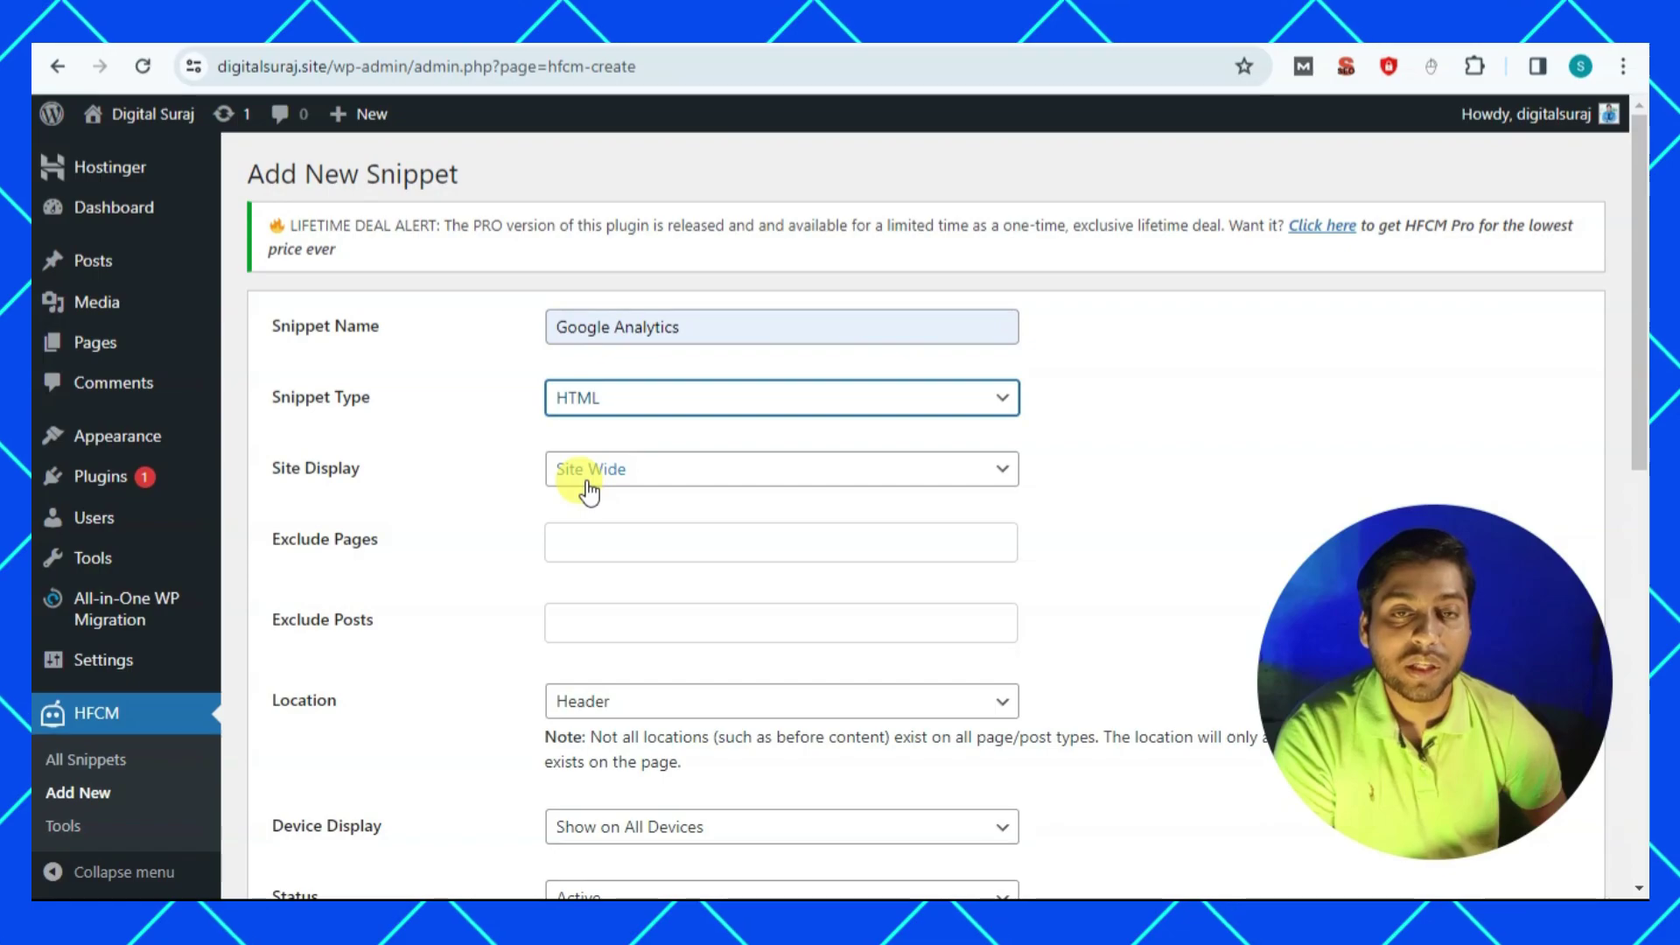
left_click_drag(1640, 315, 1640, 363)
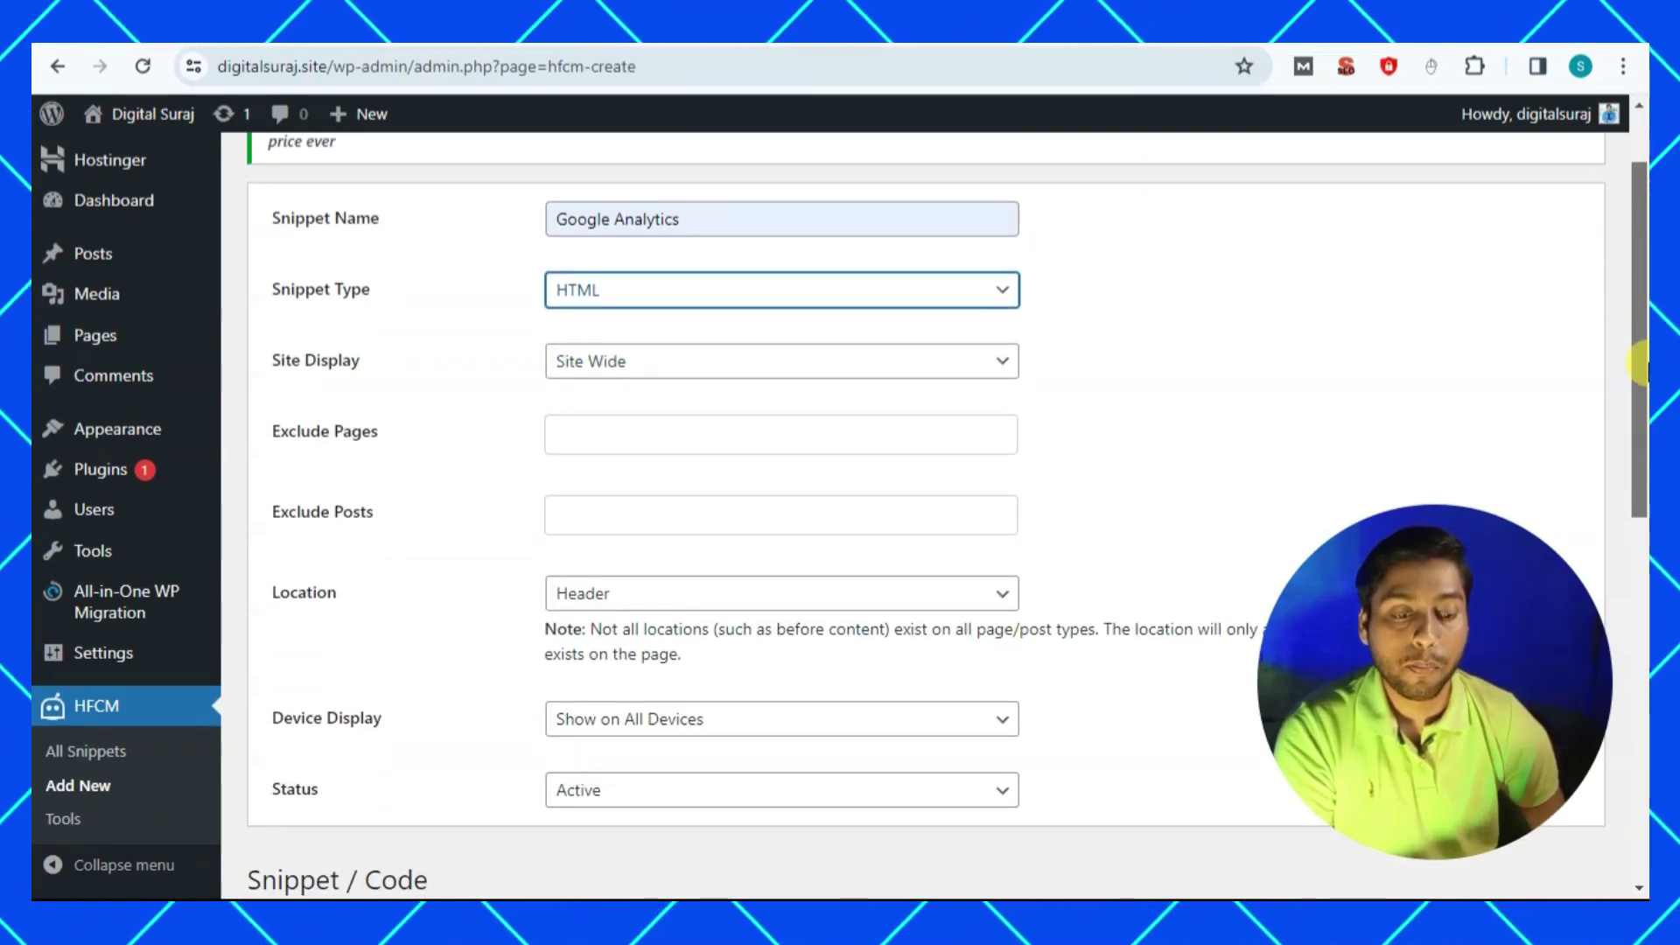
left_click_drag(1639, 363, 1640, 458)
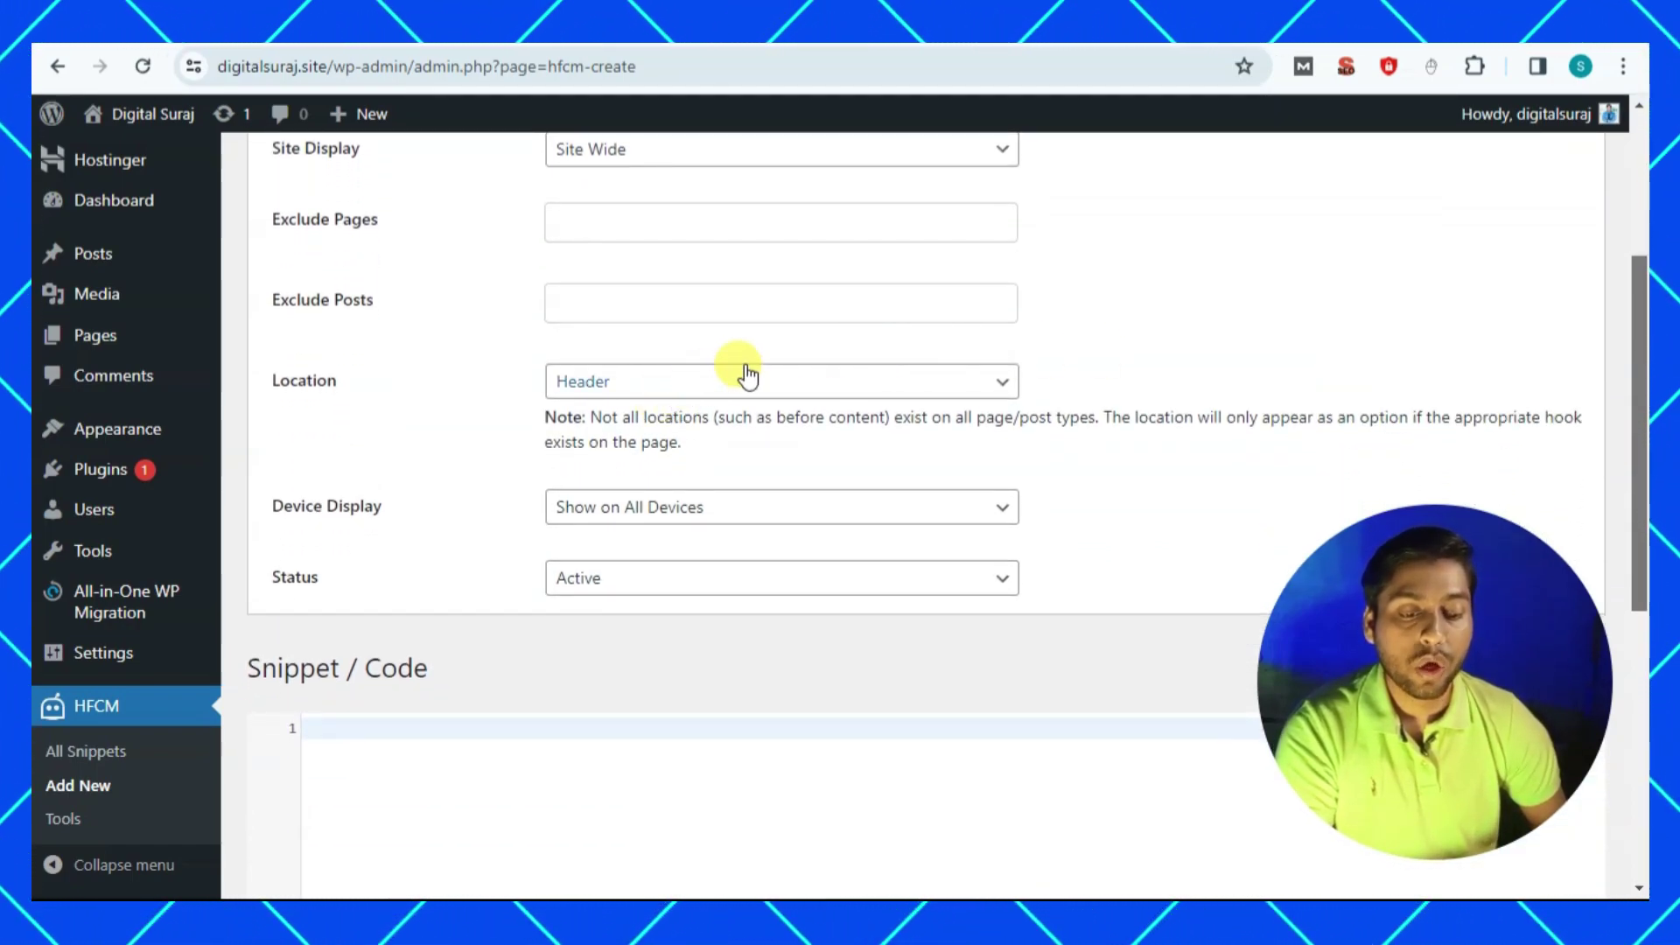
left_click(700, 381)
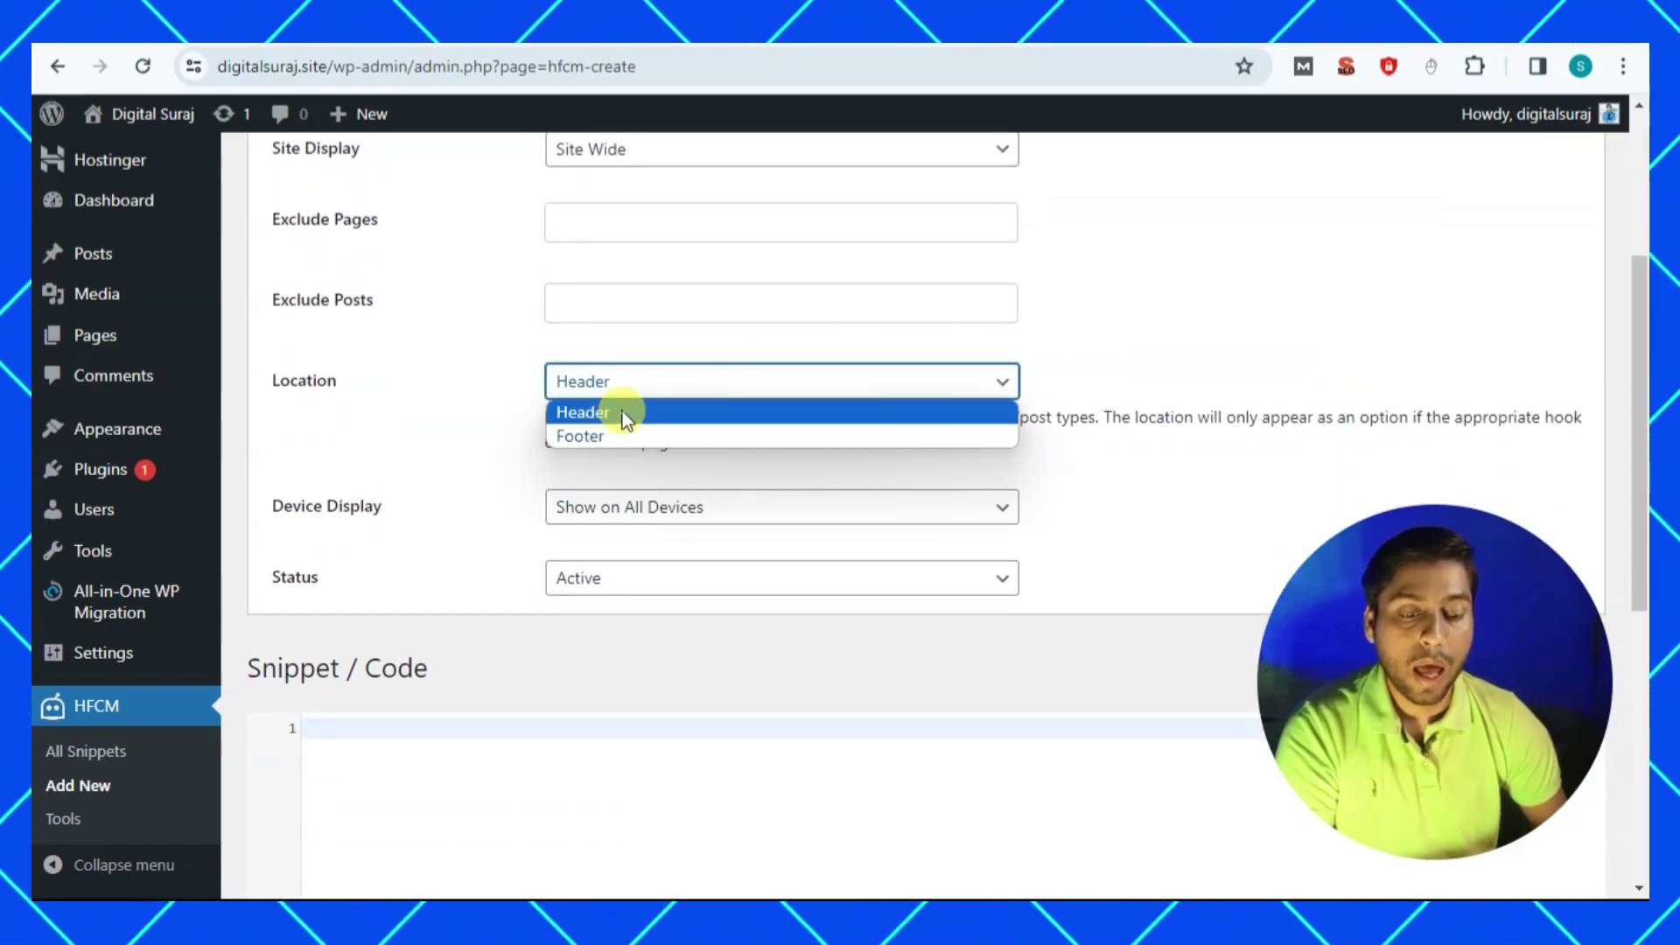
left_click(622, 411)
left_click(581, 229)
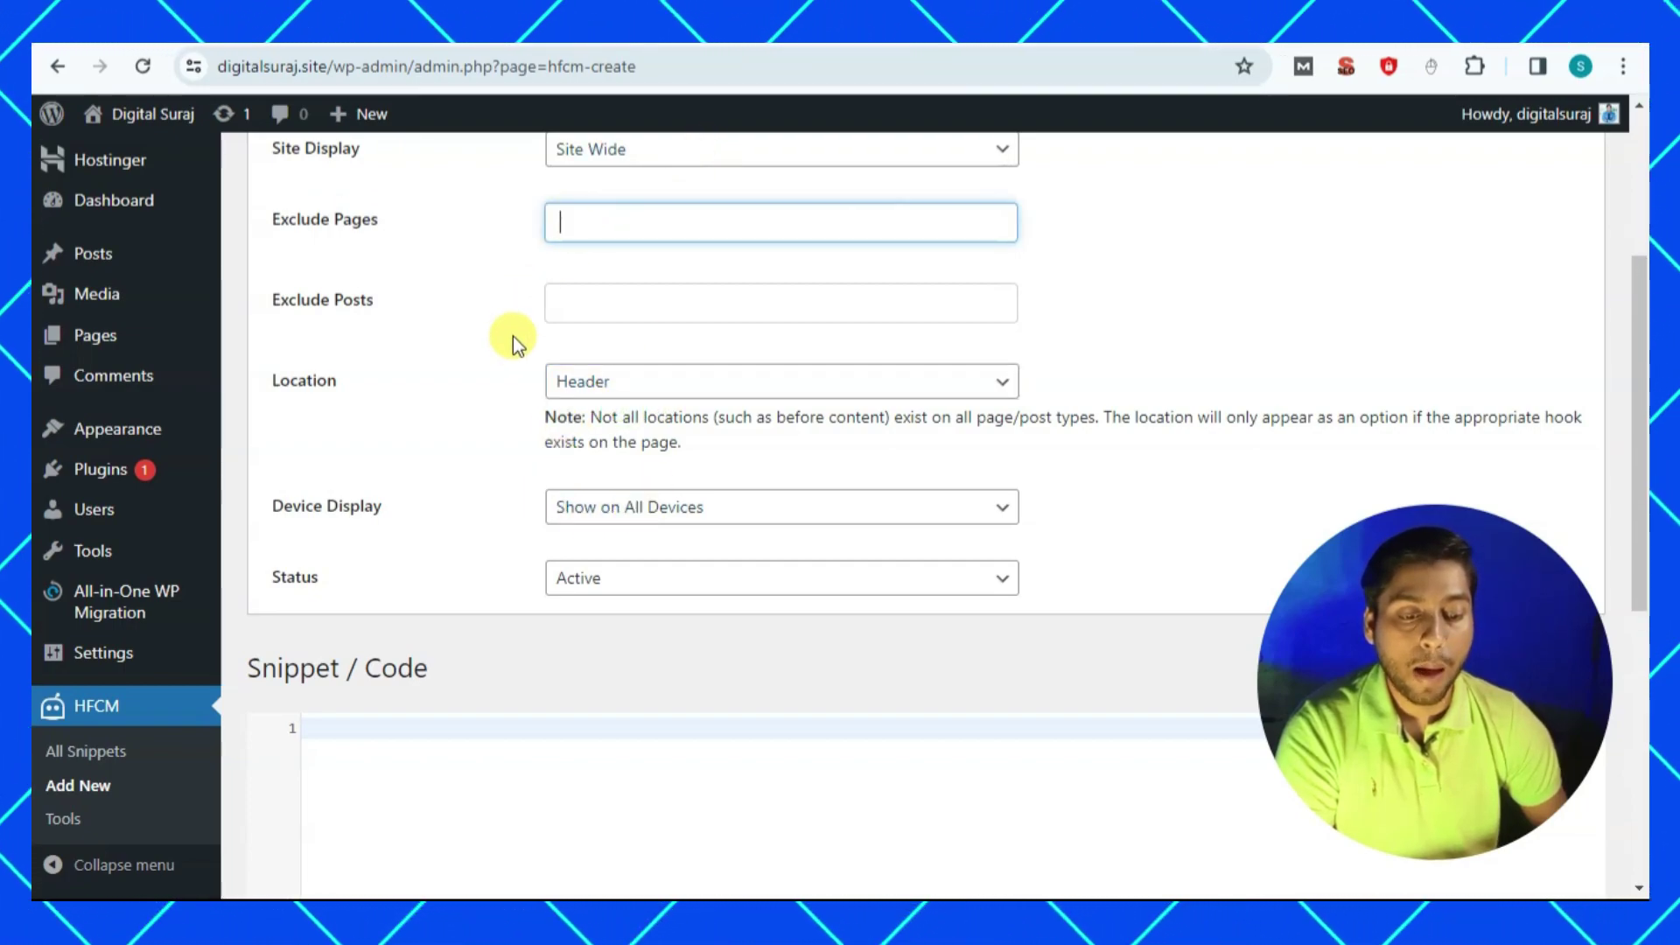
left_click(574, 303)
left_click(508, 331)
Paste the copied Google tag into the snippet's code area and save the snippet.
left_click_drag(1641, 389, 1634, 491)
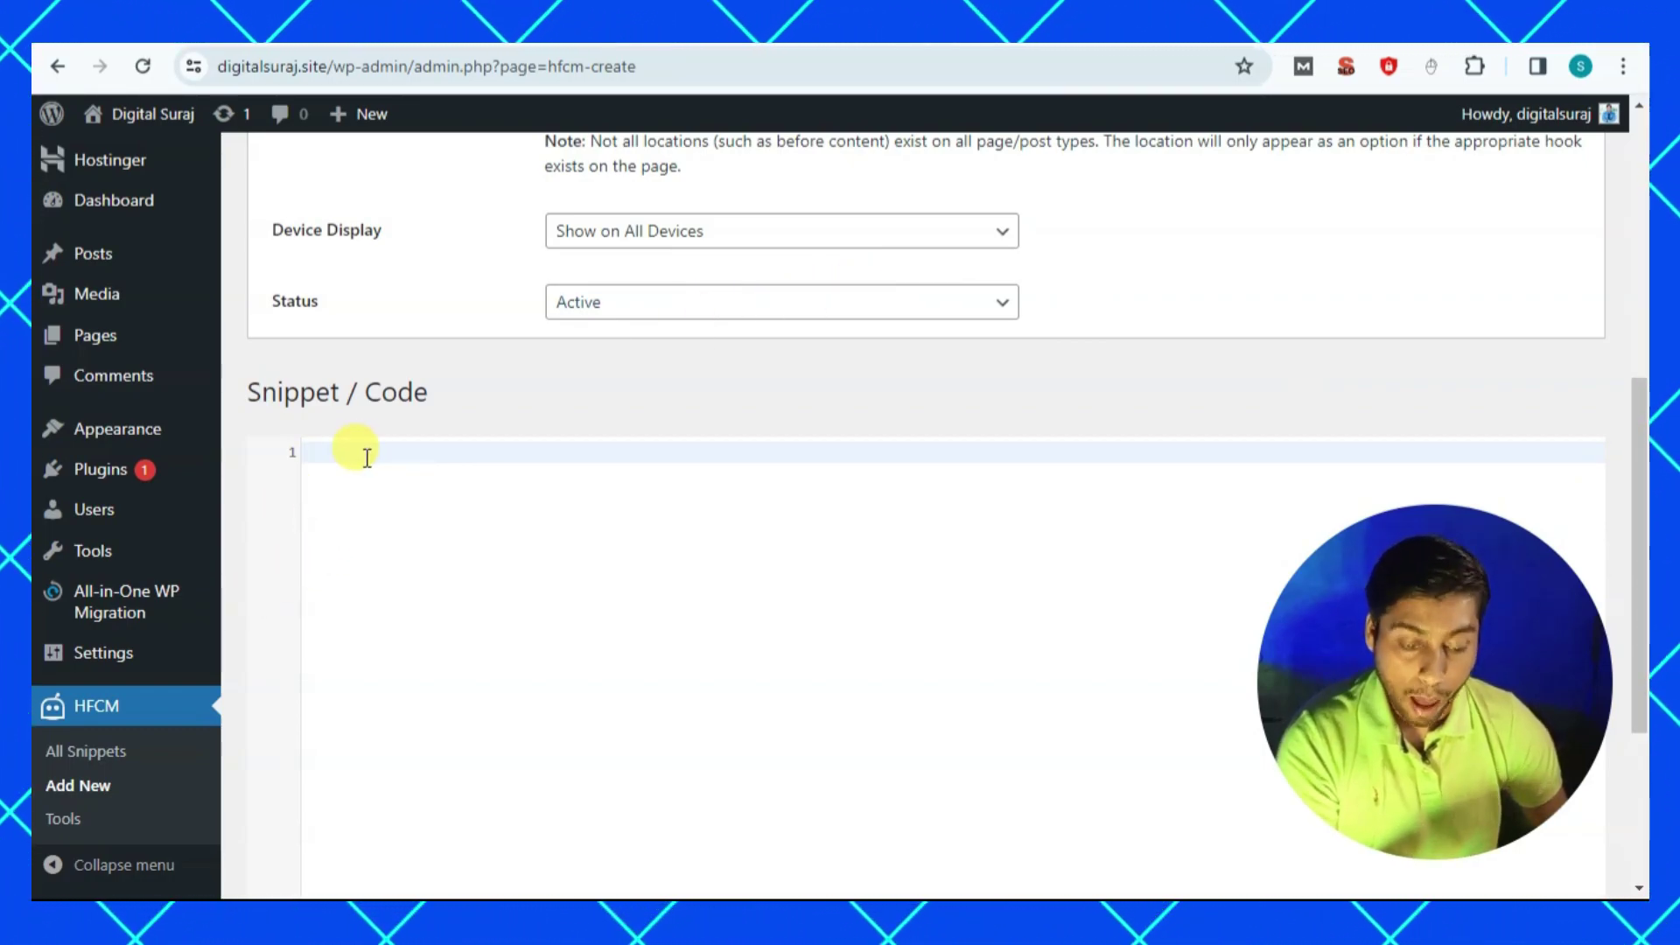
type("<!-- Google tag (gtag.js) --> <script async src=\"https://www.googletagmanager.com/gtag/js?id=G-4QP17V48FS\"></script> <script>   window.dataLayer = window.dataLayer || [];   function gtag(){dataLayer.push(arguments);}   gtag('js', new Date());    gtag('config', 'G-4QP17V48FS'); </script>")
scroll(1636, 548, "down", 1)
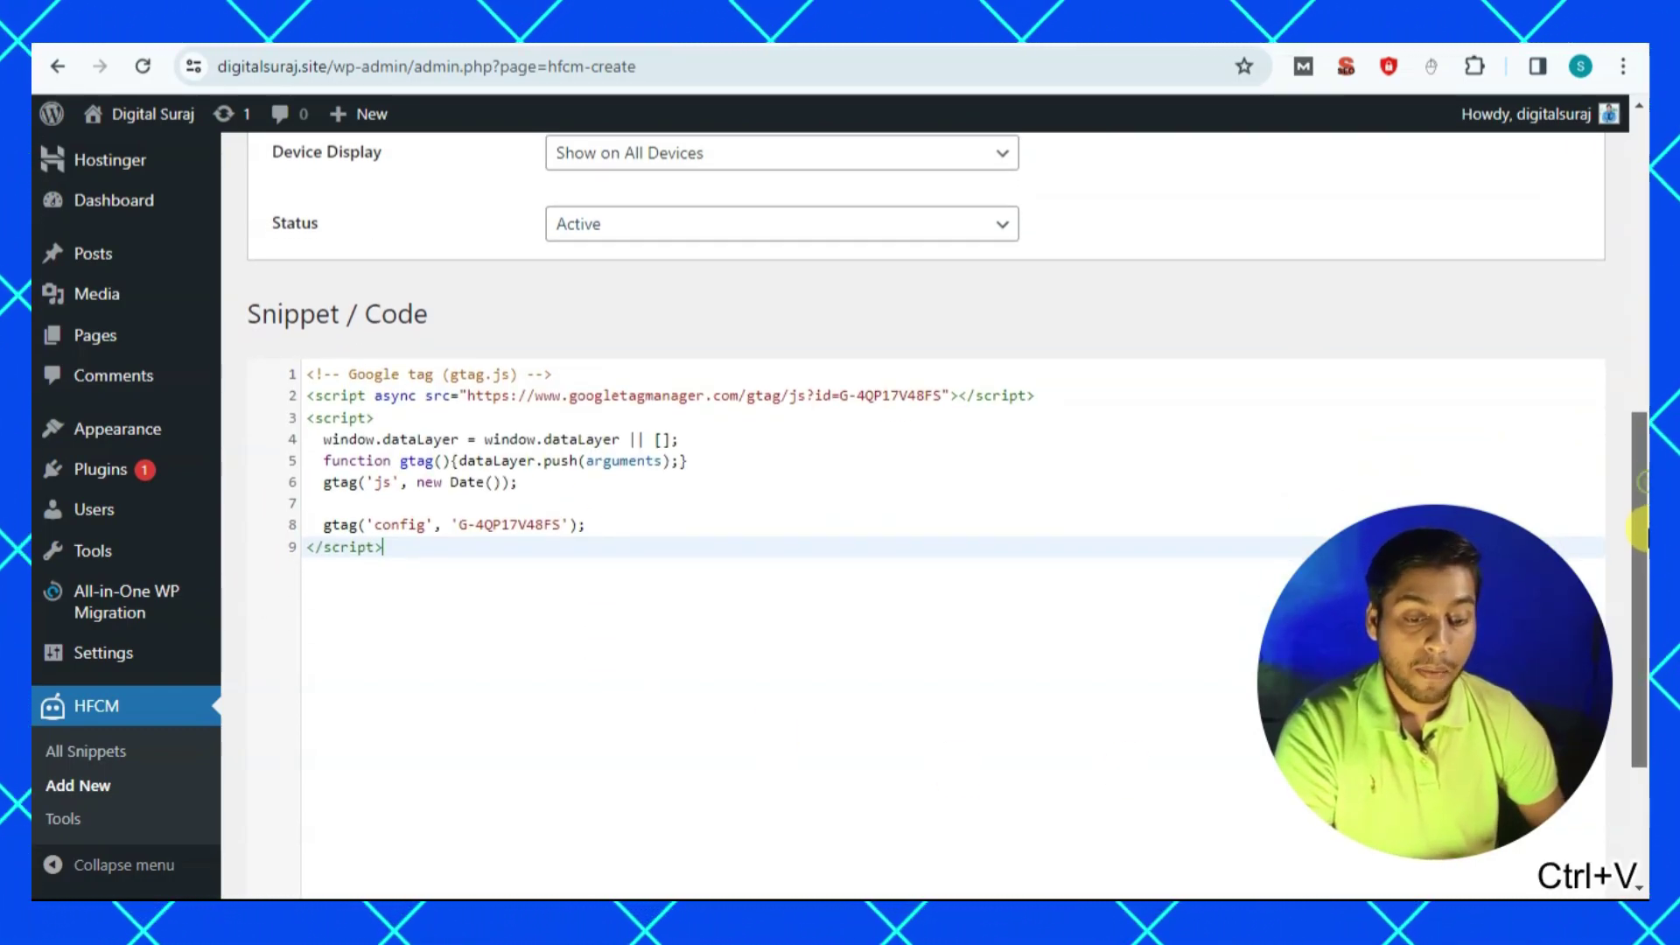
left_click_drag(1638, 528, 1641, 643)
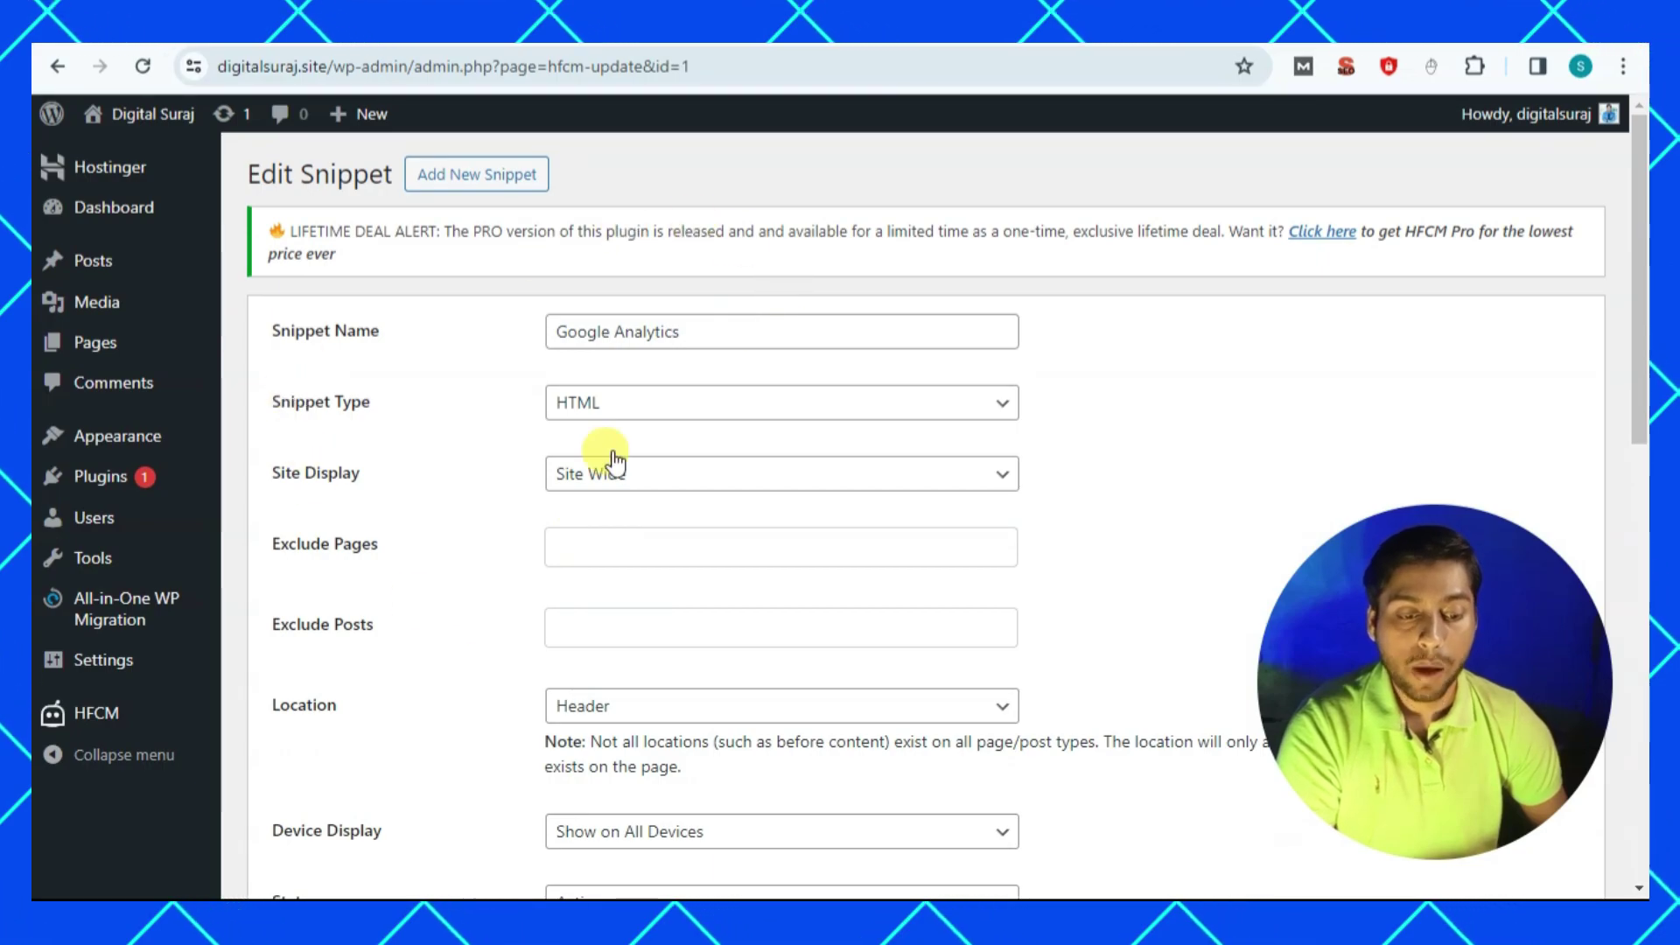
Open the list of all HFCM snippets and toggle the status switch of the Google Analytics snippet.
mouse_move(142, 718)
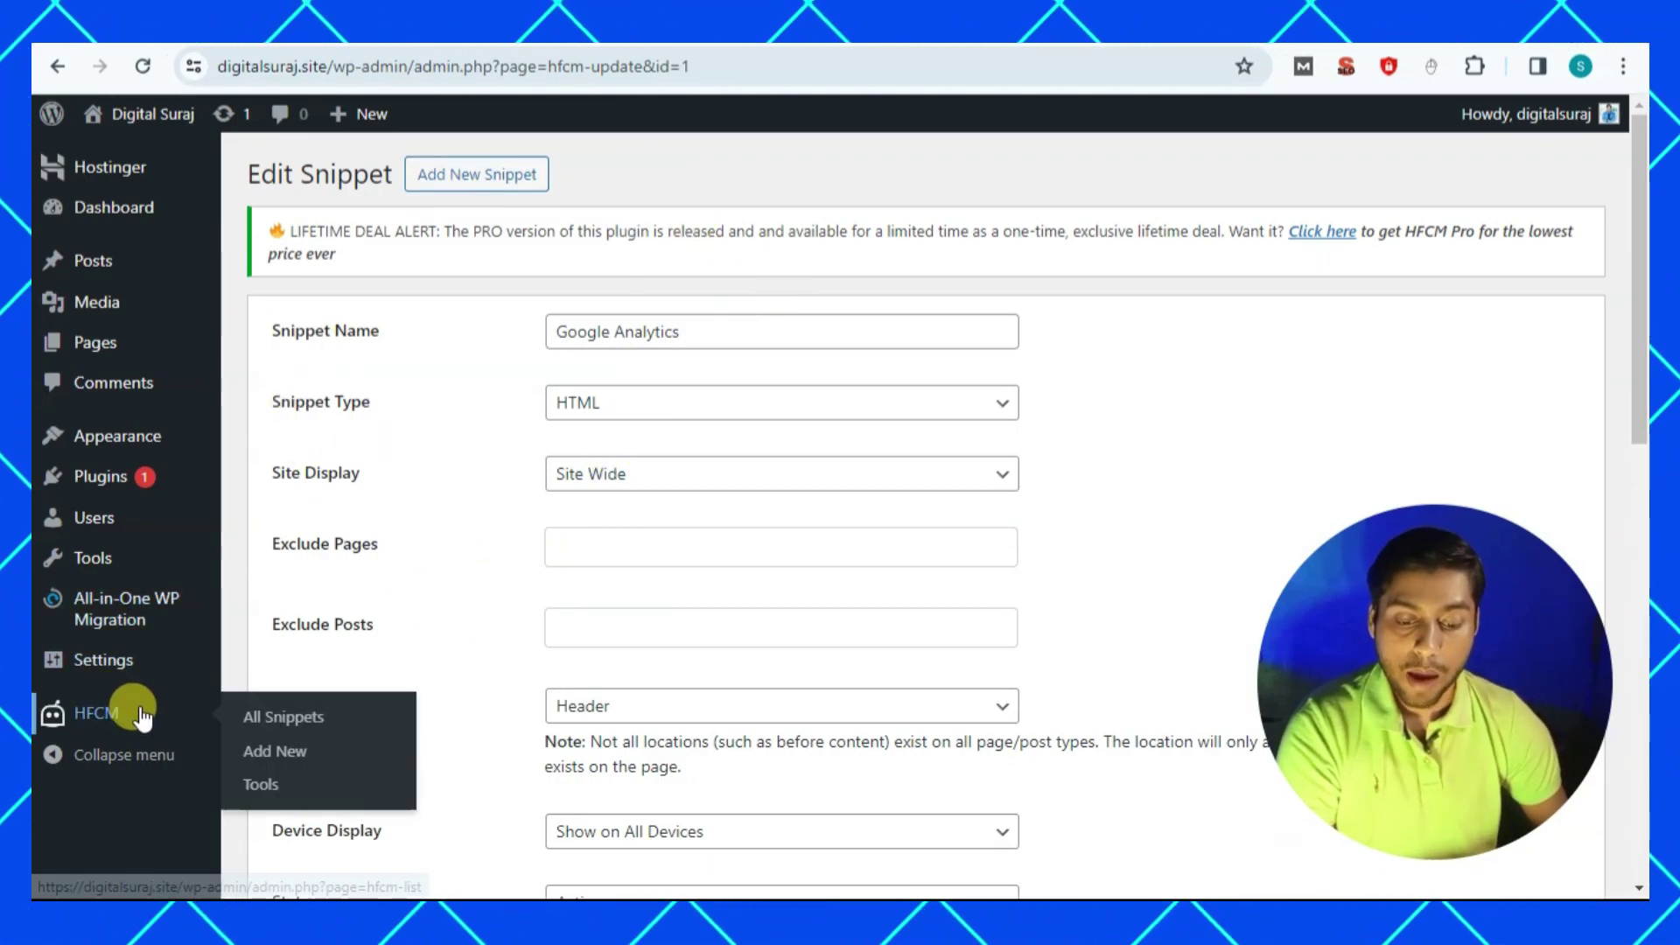
left_click(281, 715)
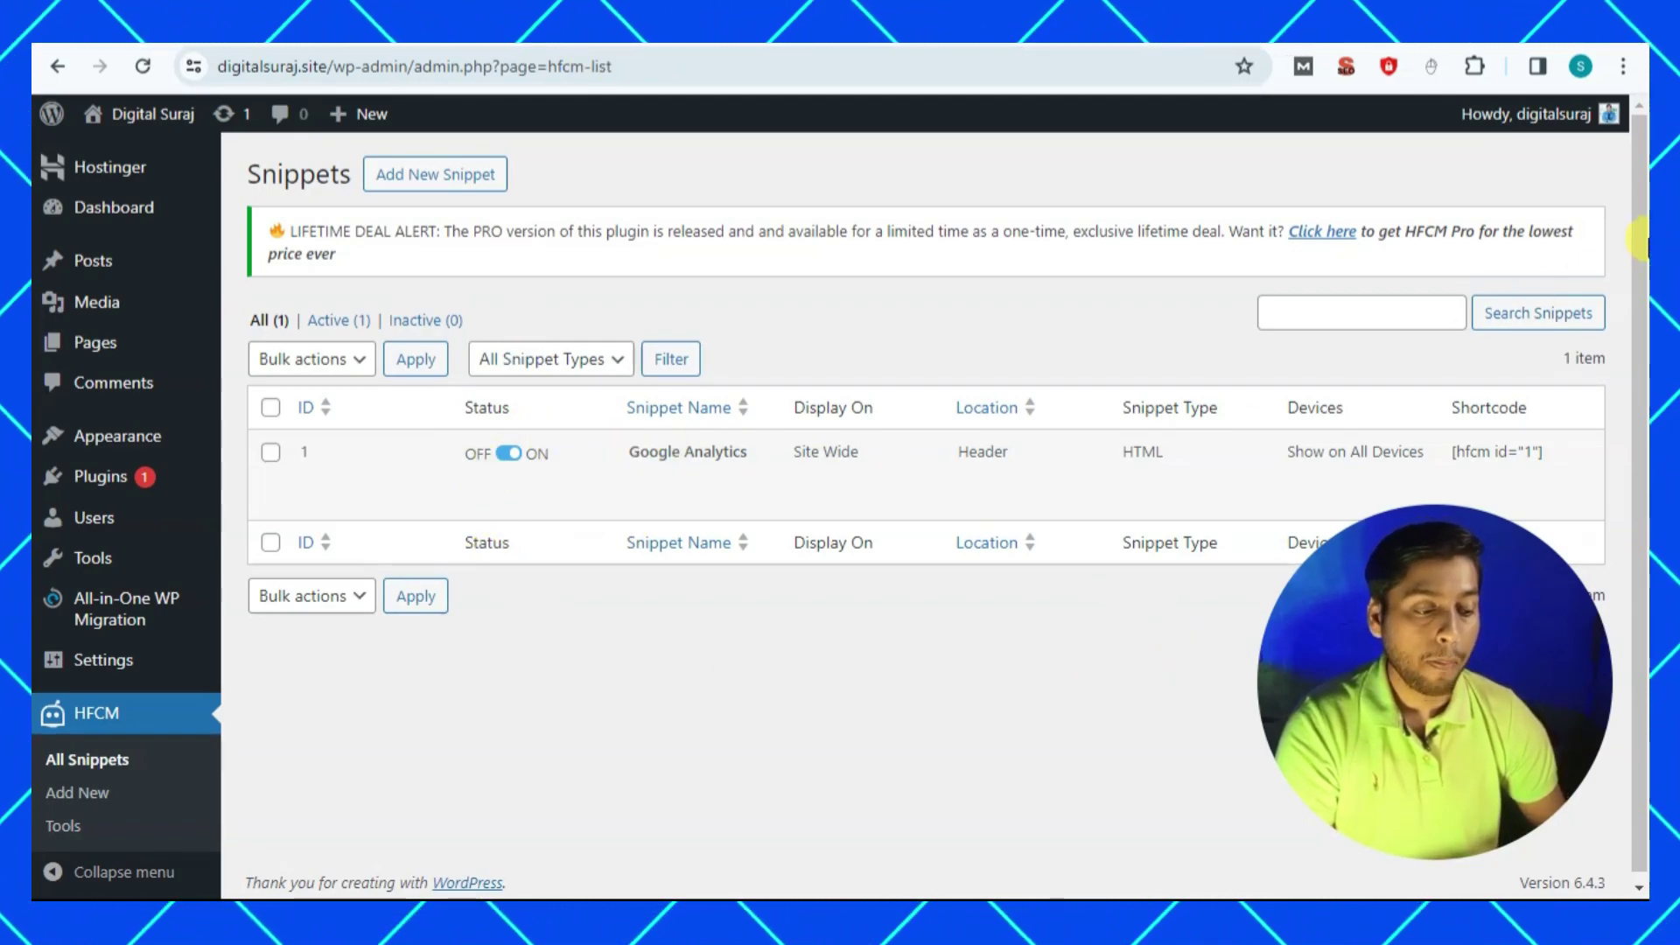
scroll(603, 468, "down", 1)
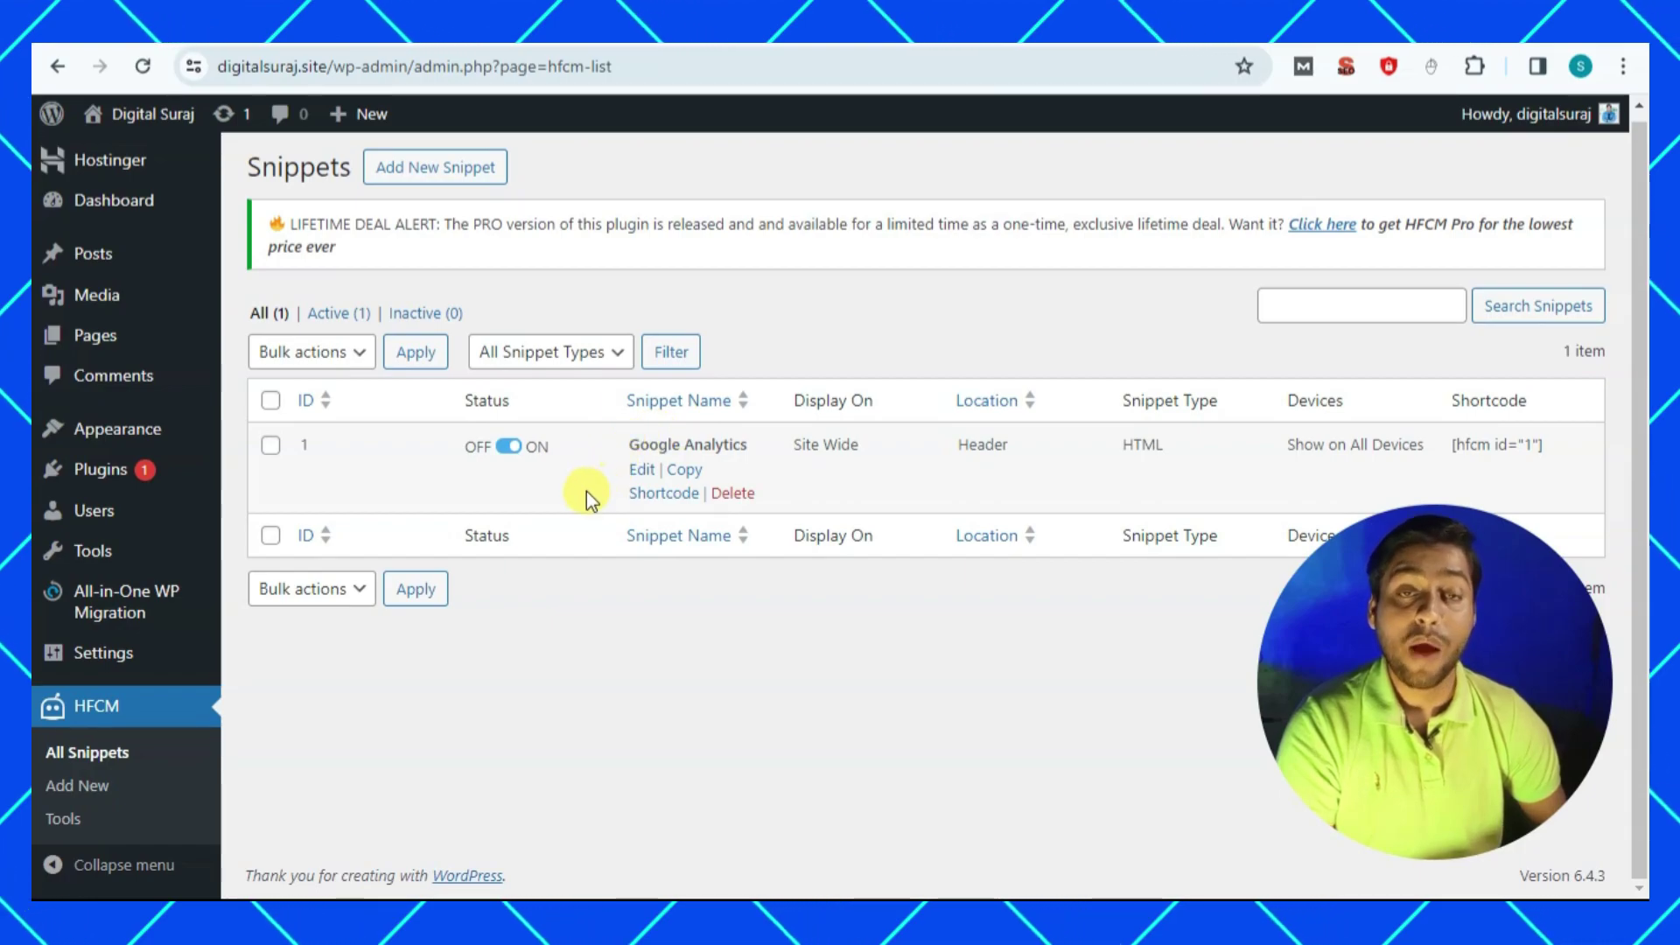
left_click(510, 449)
mouse_move(704, 489)
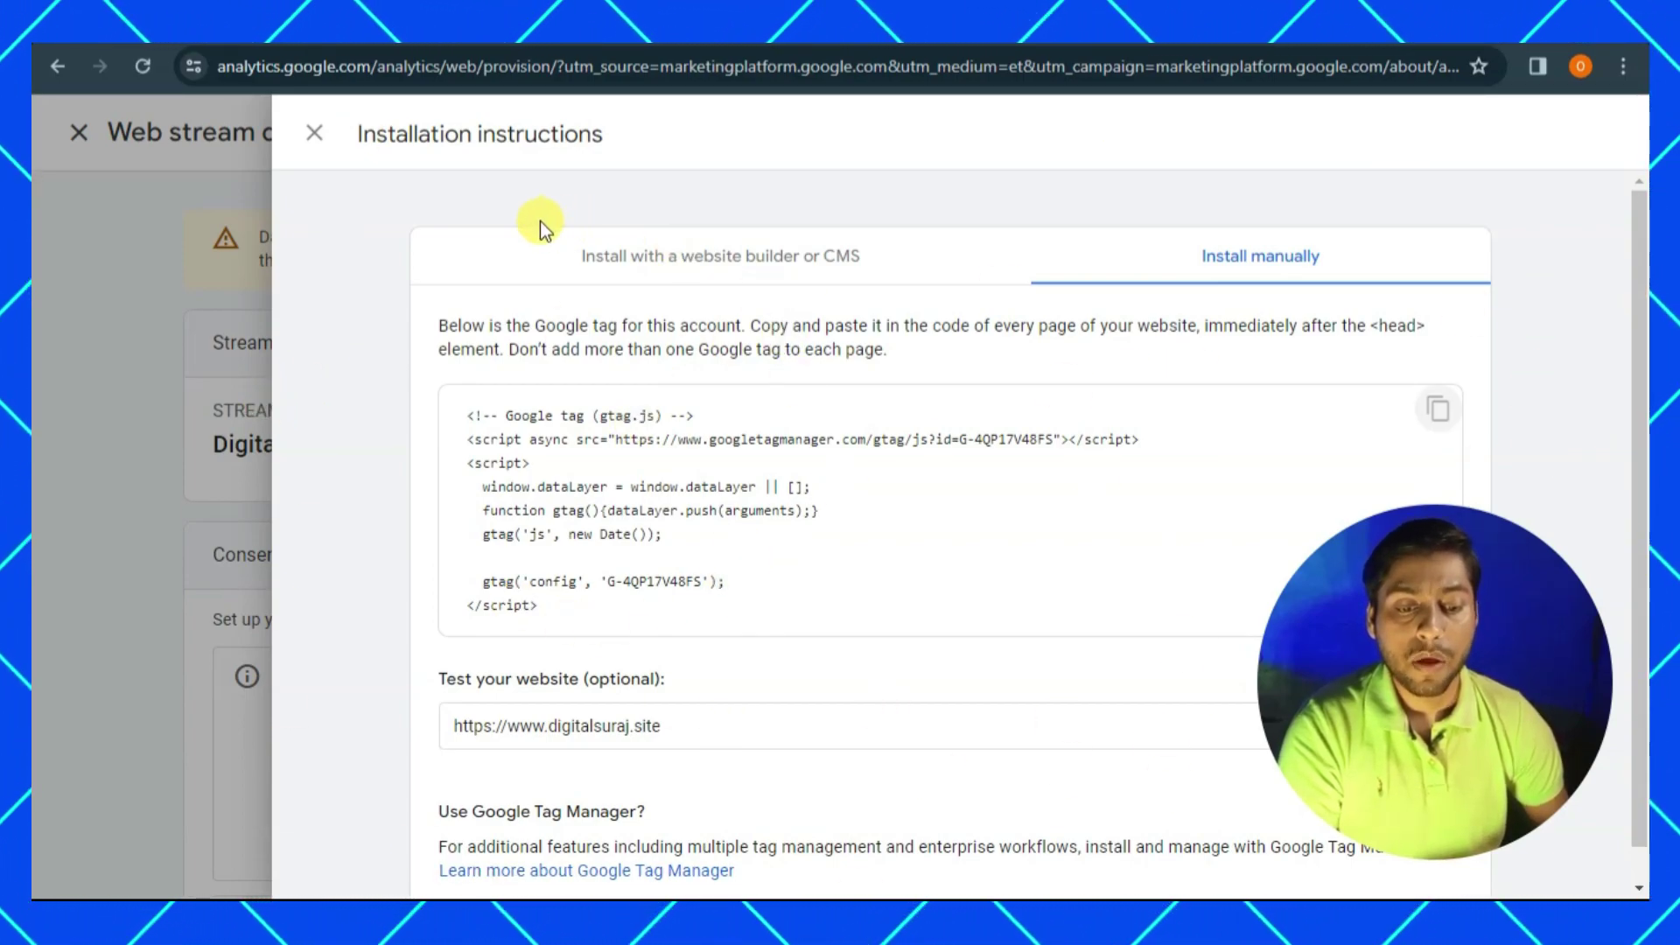
In Google Analytics, close the installation instructions and the web stream details, and proceed past the data collection stage.
left_click(315, 135)
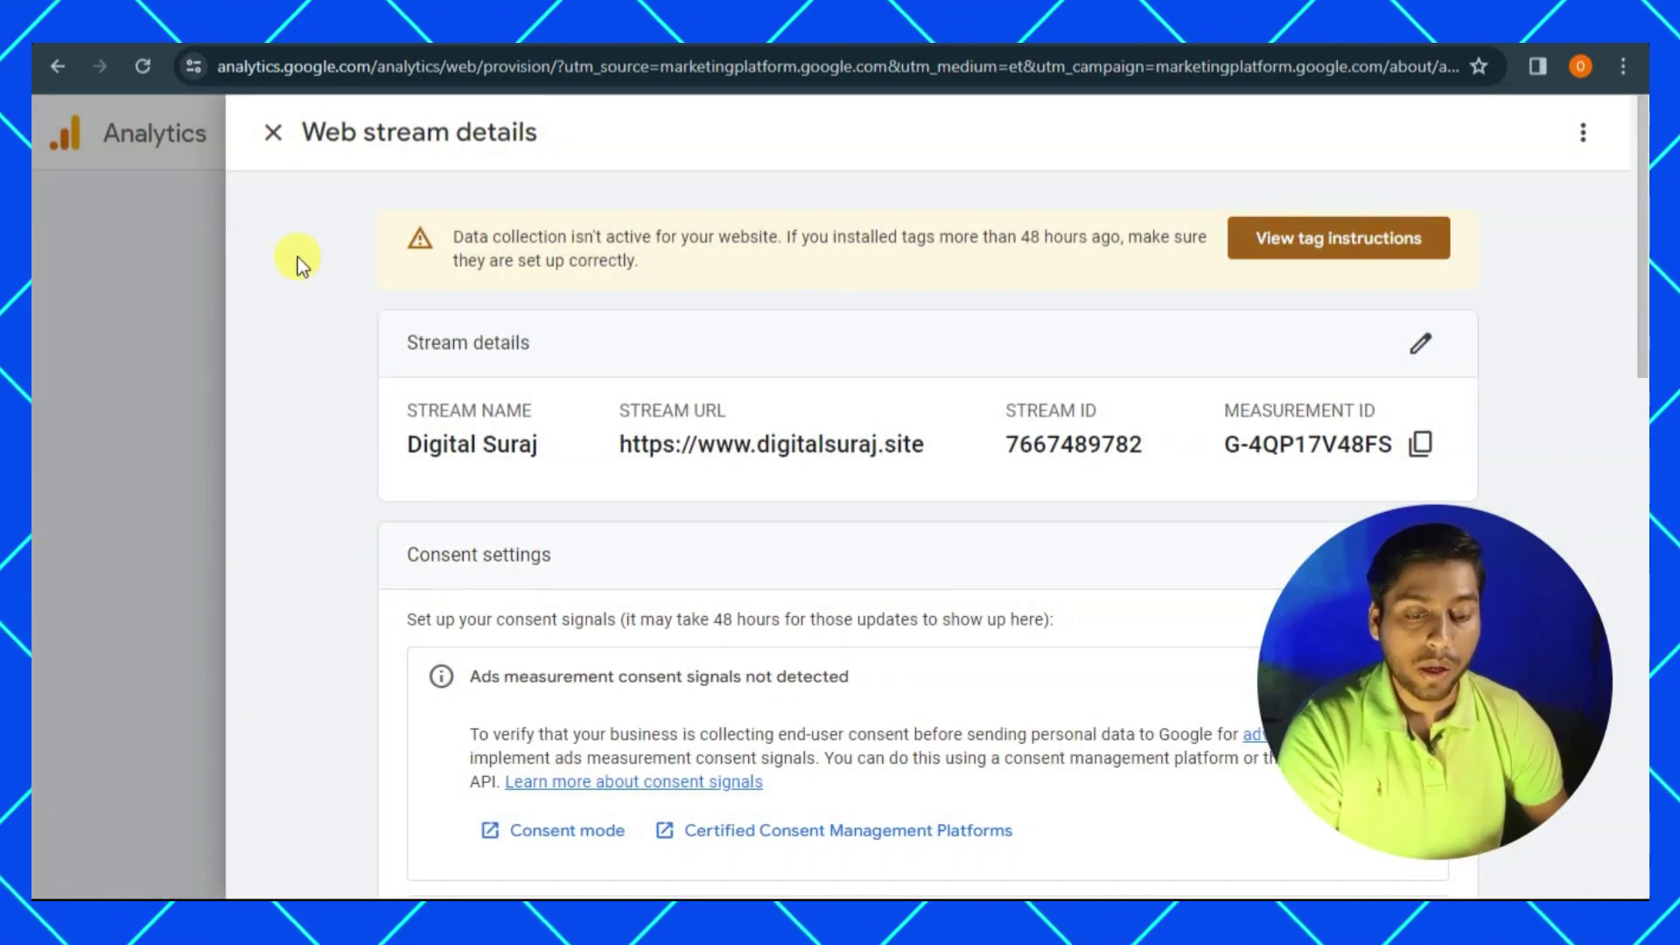
left_click(274, 132)
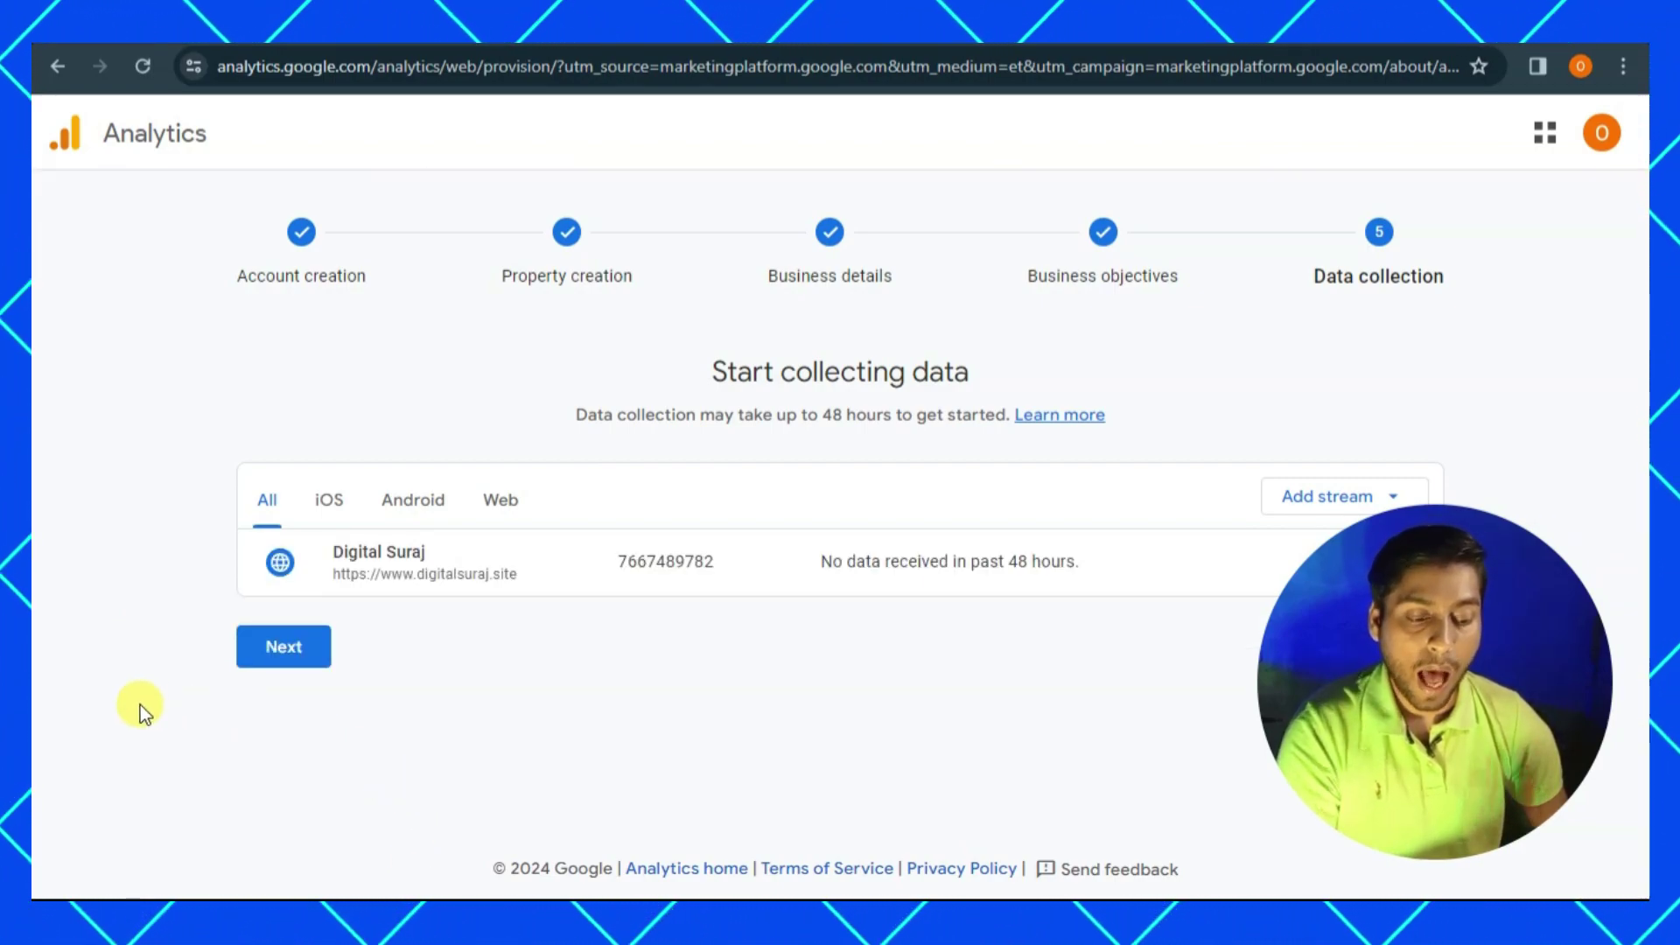
left_click(280, 648)
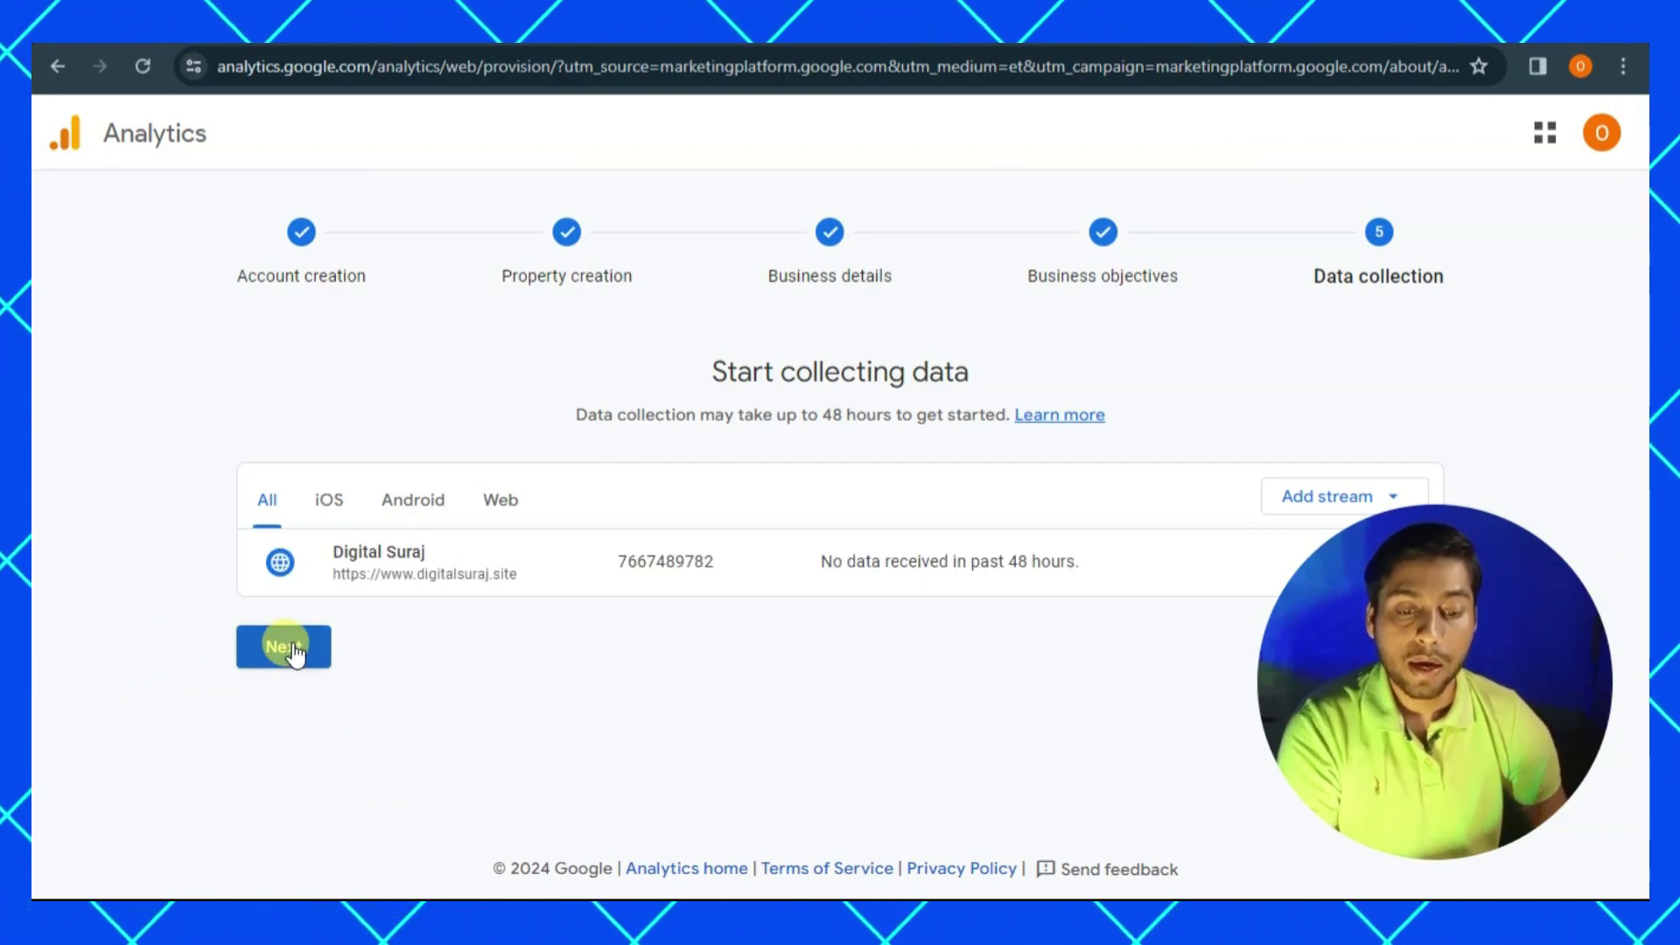
Highlight the data collection status heading and the account creation message, and continue to the Analytics home page.
scroll(1643, 366, "down", 2)
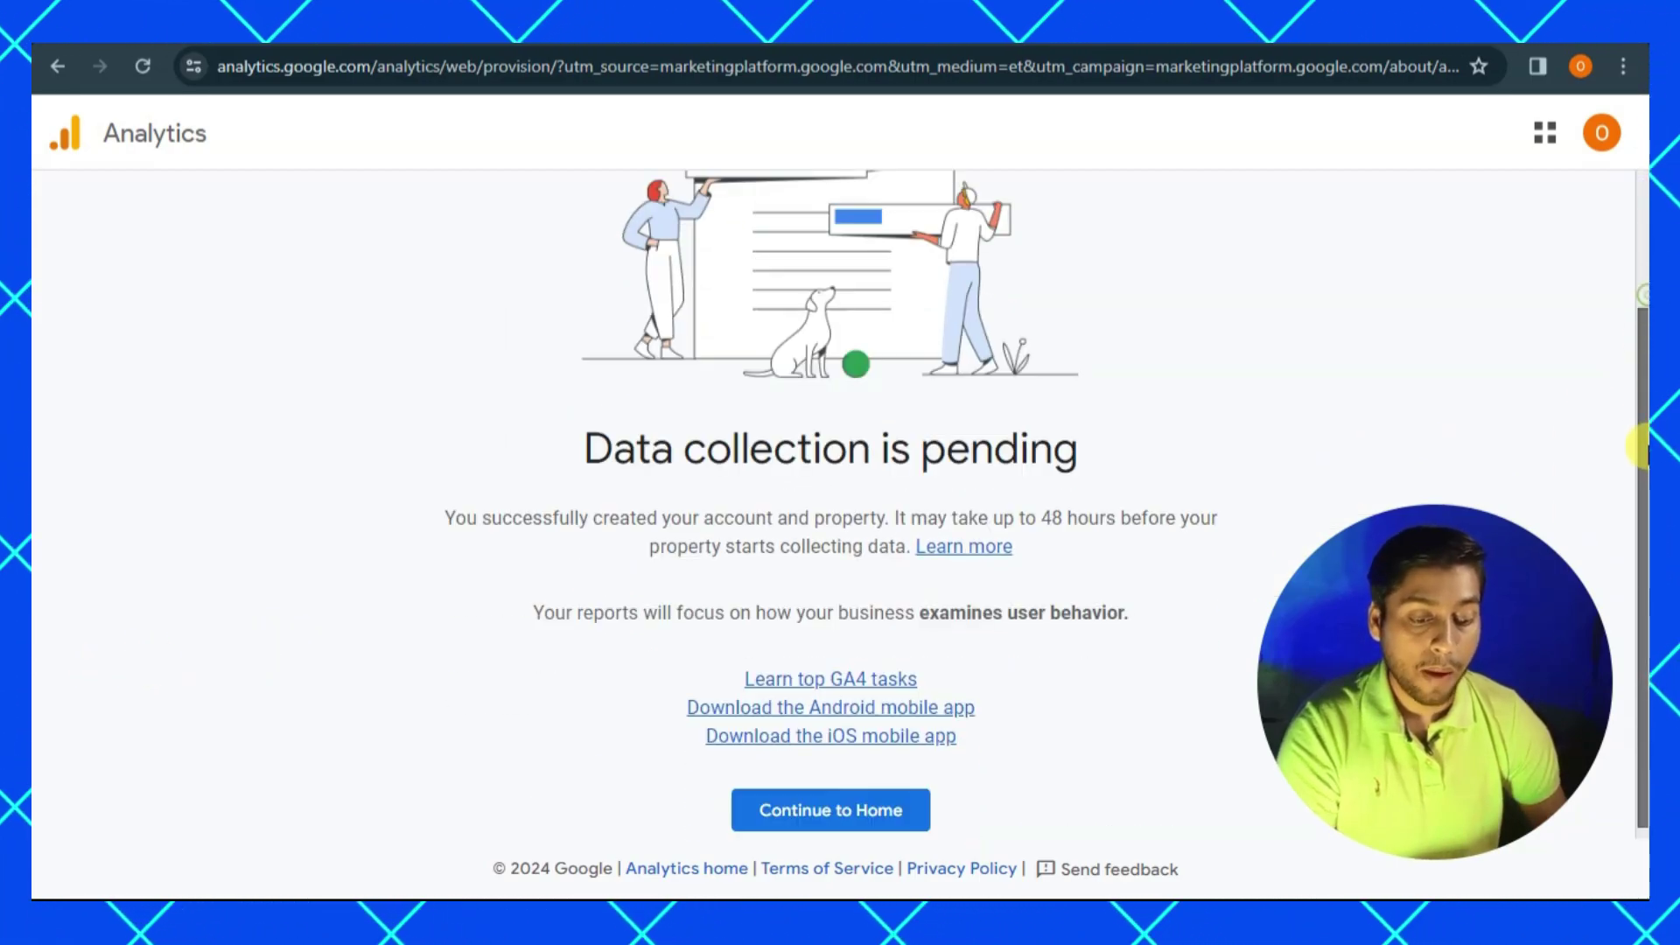
left_click_drag(576, 455, 1099, 453)
left_click(474, 412)
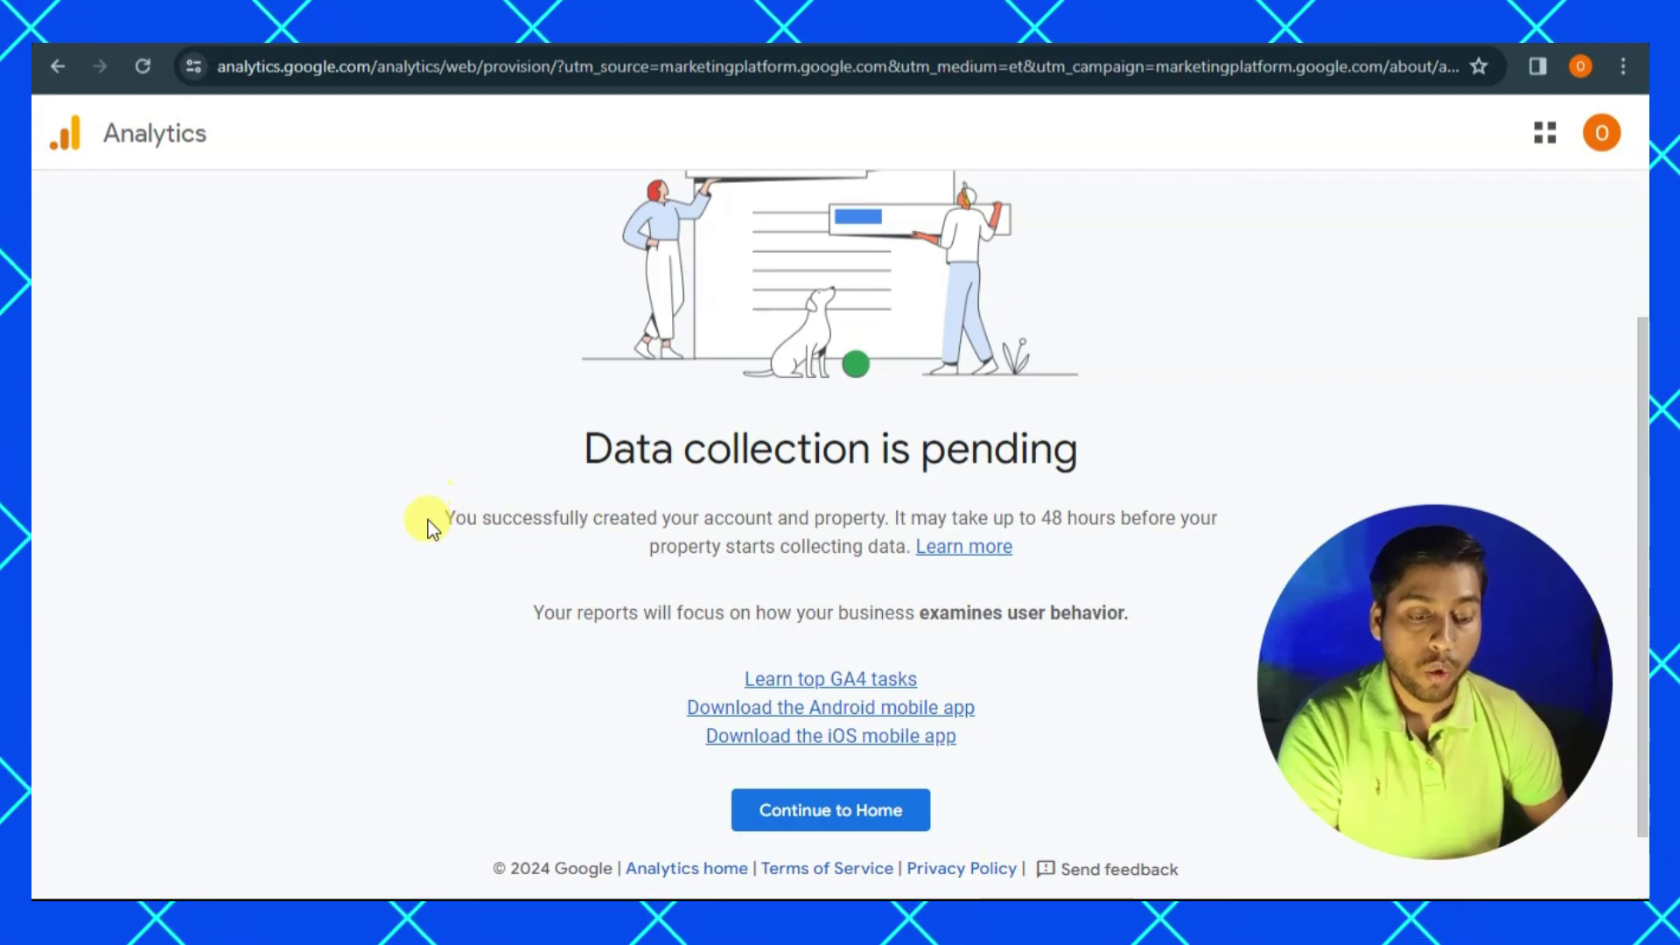
left_click_drag(431, 532, 795, 508)
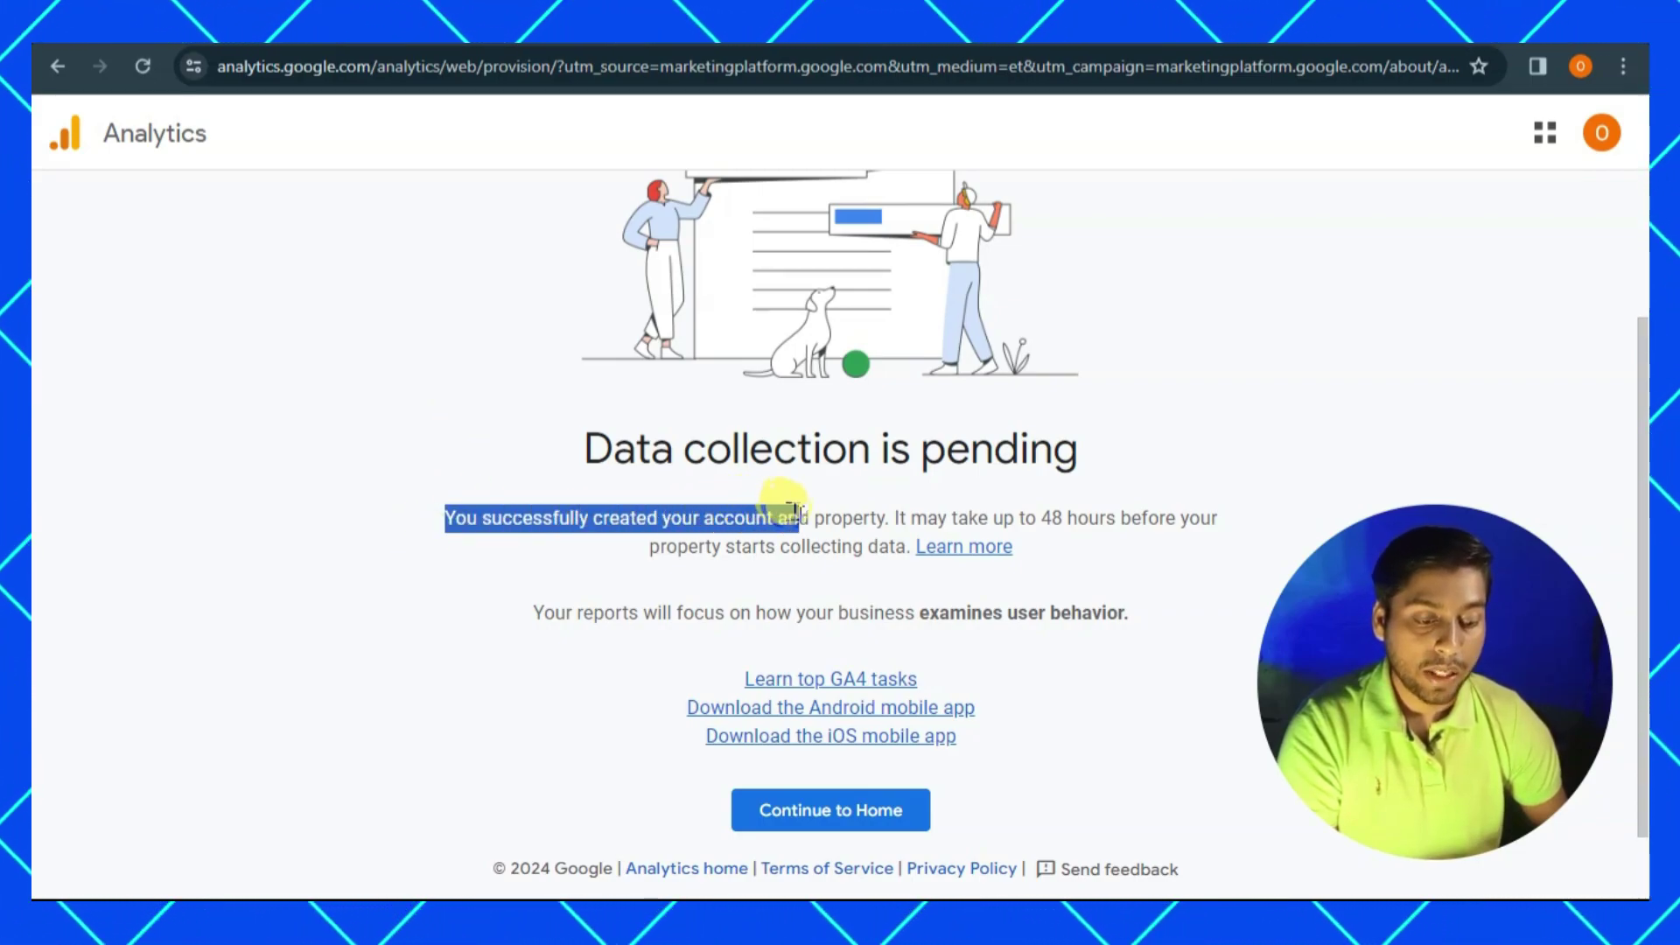
left_click(885, 493)
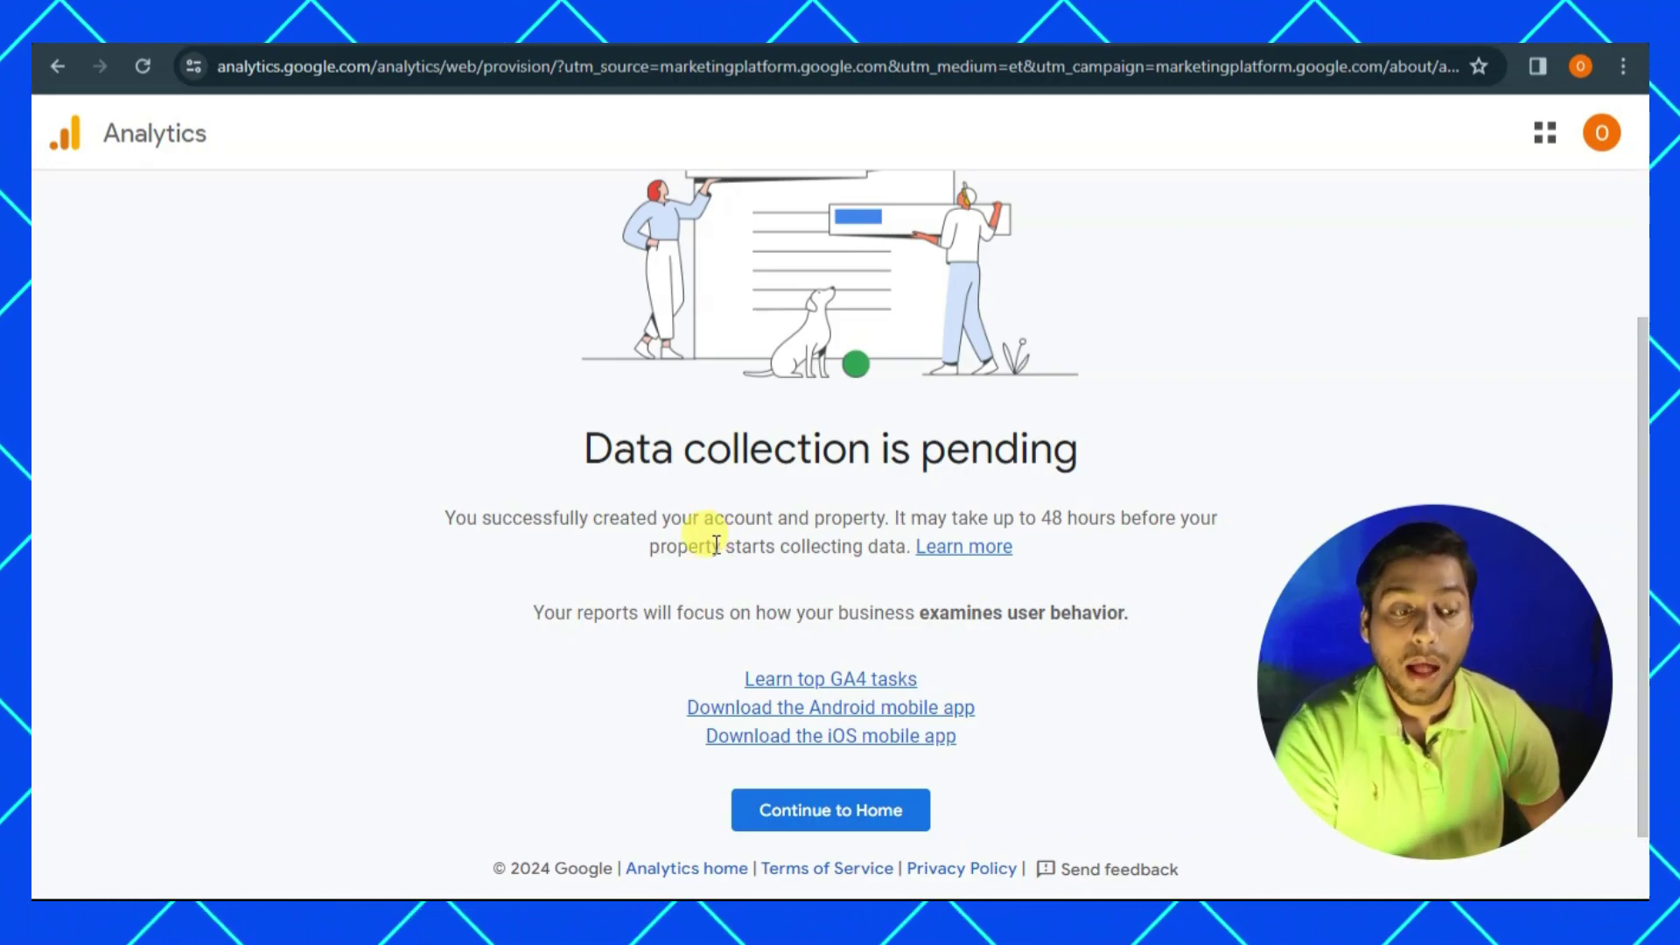
left_click(779, 818)
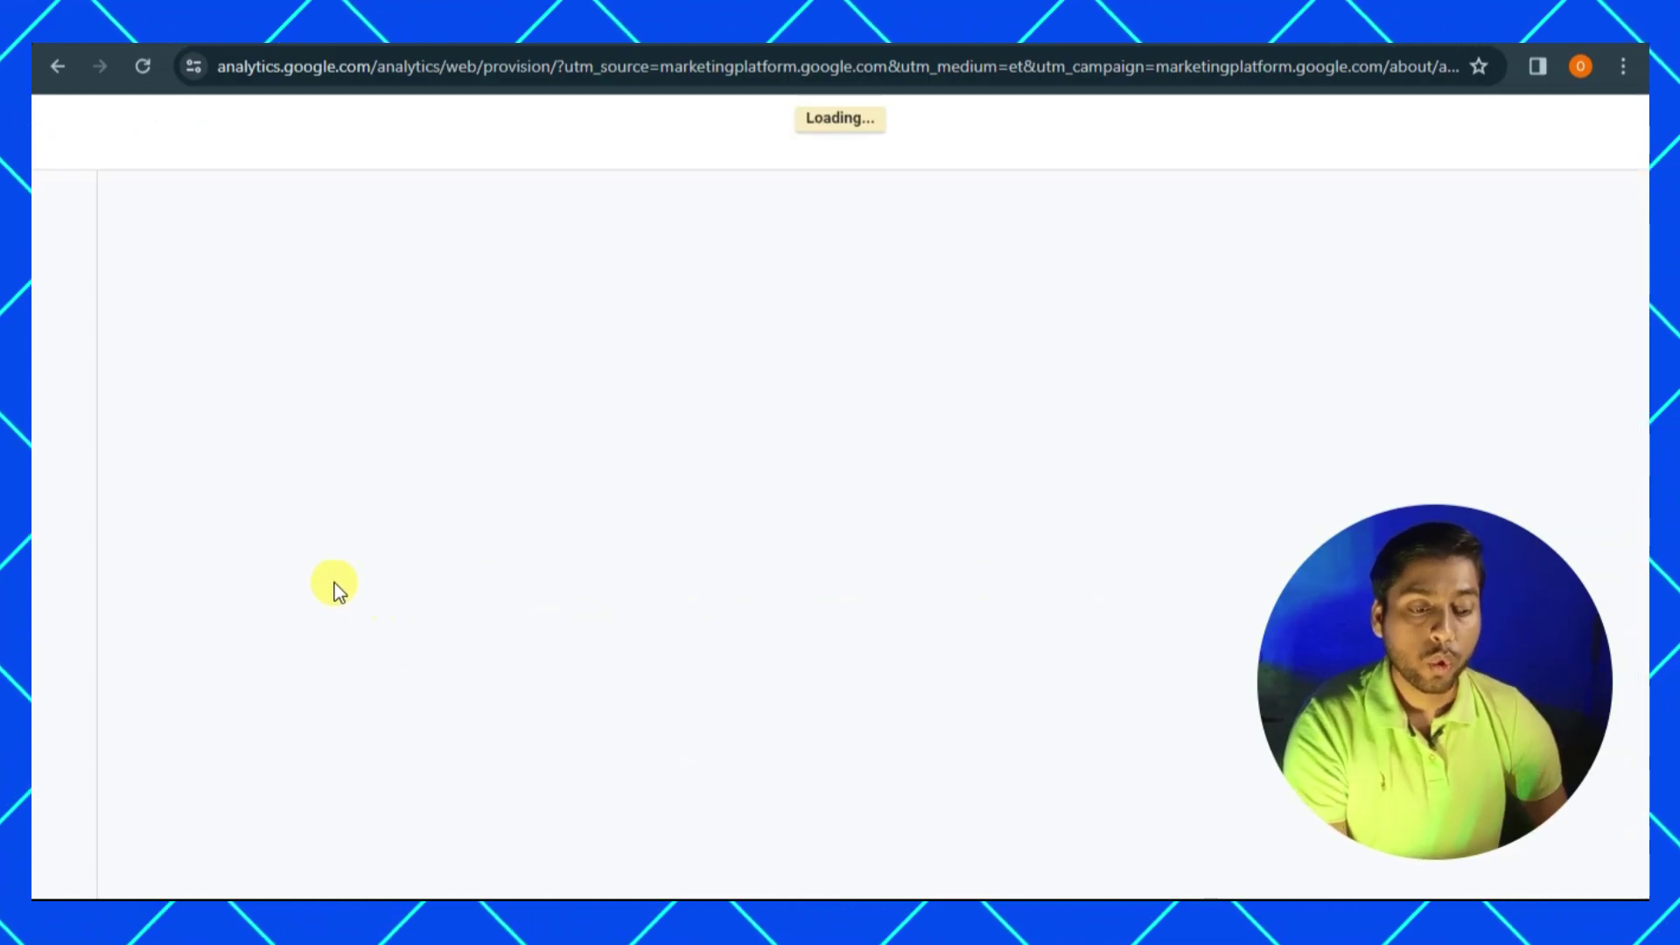